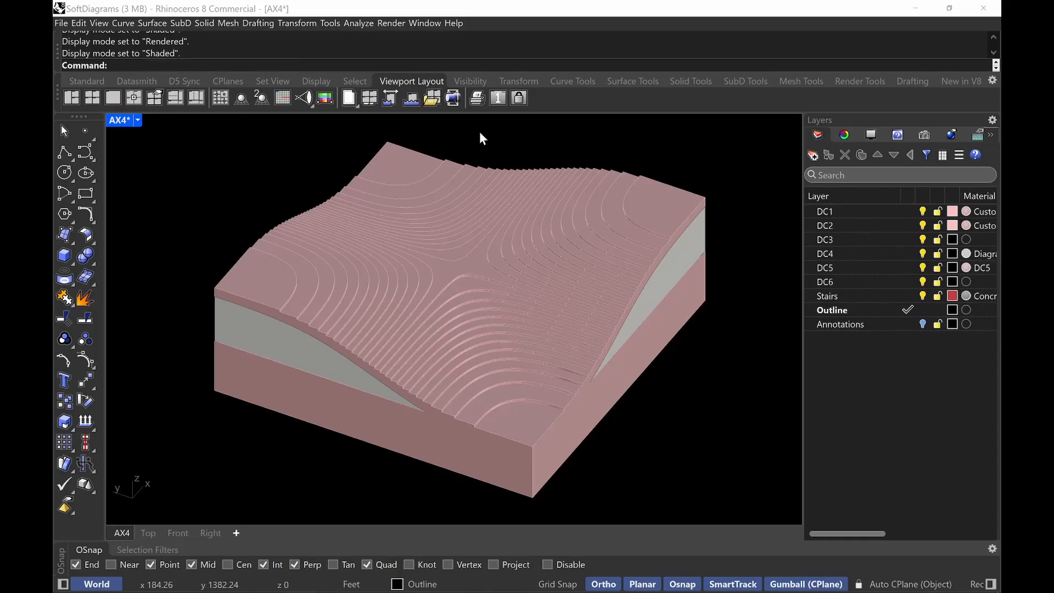
- Set the AX4 viewport to the Rendered display mode and open the list of display modes in the Rhino options
left_click(118, 121)
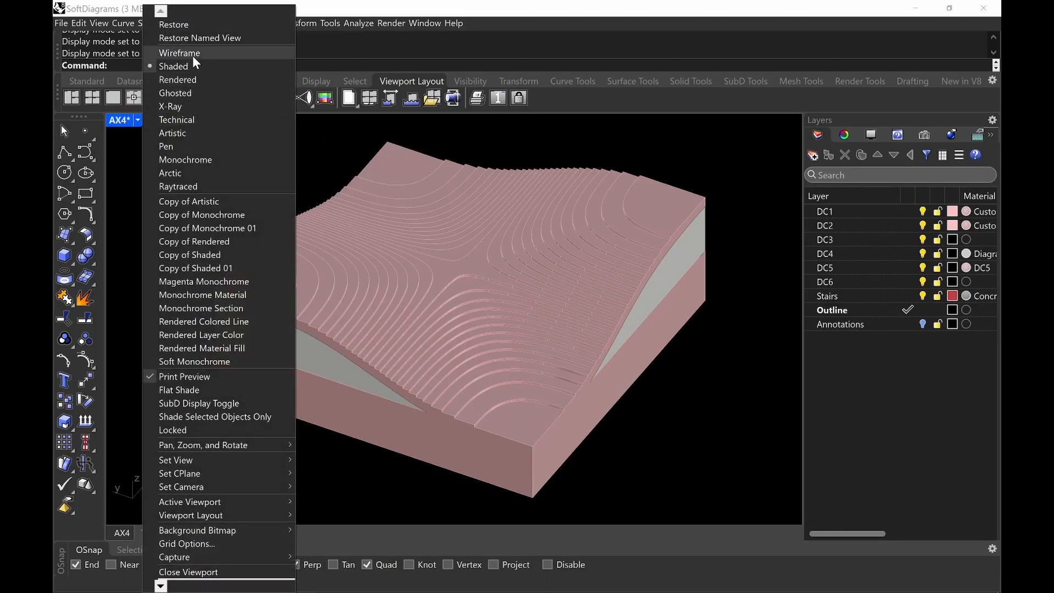
left_click(198, 78)
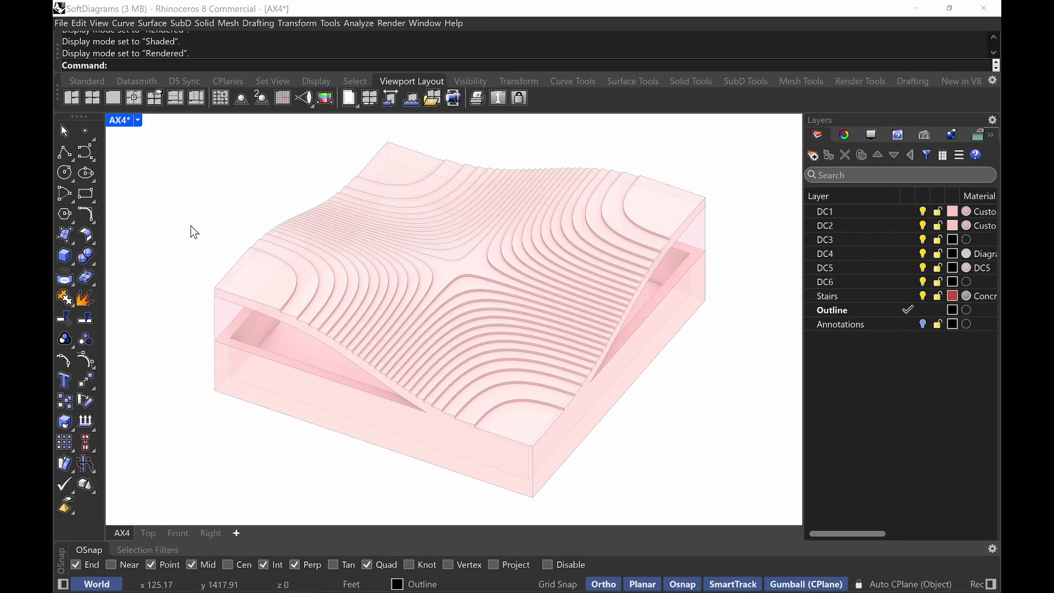
type("Options")
key("Return")
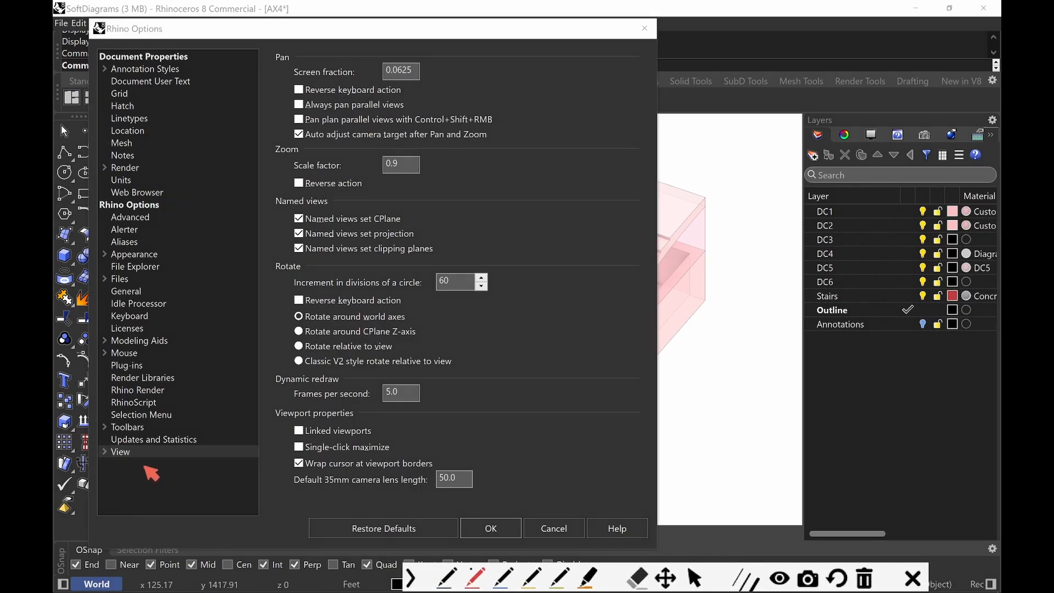
left_click_drag(138, 451, 149, 473)
key("ctrl+alt+g")
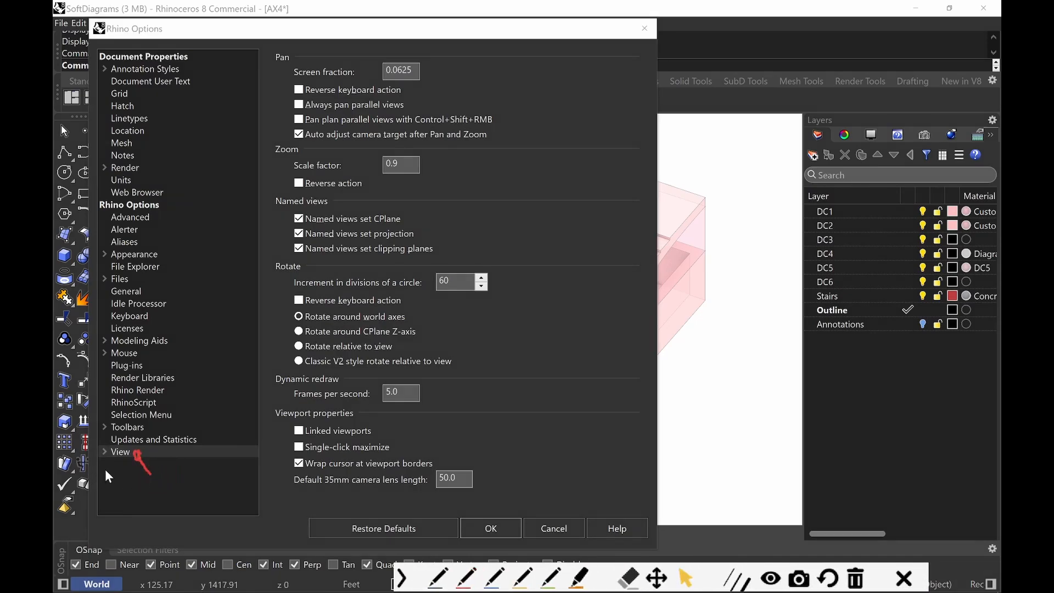
left_click(105, 451)
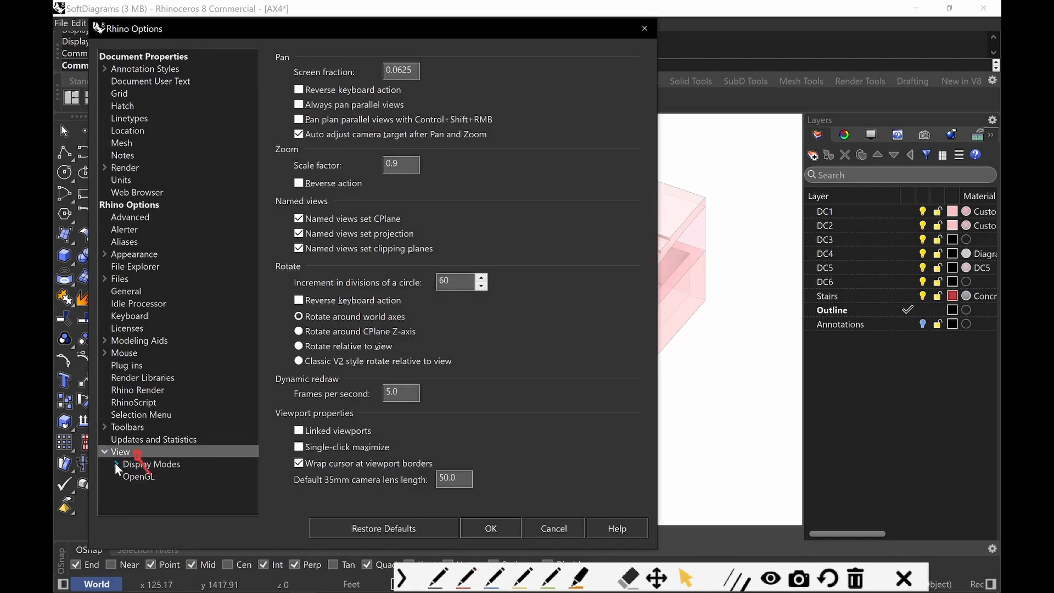
left_click(150, 465)
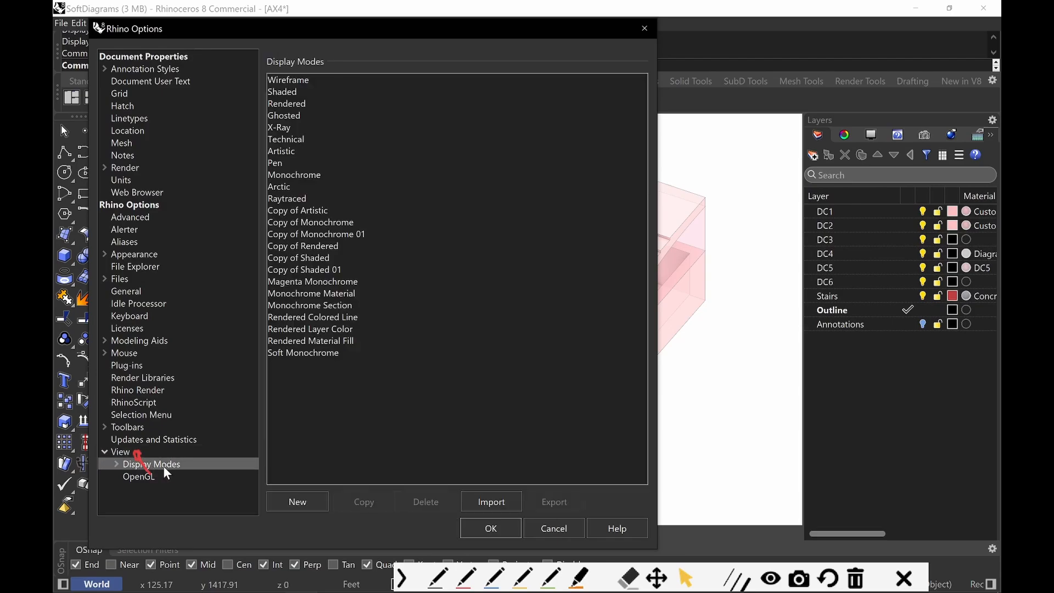
- Duplicate the Rendered display mode, name the copy Soft Render, and save the options
left_click(301, 104)
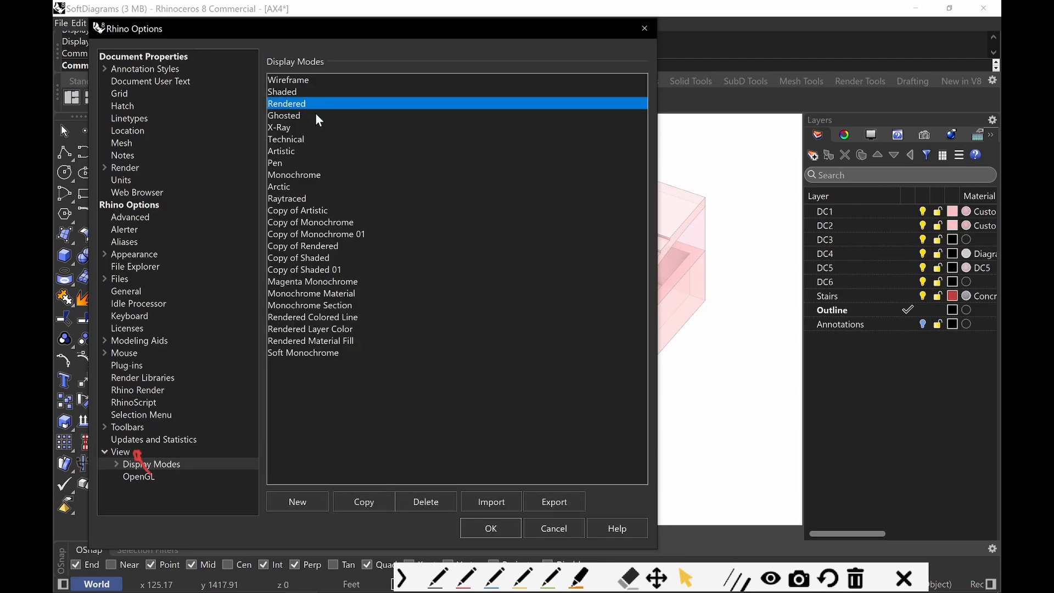
left_click(367, 501)
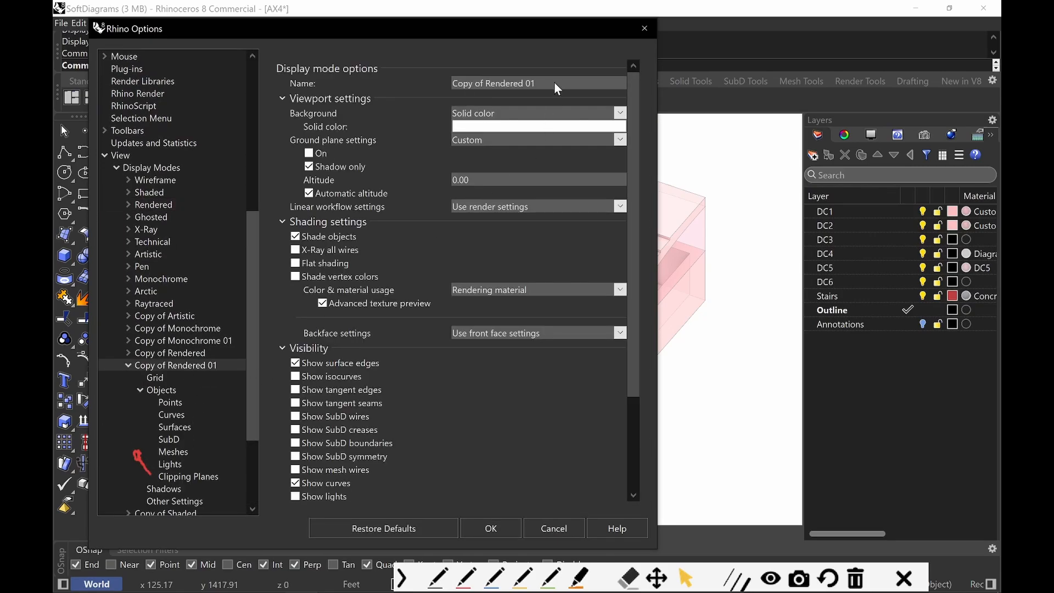
left_click_drag(550, 82, 433, 82)
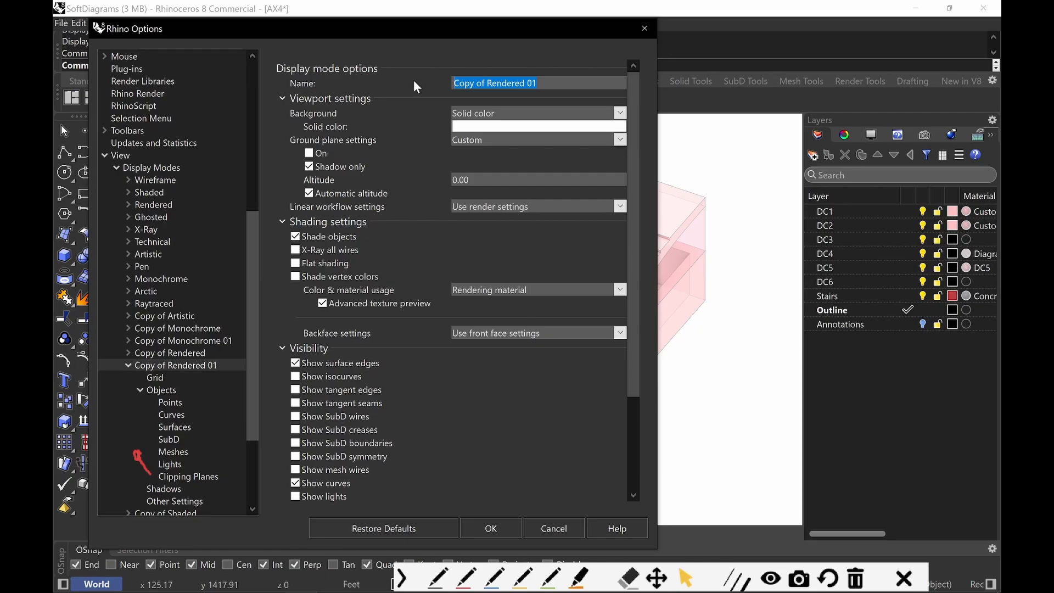
type("Soft Rwender")
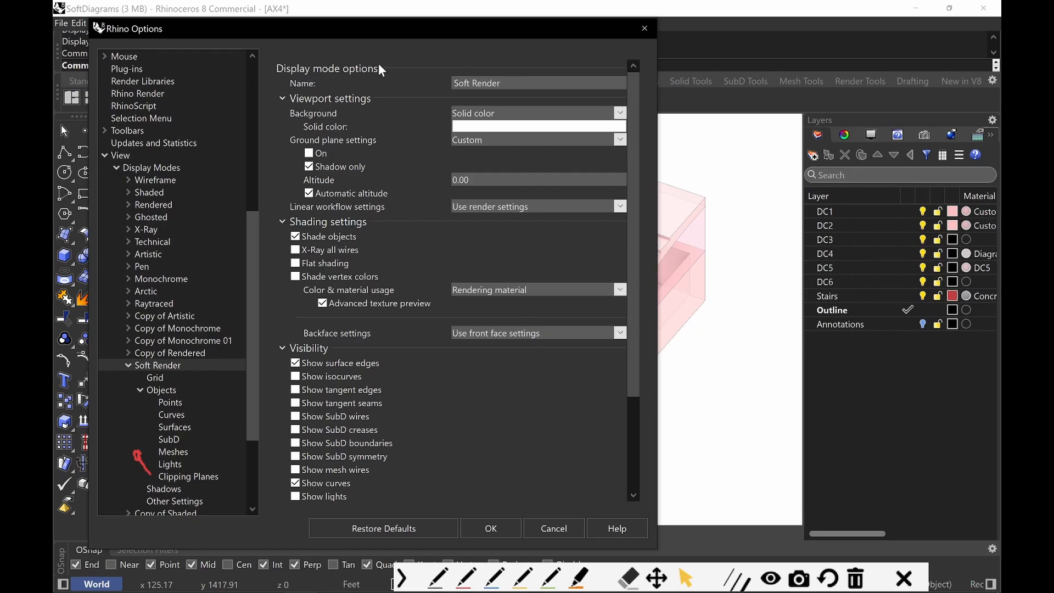
left_click(485, 529)
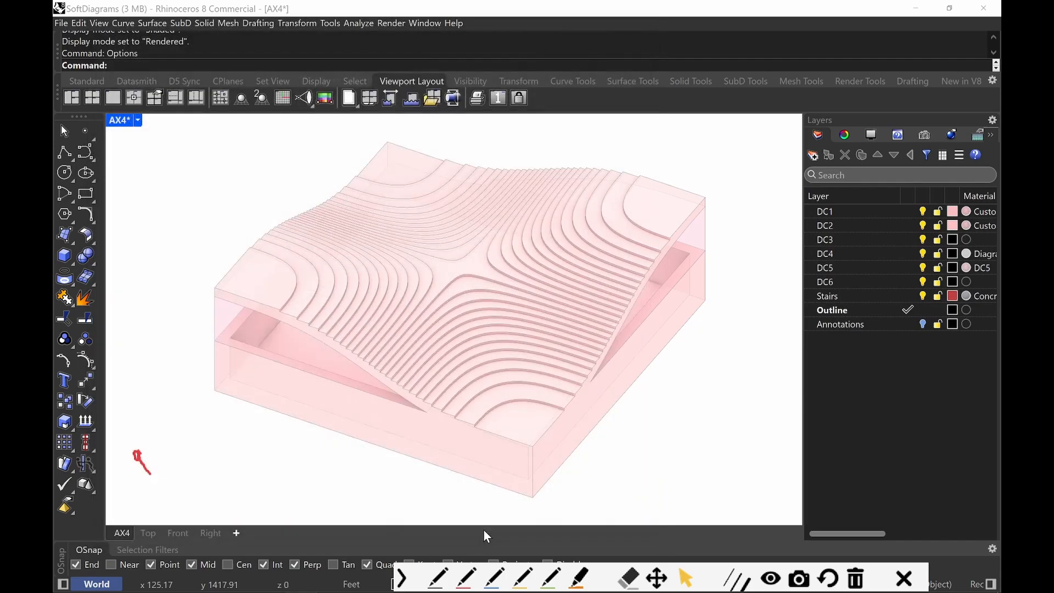
- Set the AX4 viewport to the Soft Render display mode
left_click(111, 121)
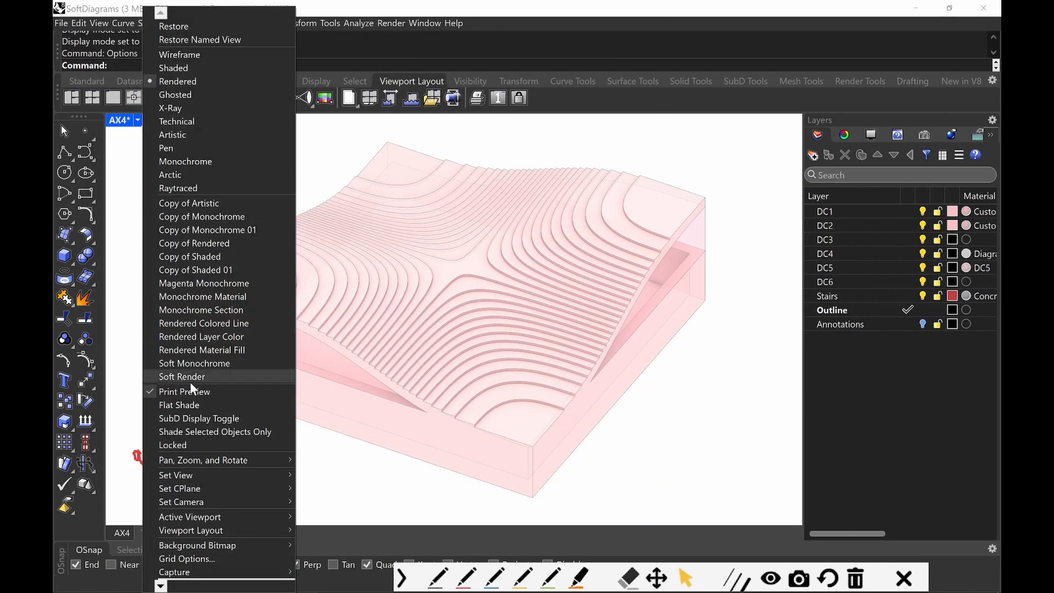
left_click(190, 380)
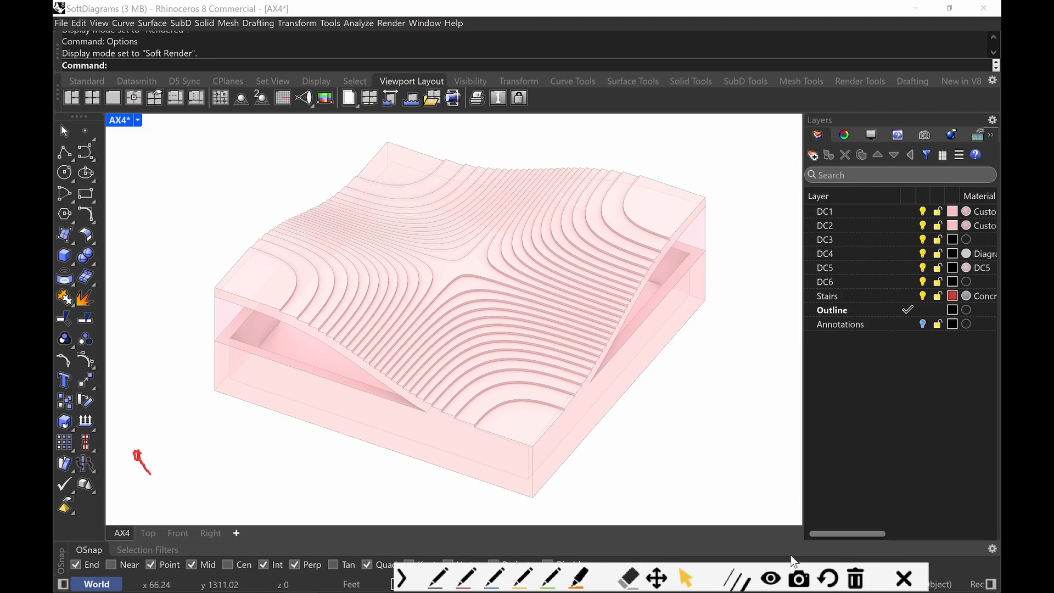
left_click(861, 583)
- Open the Soft Render display mode's settings in the Rhino options and set its background to Solid color
type("Options")
key("Return")
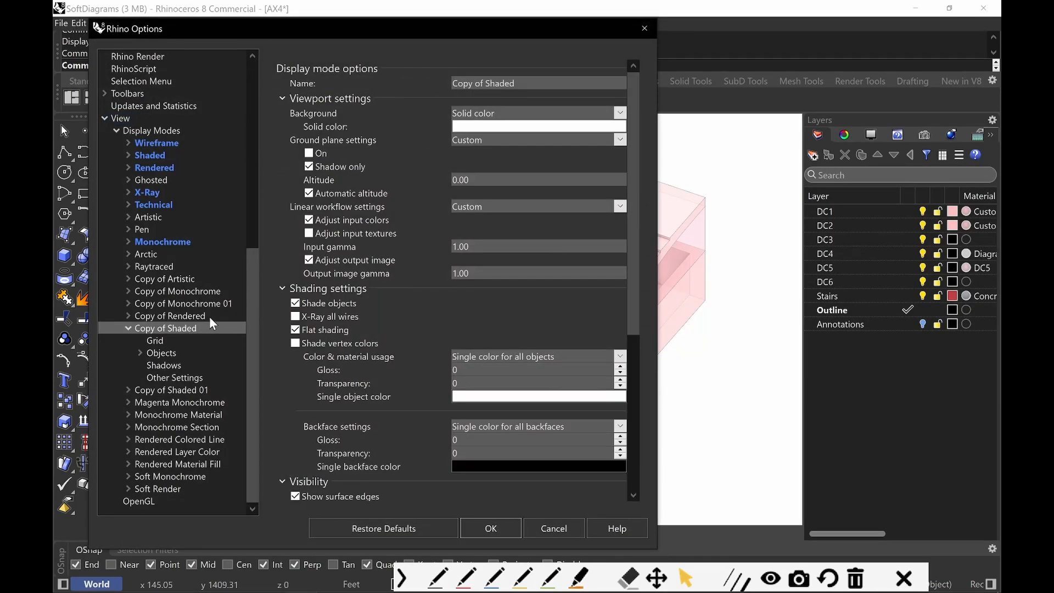
left_click(150, 489)
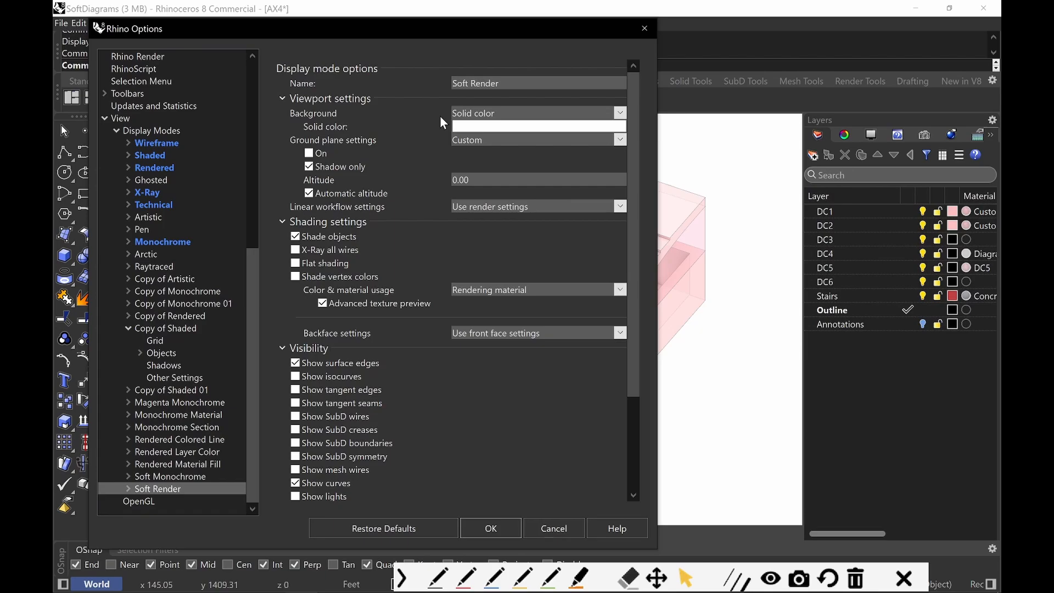
key("ctrl+alt+g")
left_click_drag(349, 115, 365, 108)
mouse_move(505, 102)
left_mouse_down()
mouse_move(430, 117)
mouse_move(521, 122)
mouse_move(516, 103)
left_mouse_up()
mouse_move(420, 127)
left_mouse_down()
mouse_move(453, 127)
mouse_move(439, 137)
left_mouse_up()
key("Delete")
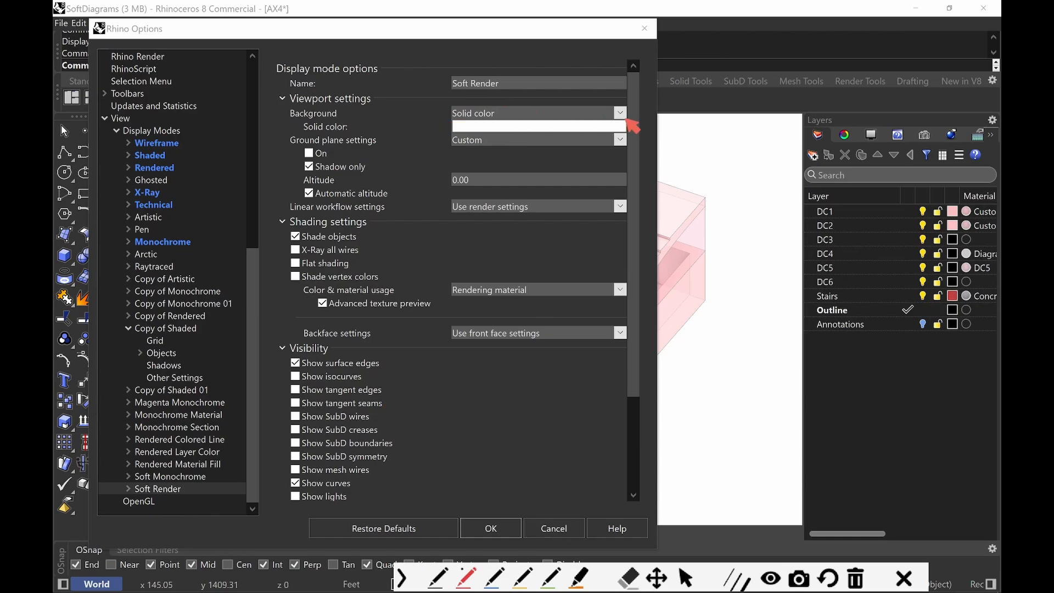
key("ctrl+alt+g")
left_click(597, 114)
left_click(530, 137)
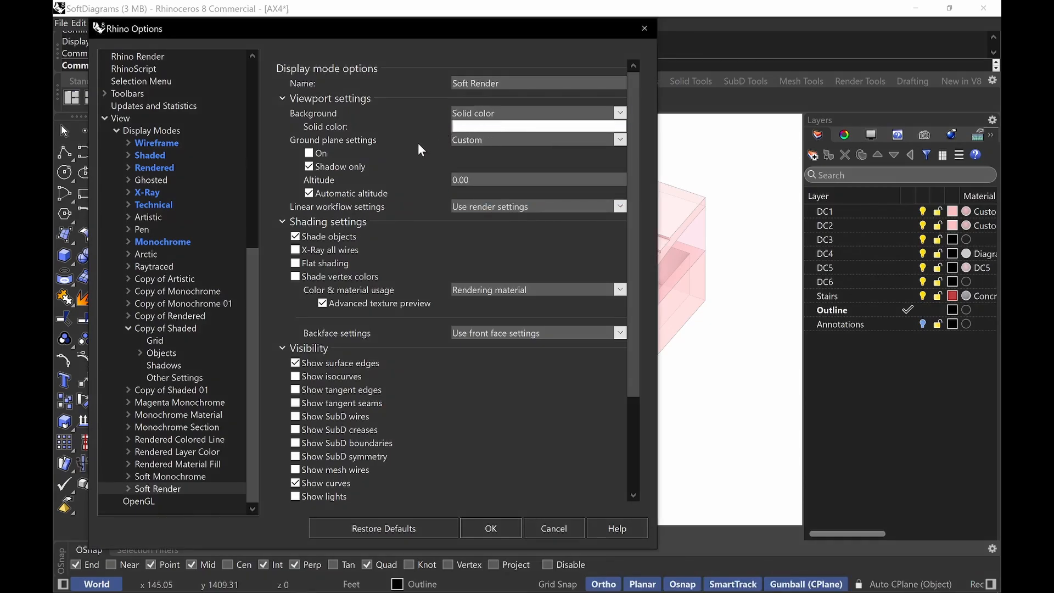
- Examine Soft Render's ground plane, shading, material usage and backface settings, and its surface edge and curve visibility
key("ctrl+alt+g")
left_click_drag(436, 140, 440, 143)
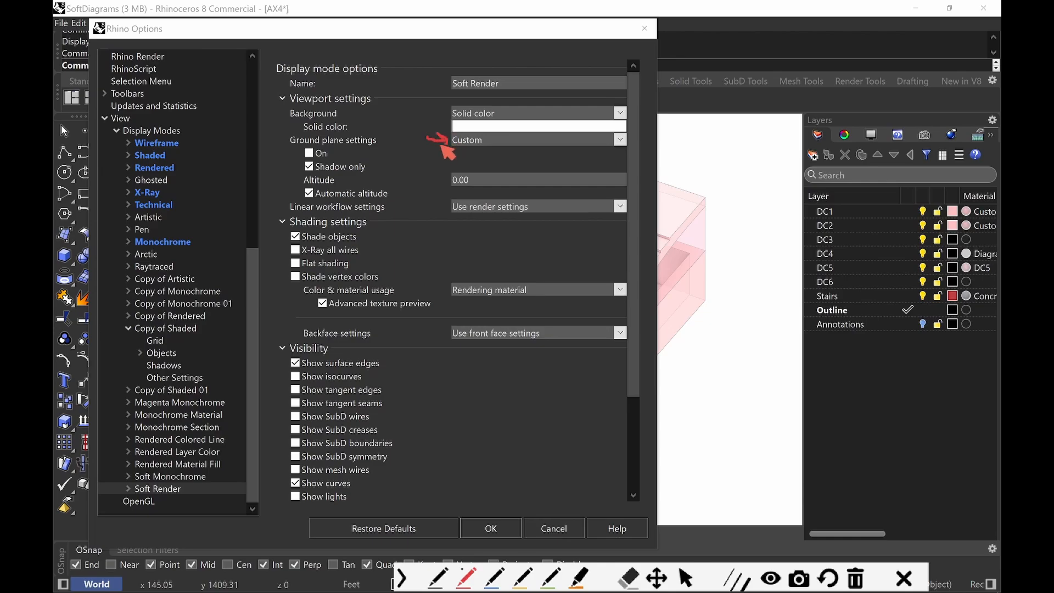
left_click_drag(304, 161, 318, 161)
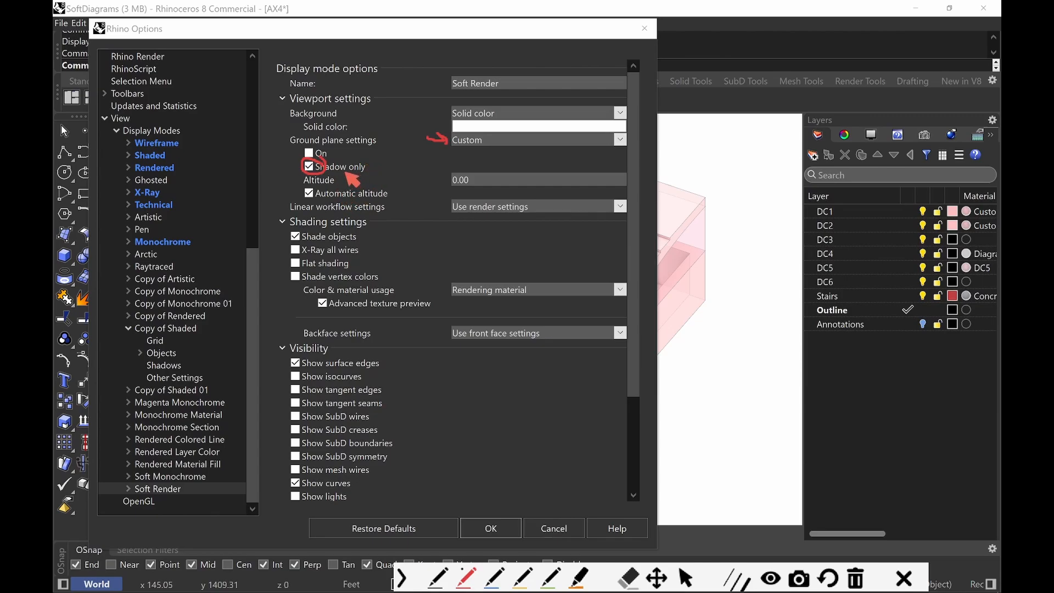
mouse_move(276, 167)
left_mouse_down()
mouse_move(303, 160)
mouse_move(306, 181)
left_mouse_up()
left_click_drag(272, 231, 301, 220)
mouse_move(539, 277)
left_mouse_down()
mouse_move(437, 281)
mouse_move(537, 287)
left_mouse_up()
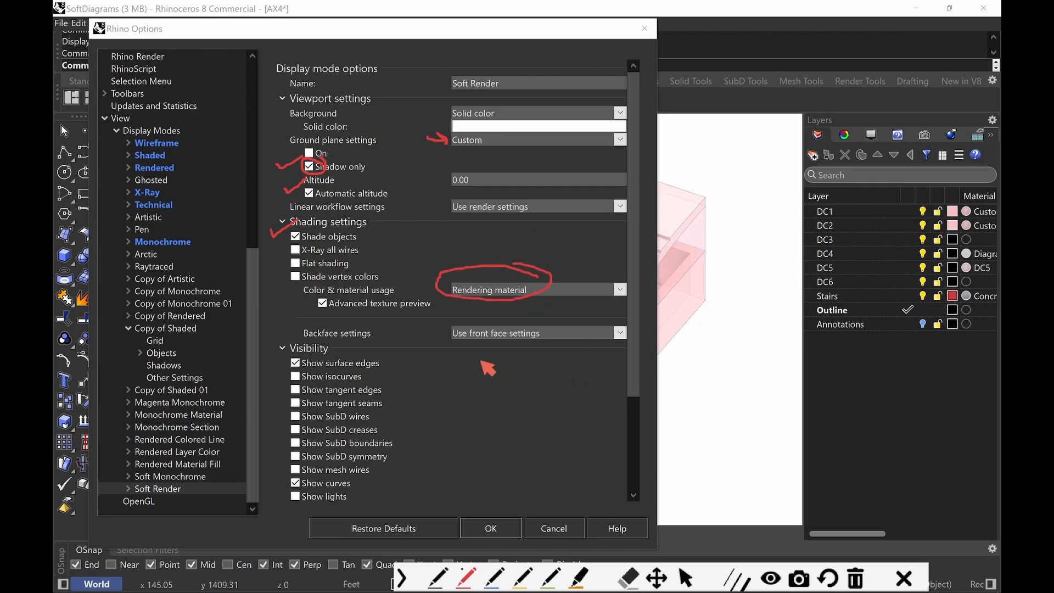
left_click_drag(396, 328, 410, 323)
mouse_move(537, 321)
left_mouse_down()
mouse_move(448, 334)
mouse_move(554, 321)
mouse_move(544, 328)
left_mouse_up()
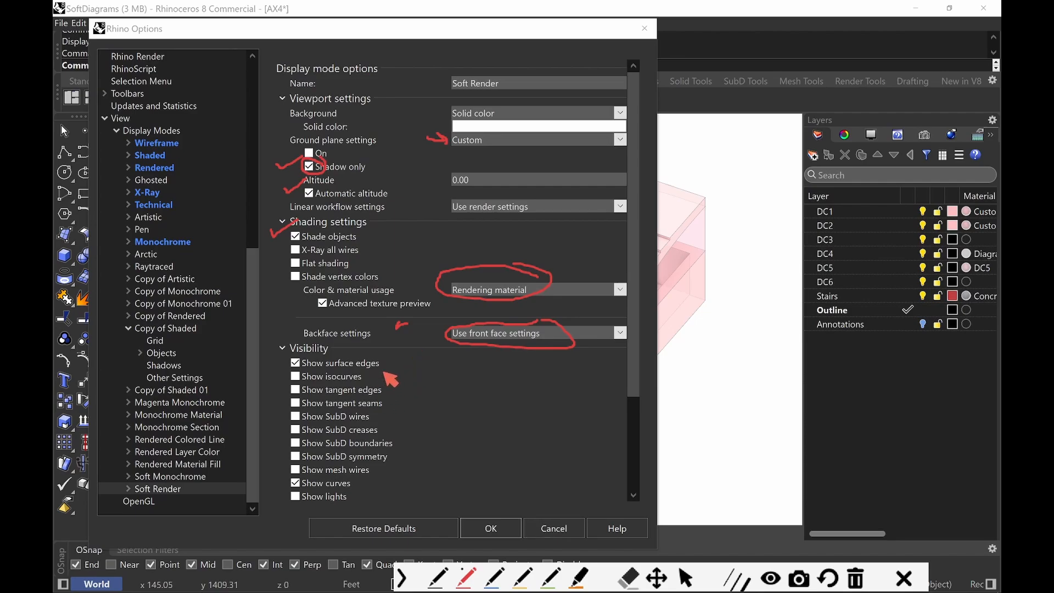
left_click_drag(387, 362, 410, 358)
mouse_move(363, 490)
left_mouse_down()
mouse_move(341, 472)
mouse_move(281, 479)
mouse_move(324, 491)
mouse_move(367, 487)
left_mouse_up()
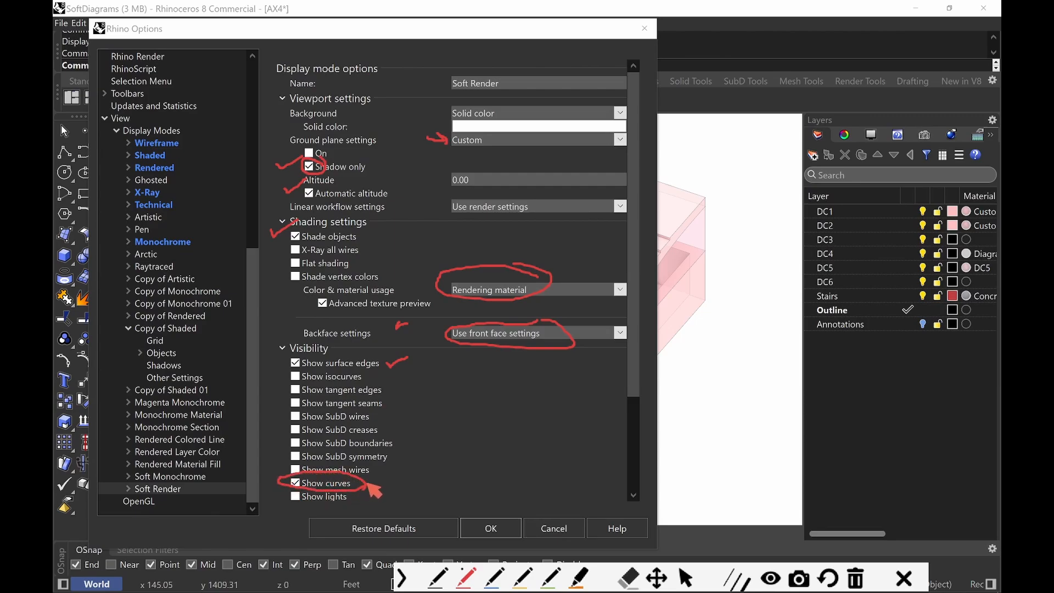
- Review which object types Soft Render shows, including surface edges, curves, clipping planes, text, annotations and points
key("Escape")
scroll(416, 366, "down", 1)
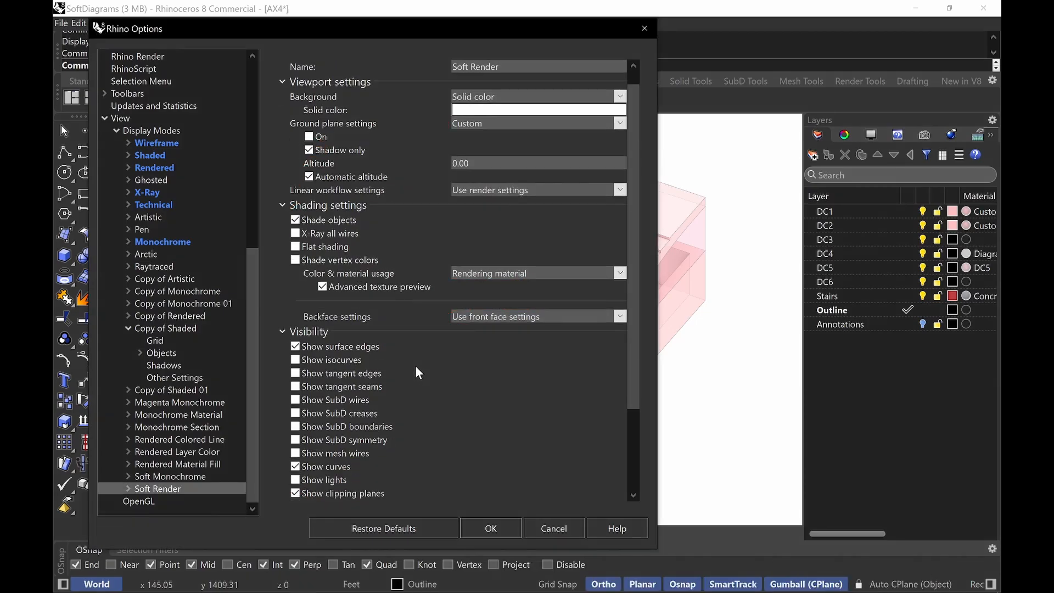
scroll(415, 365, "down", 3)
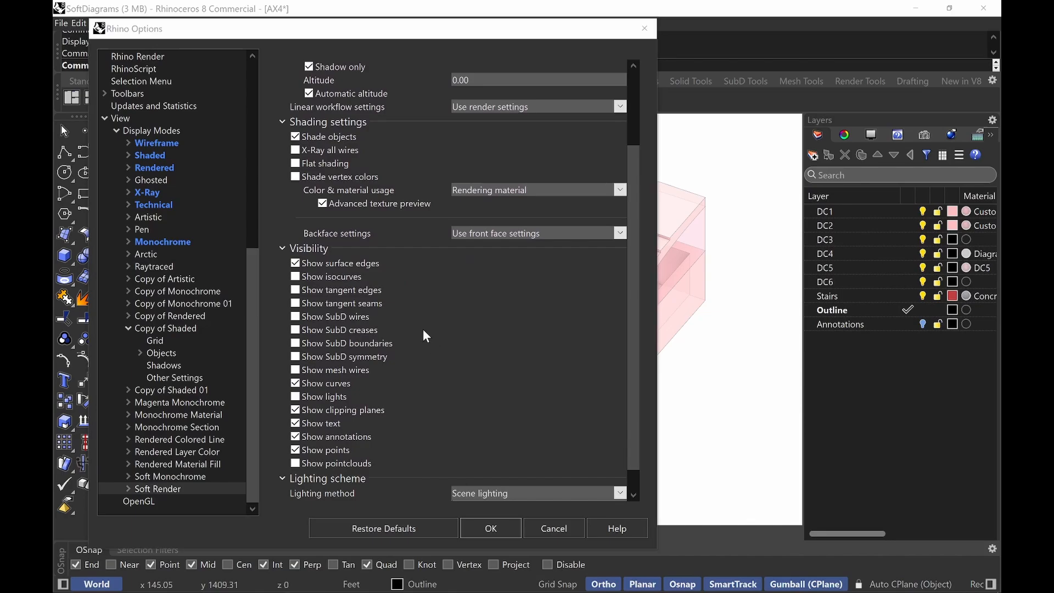
key("ctrl+alt+g")
left_click_drag(389, 262, 409, 258)
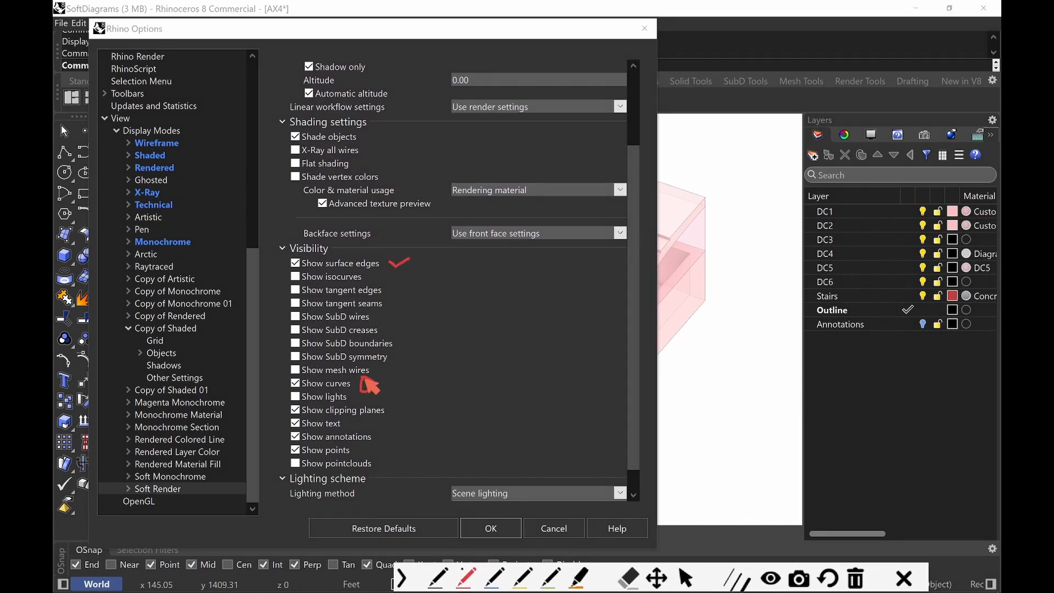
left_click_drag(365, 377, 367, 376)
mouse_move(391, 402)
left_mouse_down()
mouse_move(393, 412)
mouse_move(358, 418)
mouse_move(389, 438)
mouse_move(382, 433)
mouse_move(371, 455)
mouse_move(362, 445)
left_mouse_up()
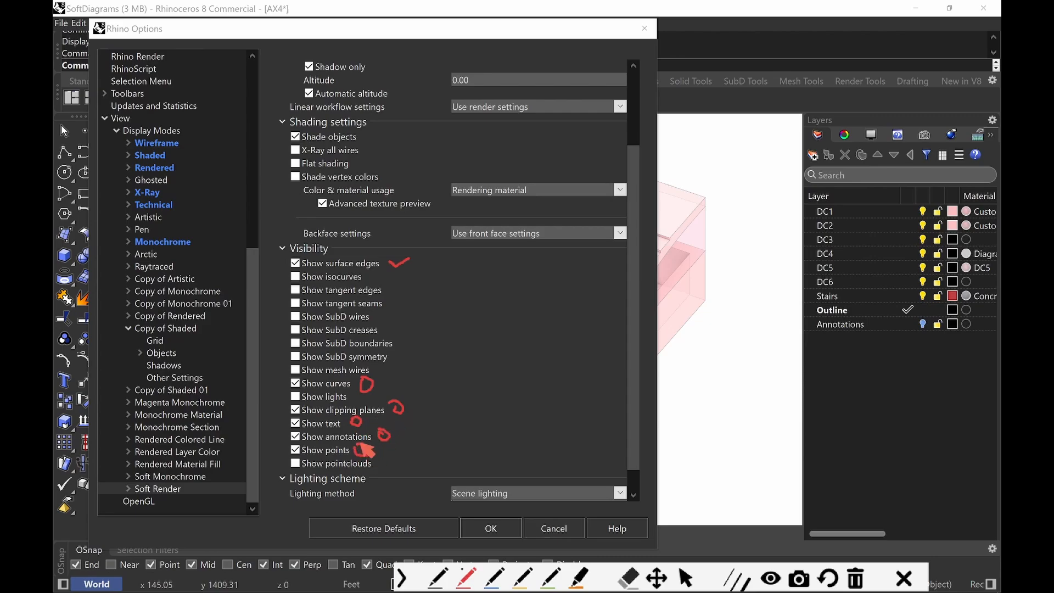
left_click_drag(389, 260, 409, 258)
key("Escape")
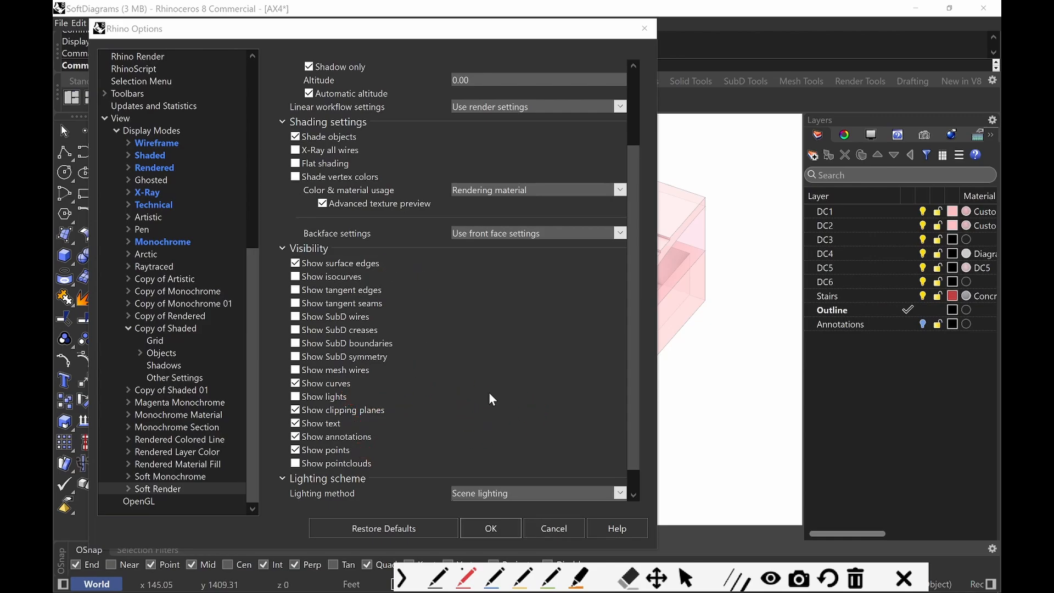
- Set Soft Render's lighting method to Ambient occlusion
scroll(498, 406, "down", 1)
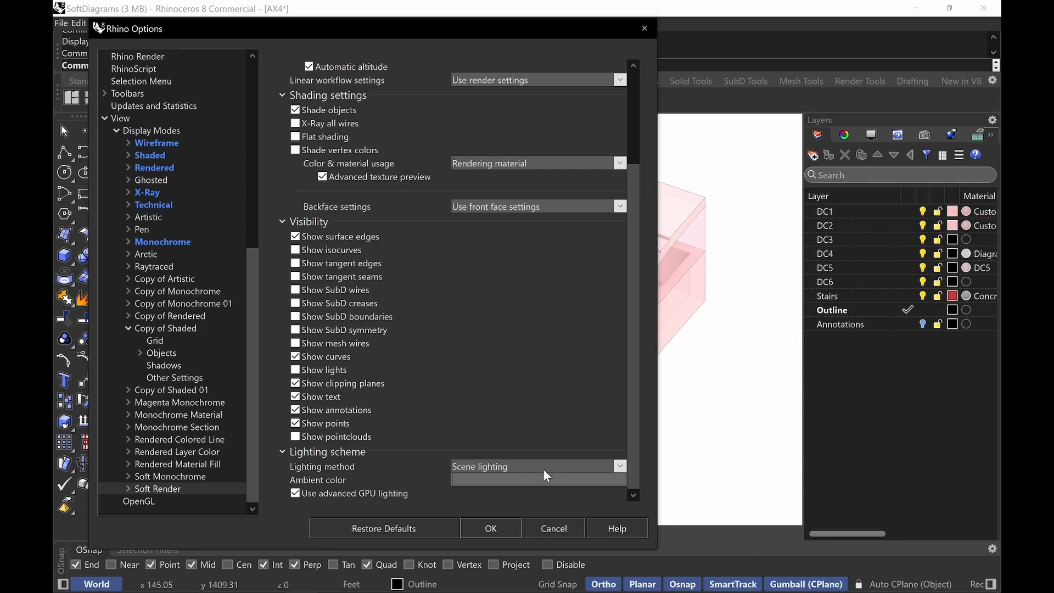
key("ctrl+alt+g")
key("Escape")
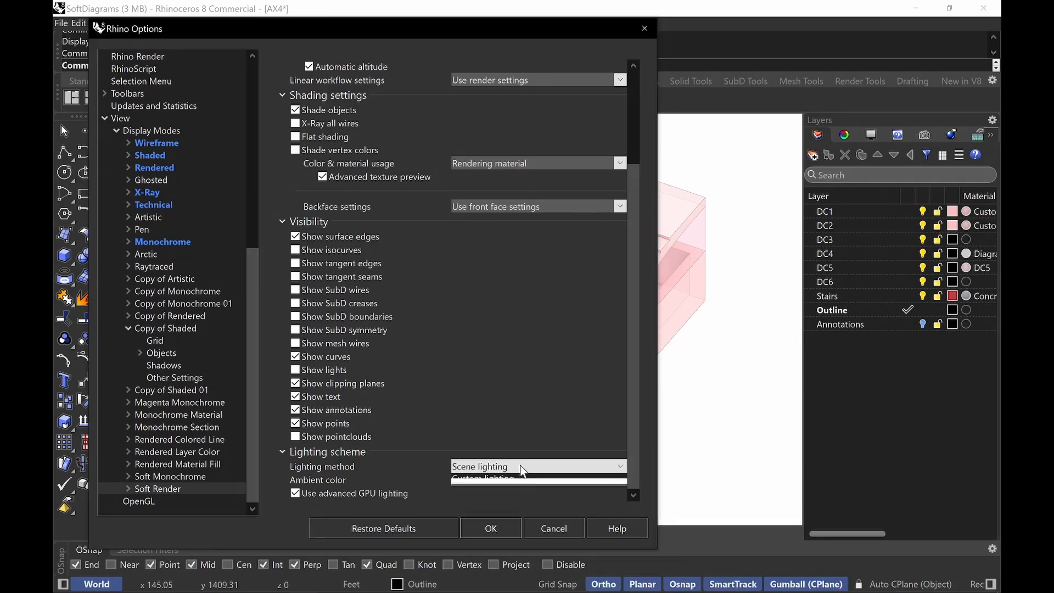
left_click(518, 466)
left_click(495, 511)
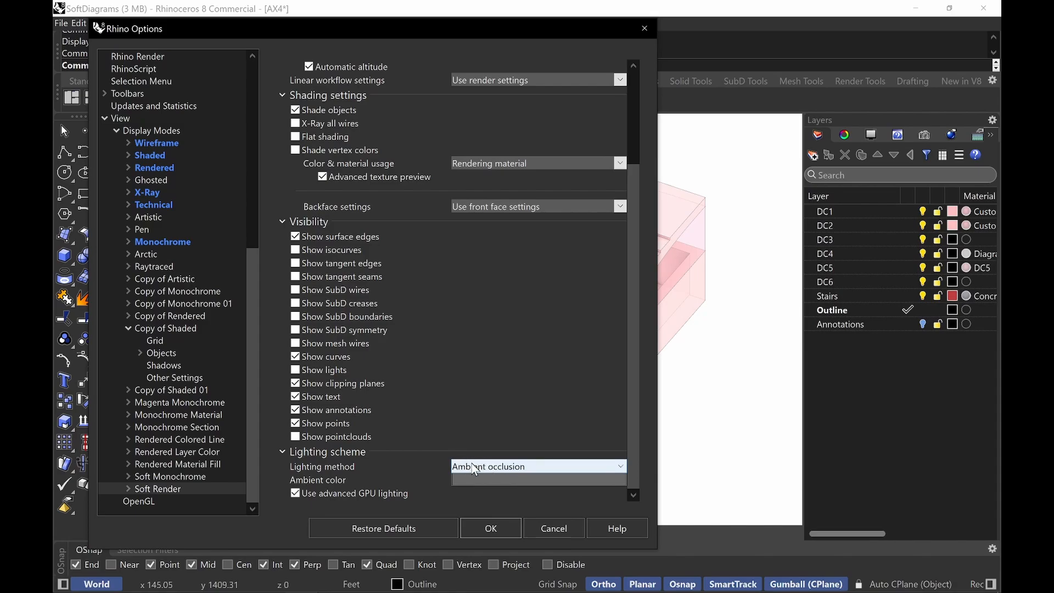
- Open Soft Render's ambient color and accept Dark Gray (#696969)
key("ctrl+alt+g")
left_click_drag(358, 479, 381, 482)
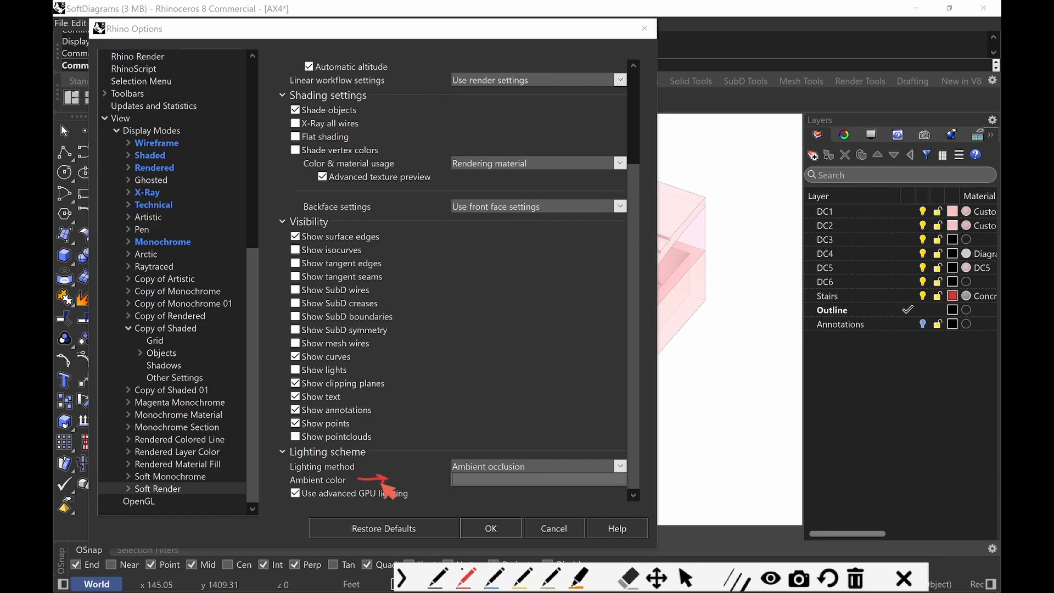
mouse_move(458, 482)
left_mouse_down()
mouse_move(466, 496)
mouse_move(601, 492)
mouse_move(523, 476)
left_mouse_up()
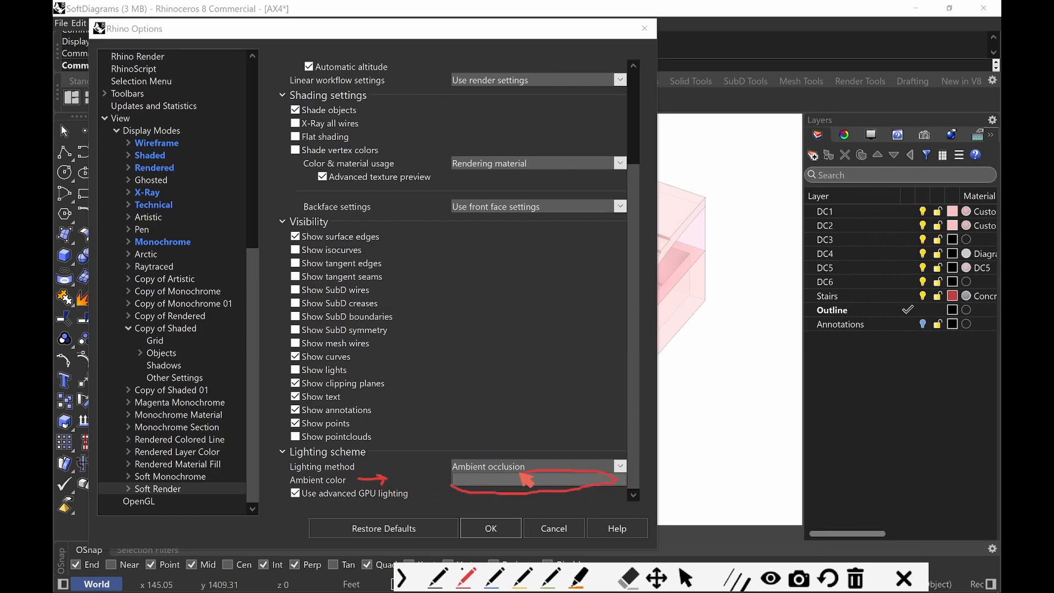
key("ctrl+alt+g")
left_click(479, 482)
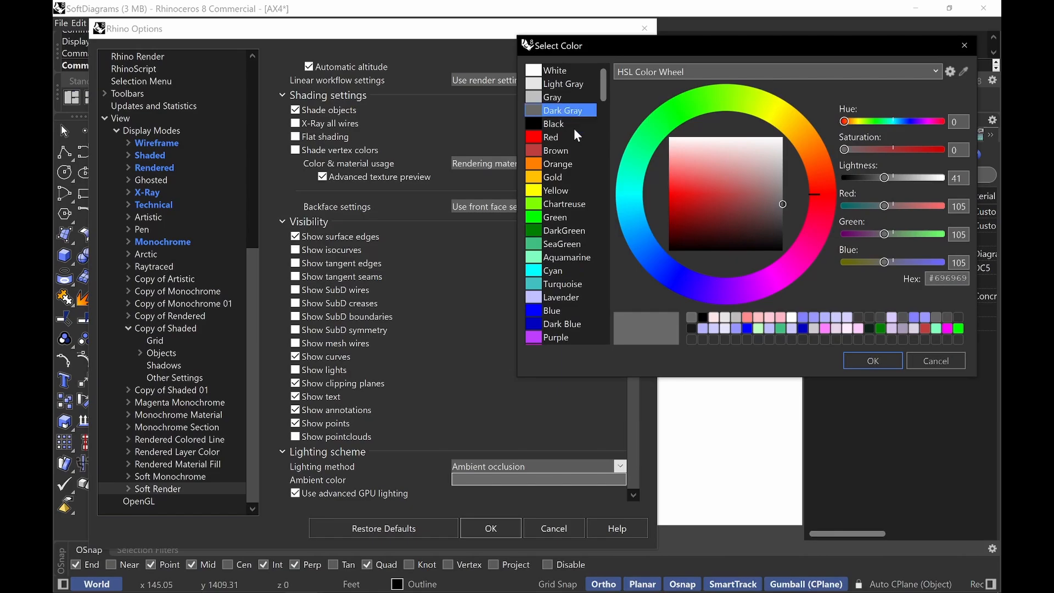
left_click(854, 362)
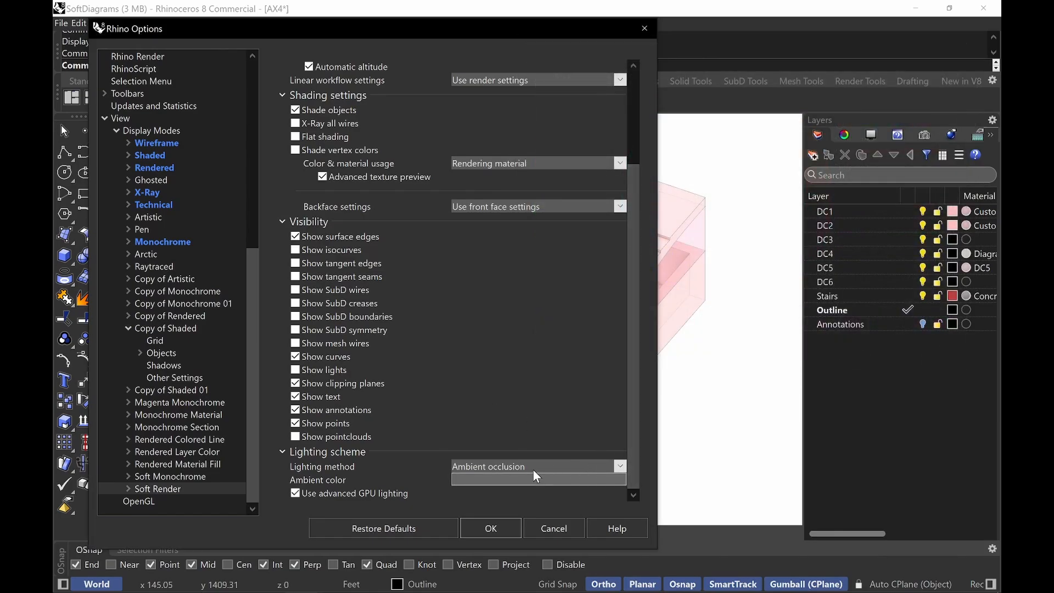
- Move the options dialog aside to expose the model and try Black as Soft Render's ambient color
left_click_drag(411, 34, 845, 16)
left_click(906, 462)
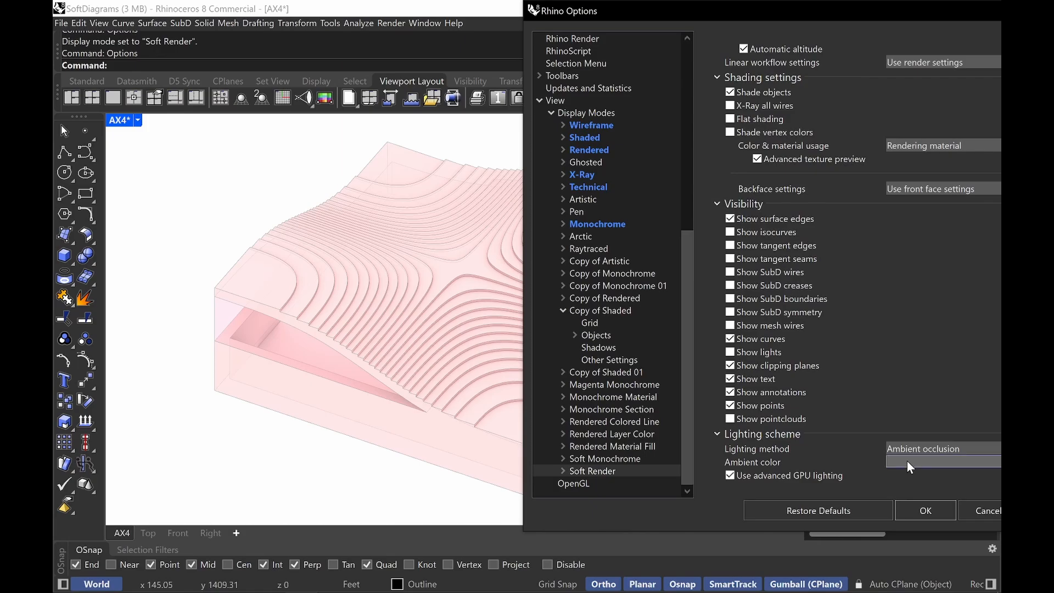
left_click(552, 125)
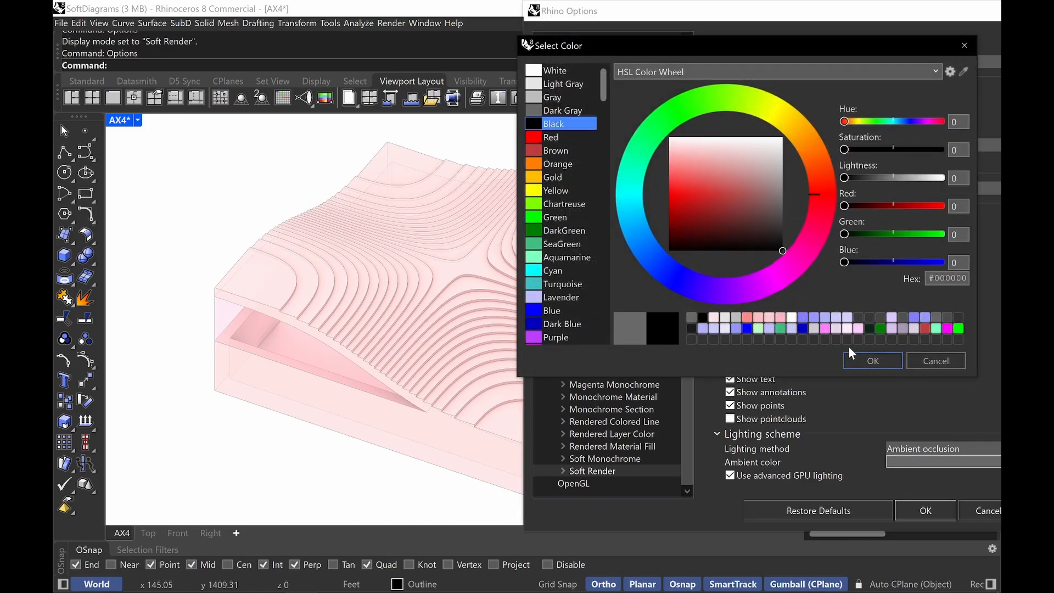
left_click(865, 361)
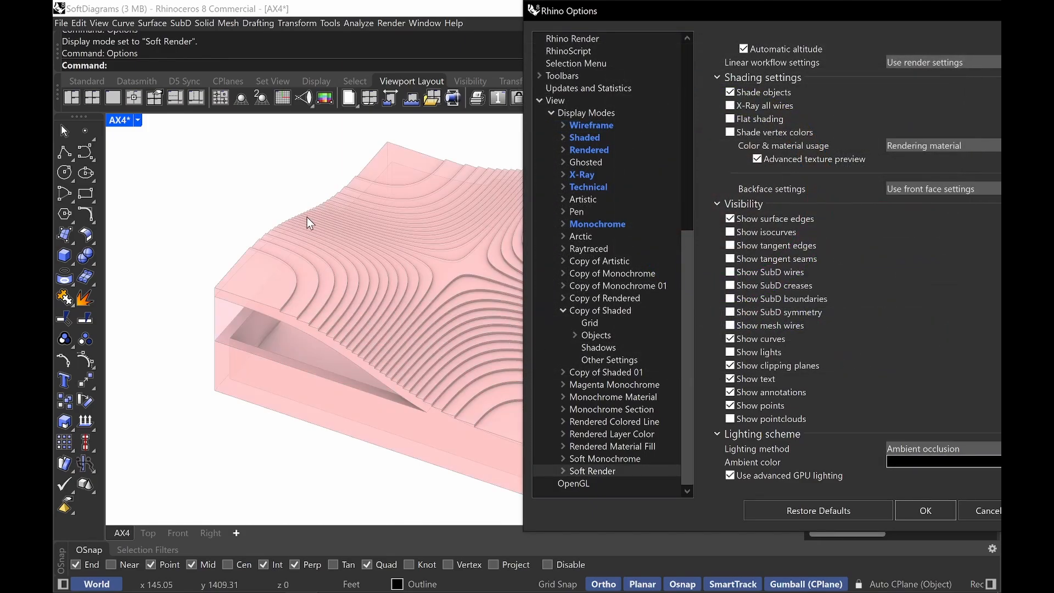
- Set Soft Render's ambient color to Dark Gray (#696969)
left_click(912, 457)
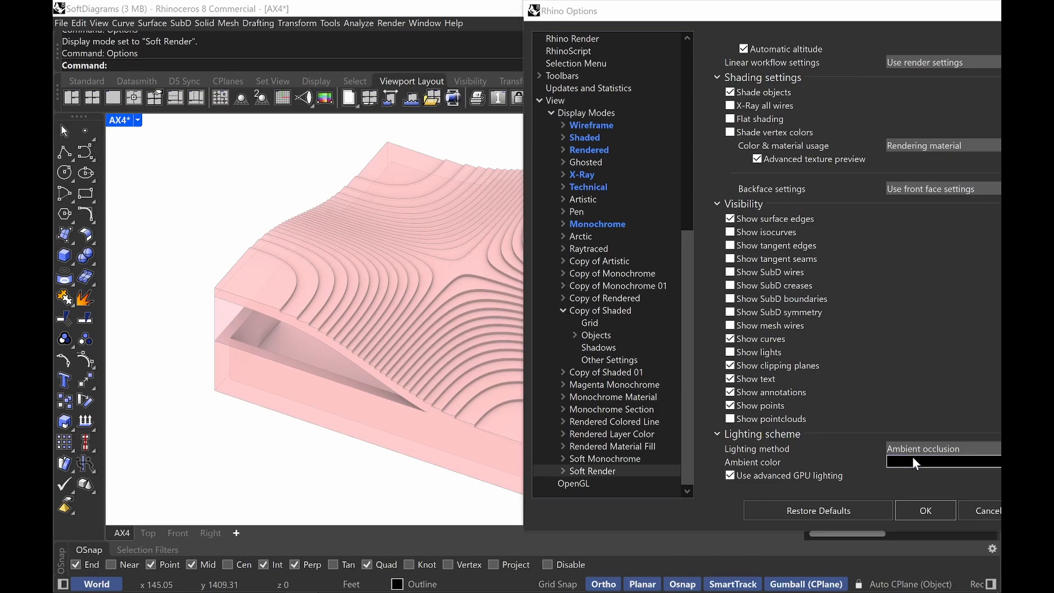
left_click(536, 109)
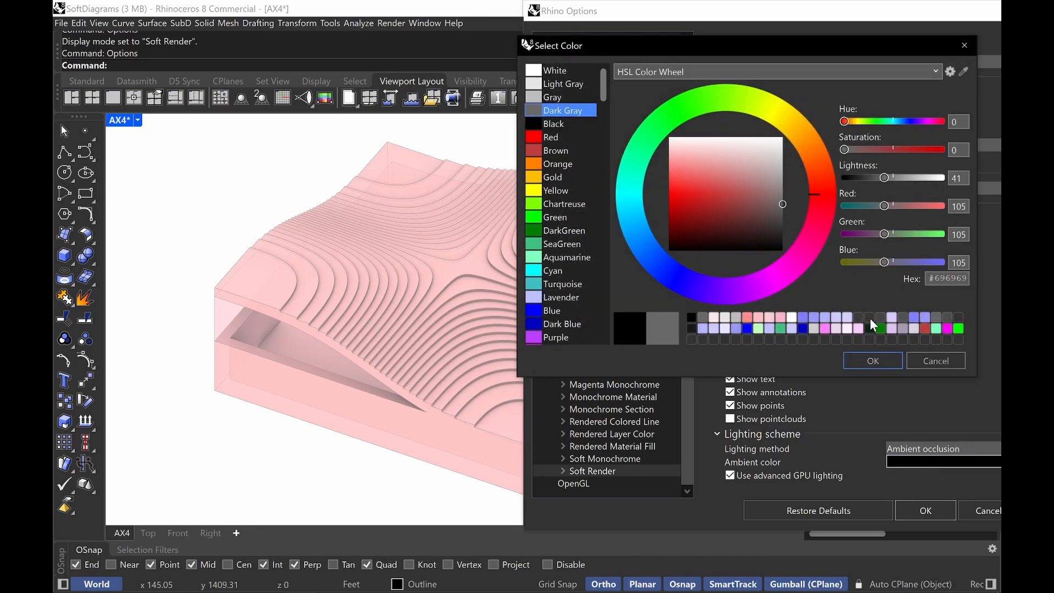
left_click(887, 360)
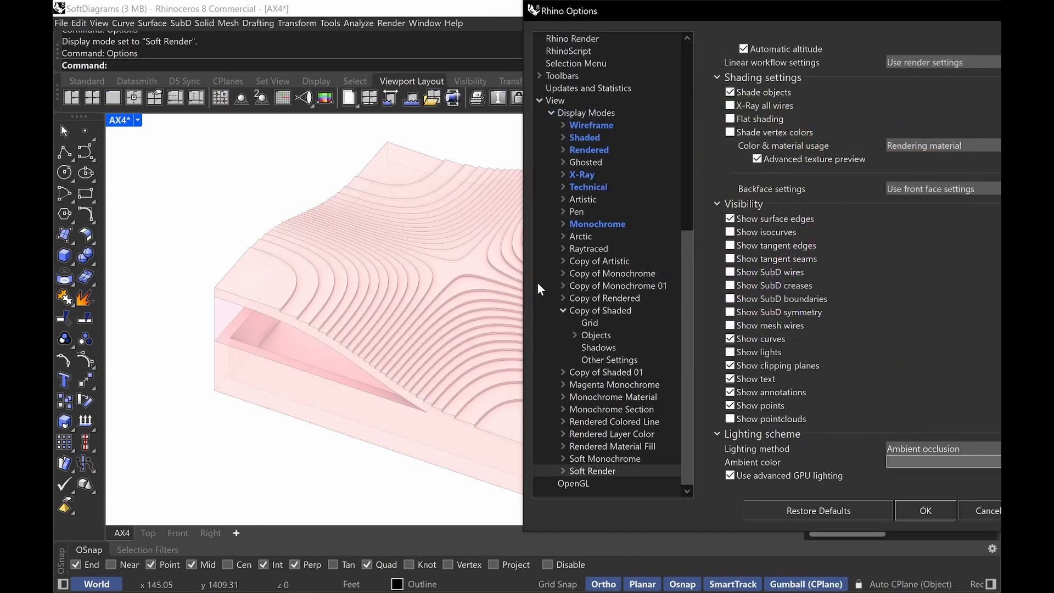
- Expand Soft Render's object settings and open its curve settings
left_click(563, 470)
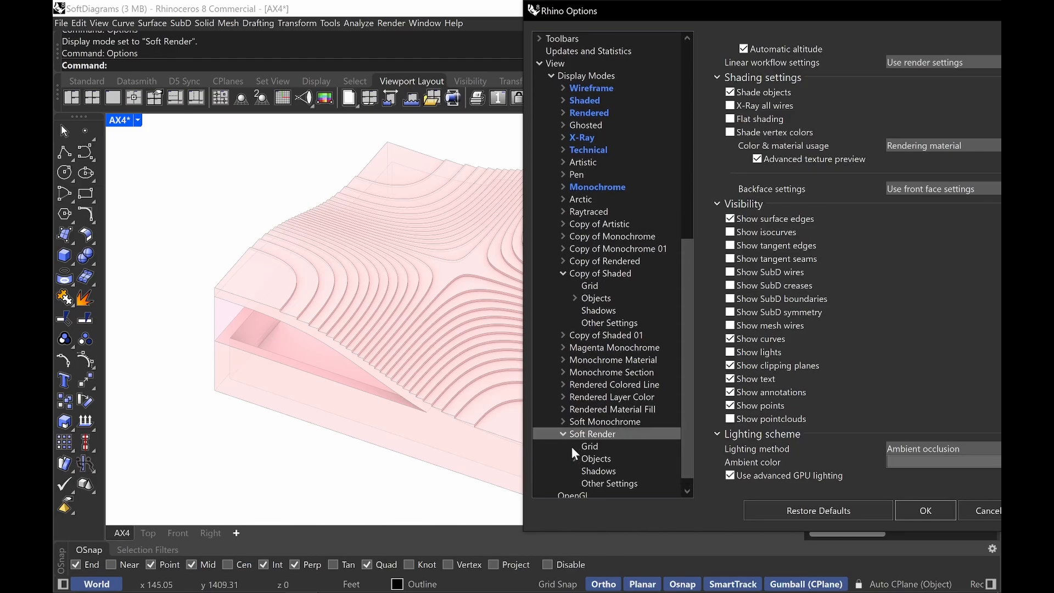
key("ctrl+alt+g")
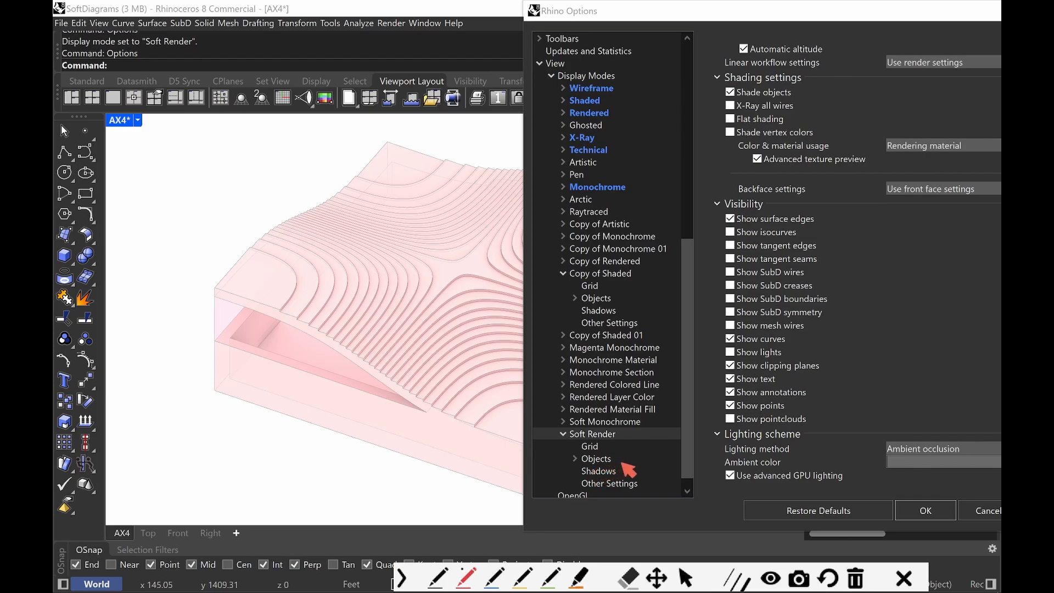
mouse_move(624, 454)
left_mouse_down()
mouse_move(559, 461)
mouse_move(607, 467)
left_mouse_up()
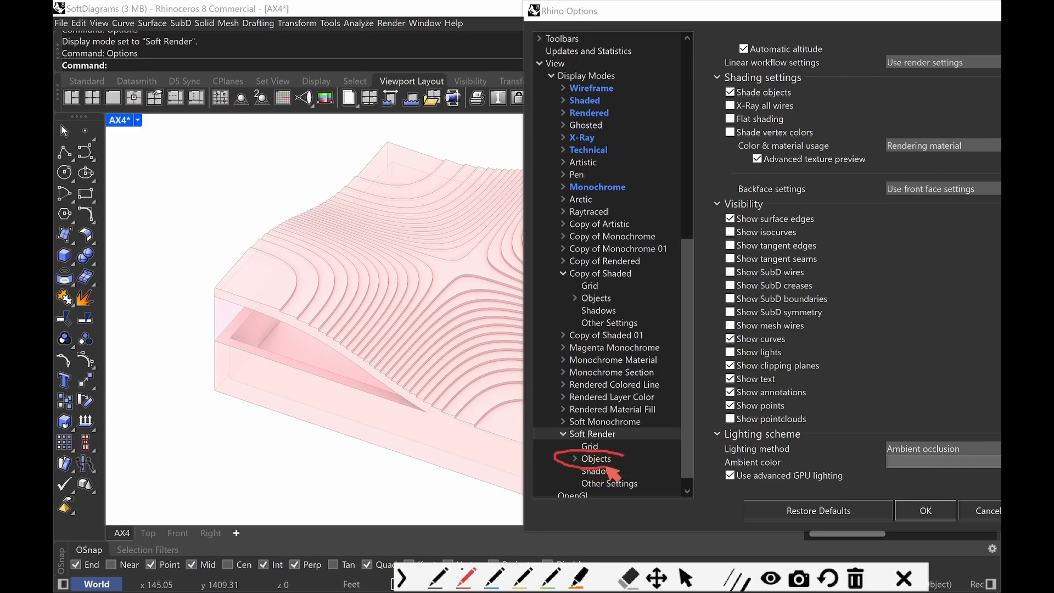
key("ctrl+alt+g")
left_click(575, 458)
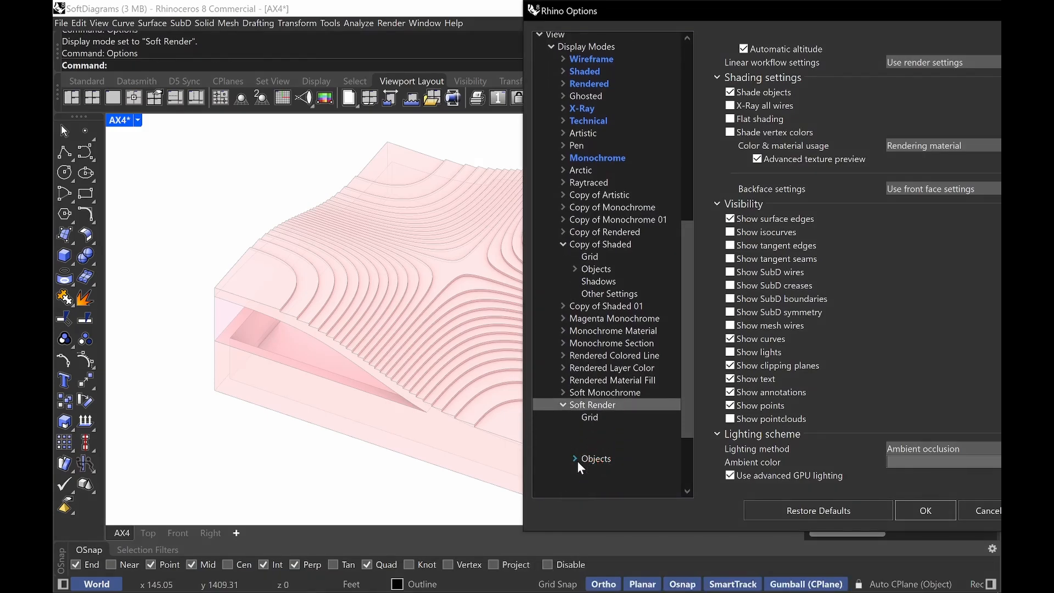
left_click(574, 458)
left_click(620, 420)
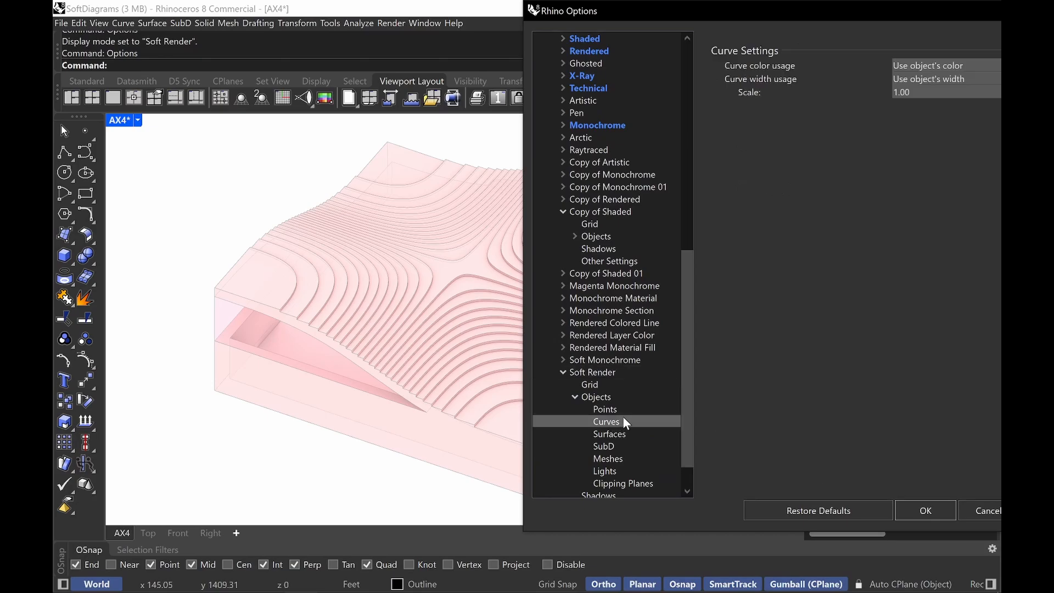
- Bring the full curve settings into view and review the curve color usage, width usage and scale
left_click_drag(801, 17, 562, 24)
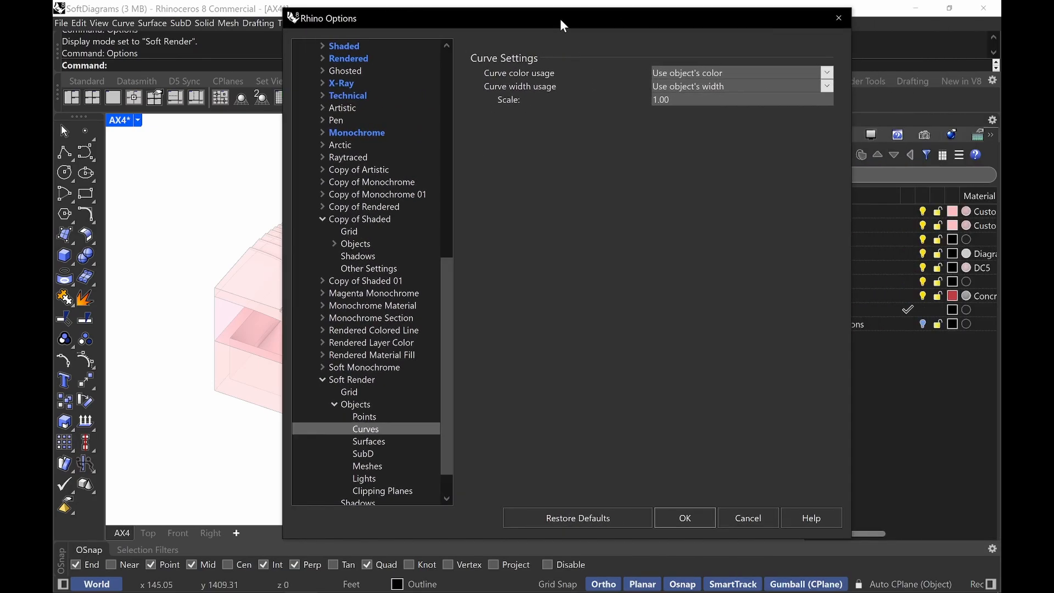
key("ctrl+alt+g")
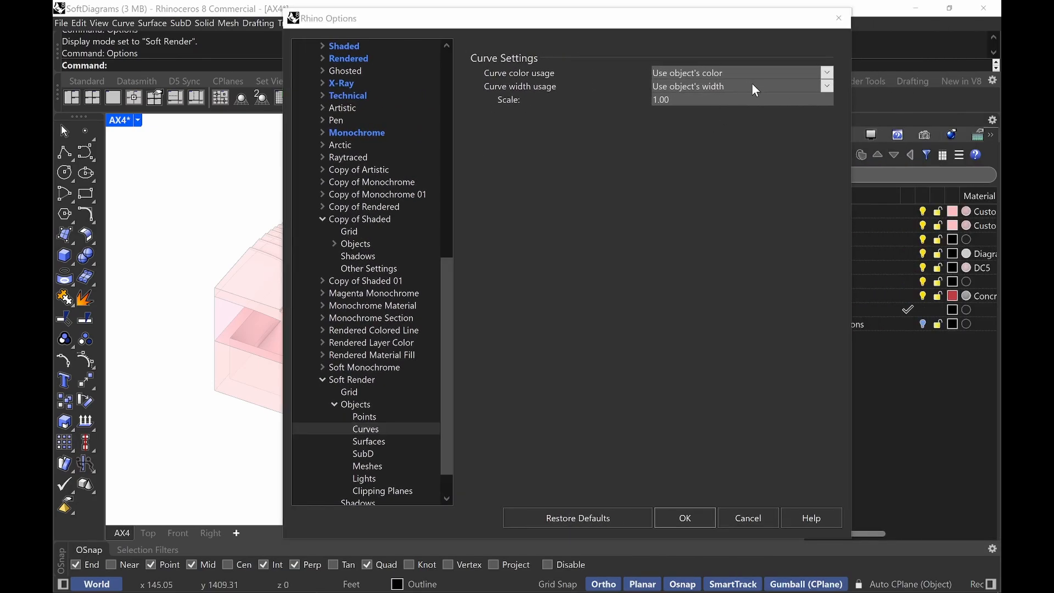
mouse_move(736, 69)
left_mouse_down()
mouse_move(767, 65)
mouse_move(763, 80)
left_mouse_up()
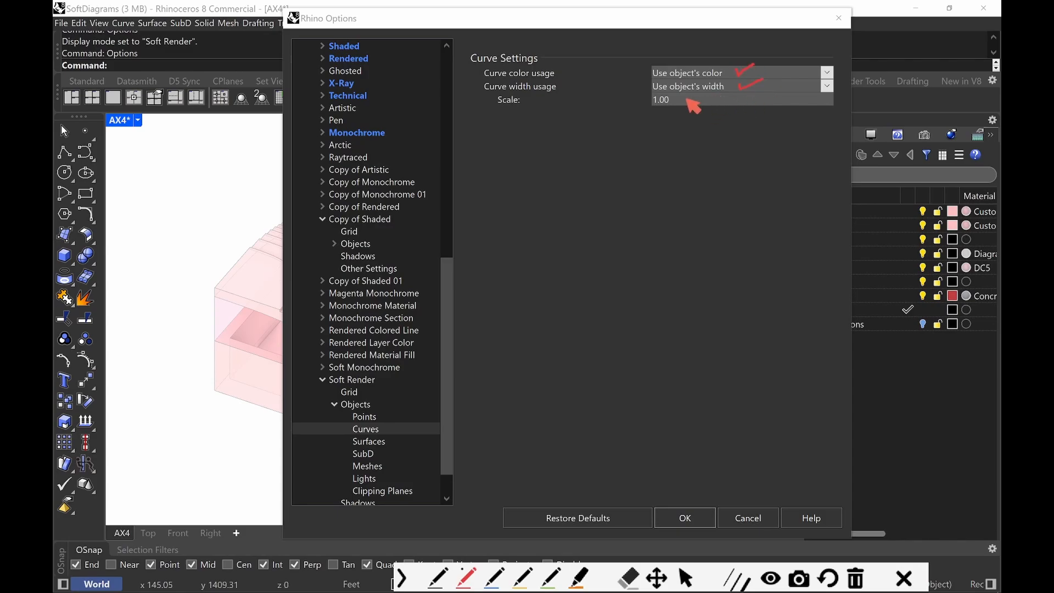
mouse_move(687, 97)
left_mouse_down()
mouse_move(636, 103)
mouse_move(694, 100)
left_mouse_up()
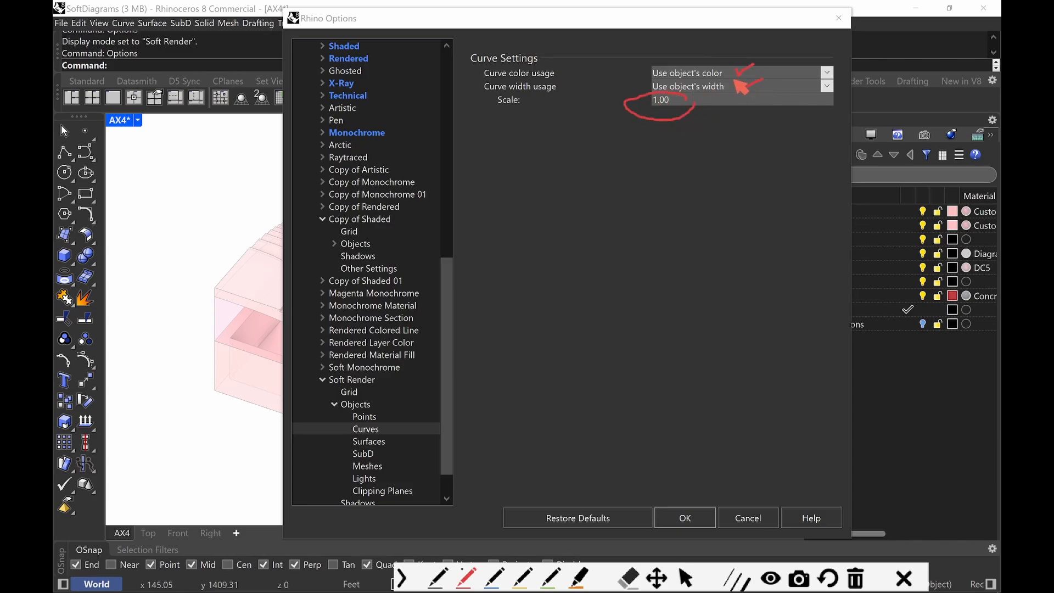
key("Escape")
- Open Soft Render's surface settings and examine the surface edge color and width usage
left_click(385, 440)
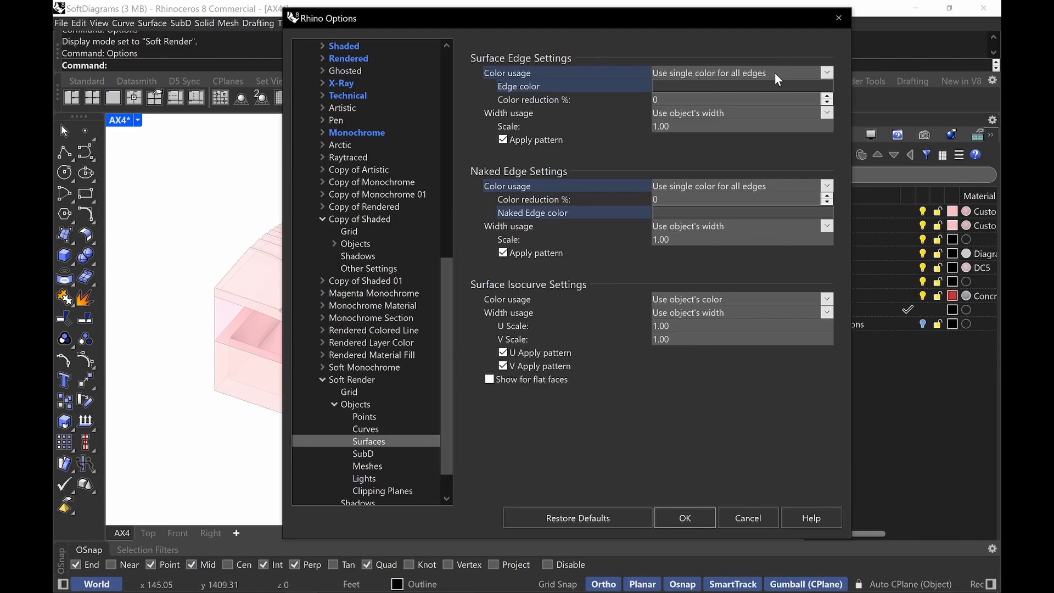
key("ctrl+alt+g")
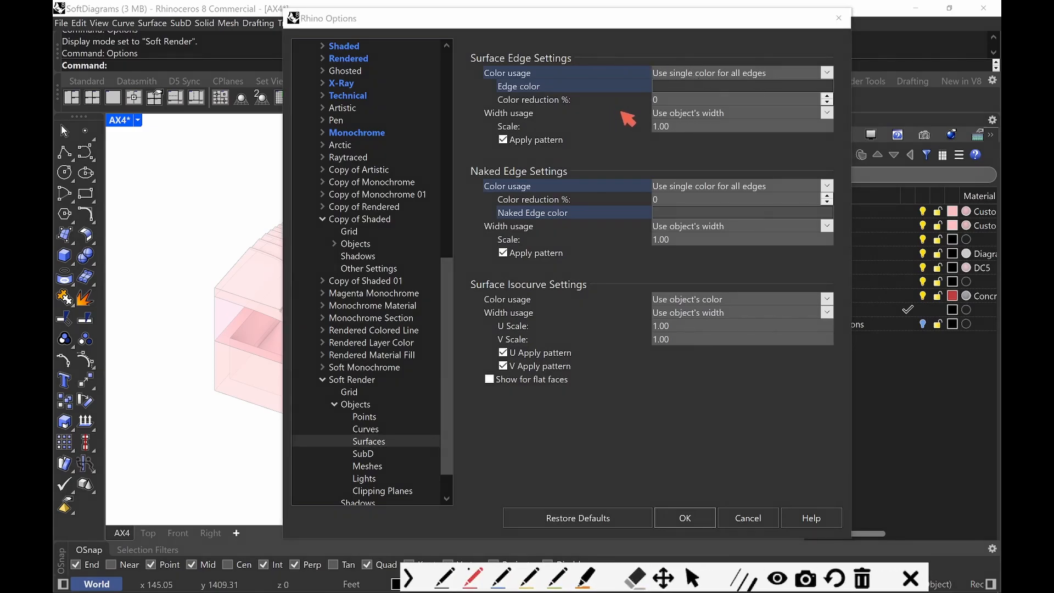
mouse_move(616, 118)
left_mouse_down()
mouse_move(634, 109)
mouse_move(632, 121)
left_mouse_up()
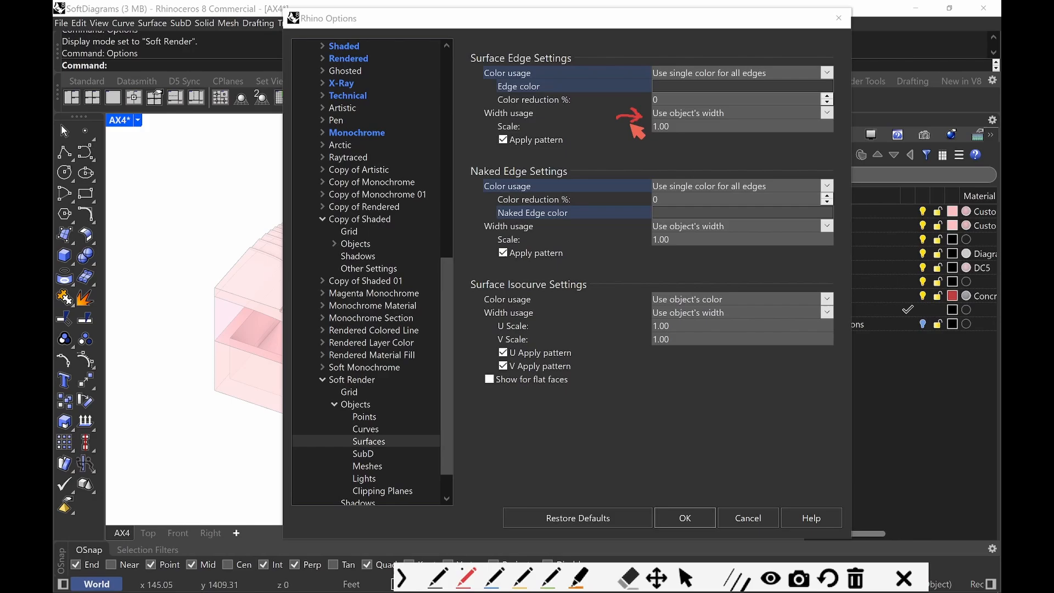
key("ctrl+alt+g")
- Compare Pixels with Use object's width as the surface edge width usage, ending on Use object's width
left_click(715, 116)
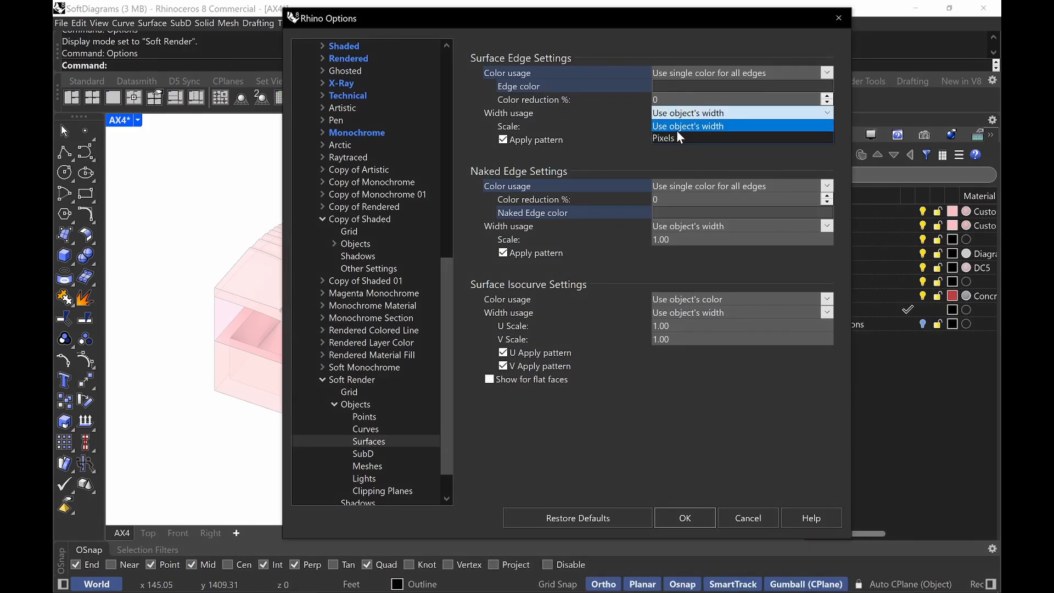
left_click(693, 125)
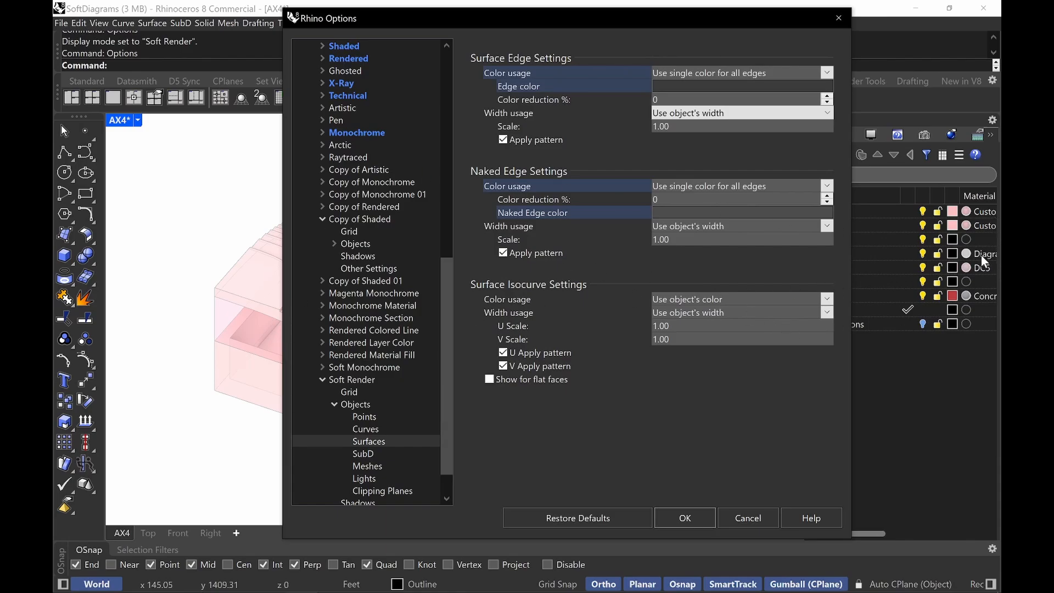
left_click(695, 113)
left_click(708, 138)
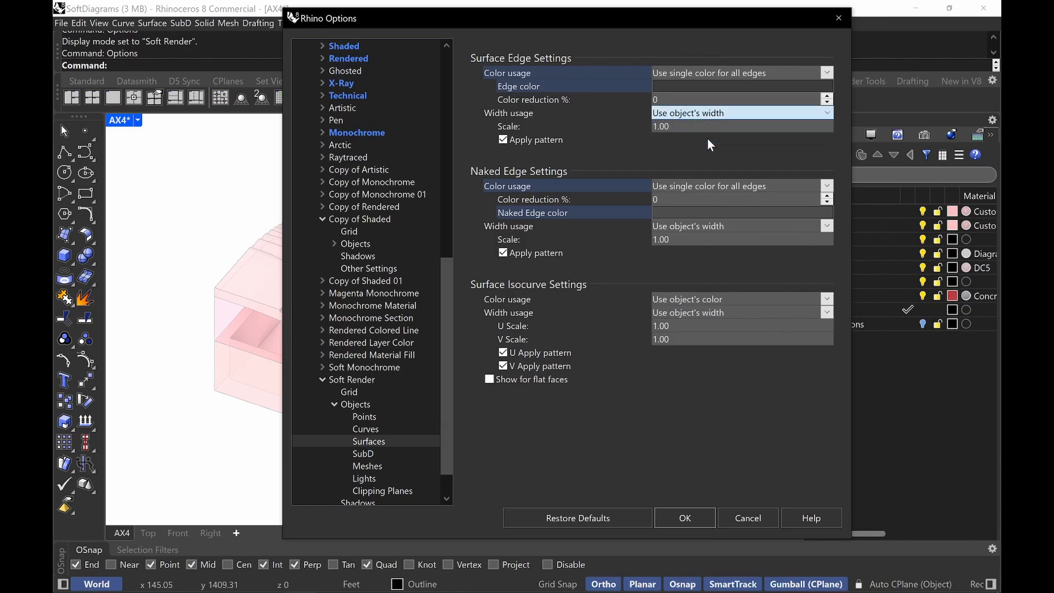
left_click(693, 112)
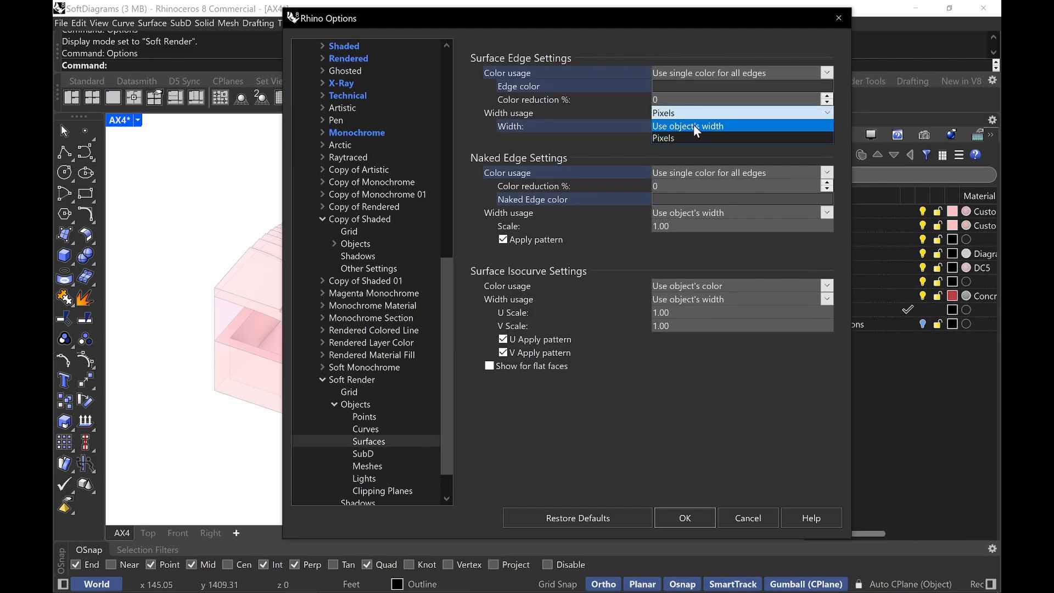
left_click(693, 124)
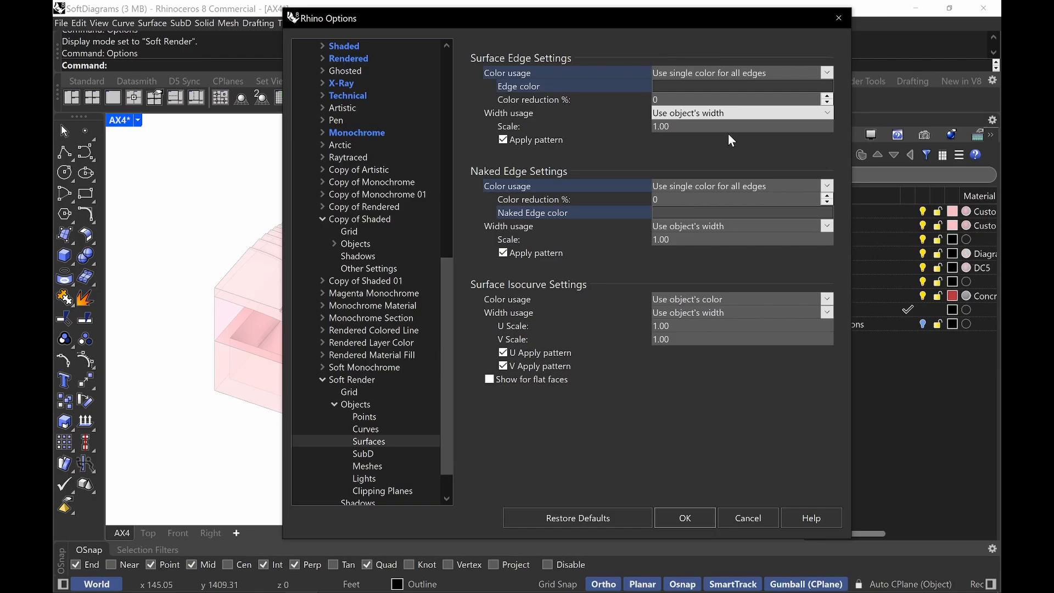
left_click(705, 116)
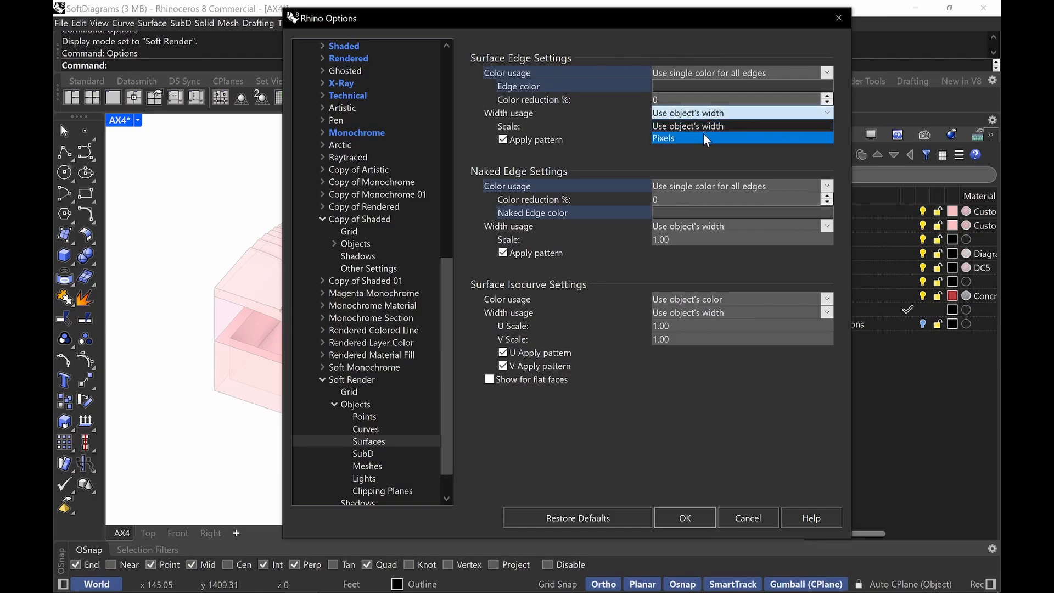
left_click(702, 133)
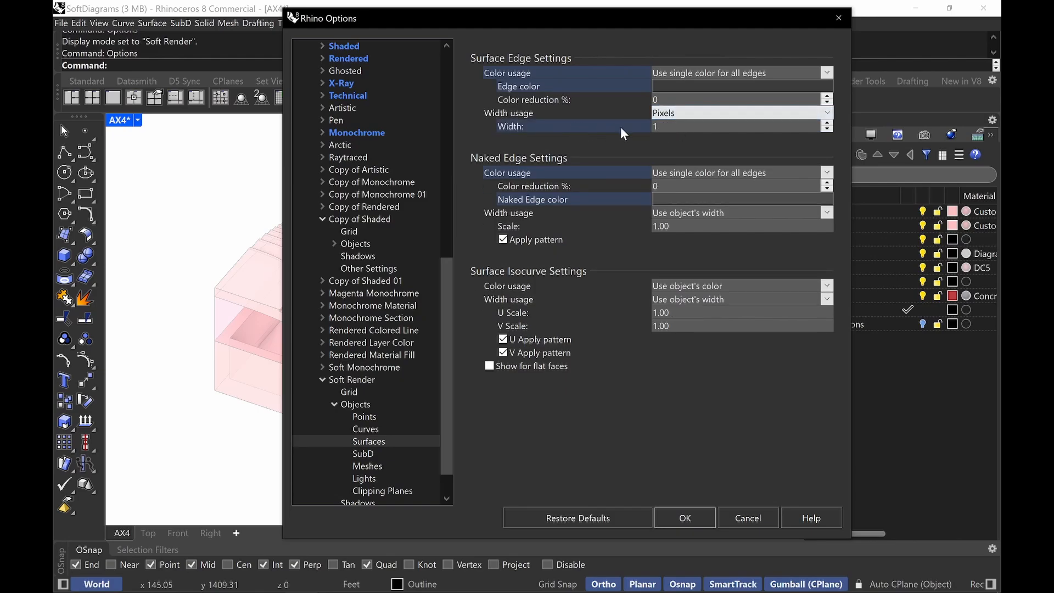
left_click(701, 114)
left_click(690, 127)
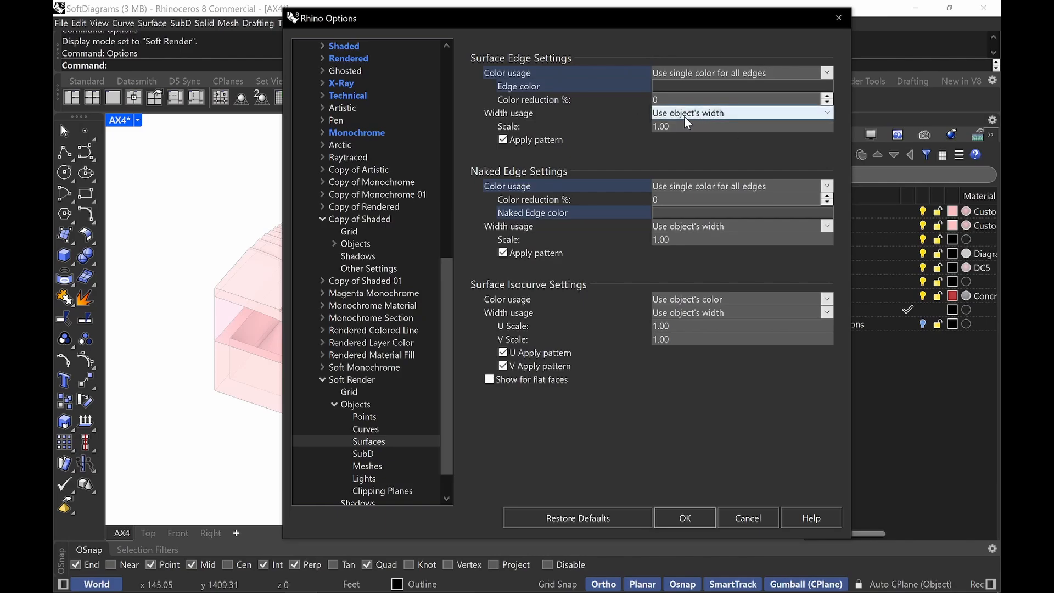
- Review Soft Render's clipping plane settings and open its shadow settings
scroll(450, 373, "down", 1)
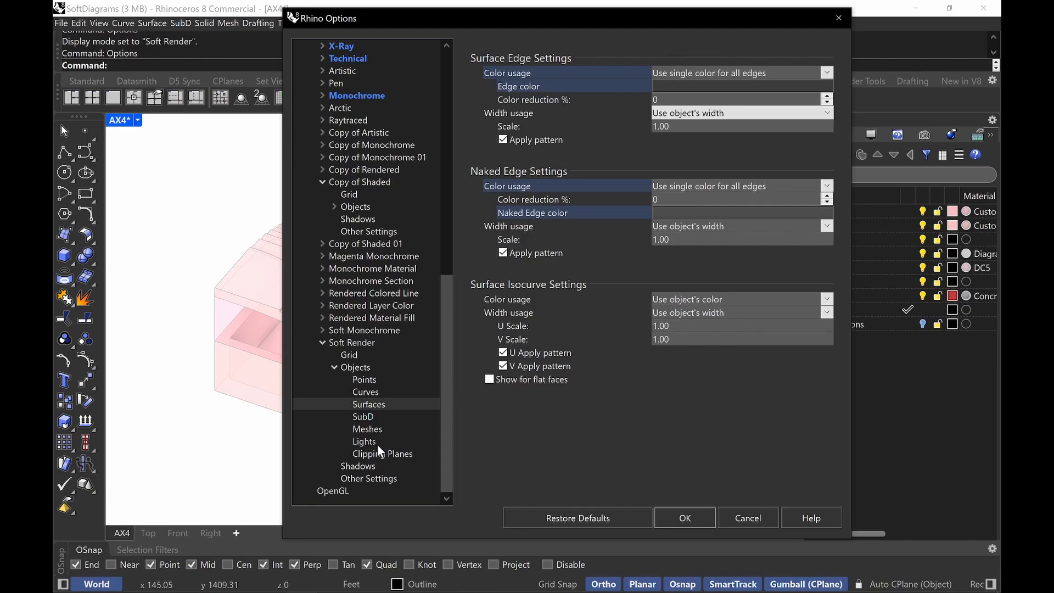
left_click(386, 454)
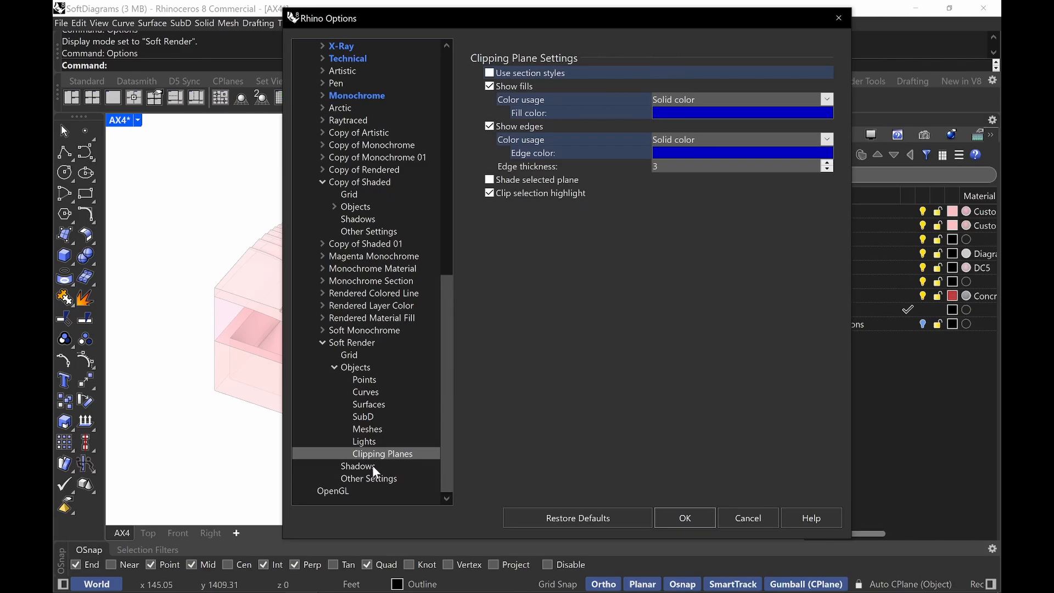
left_click(372, 465)
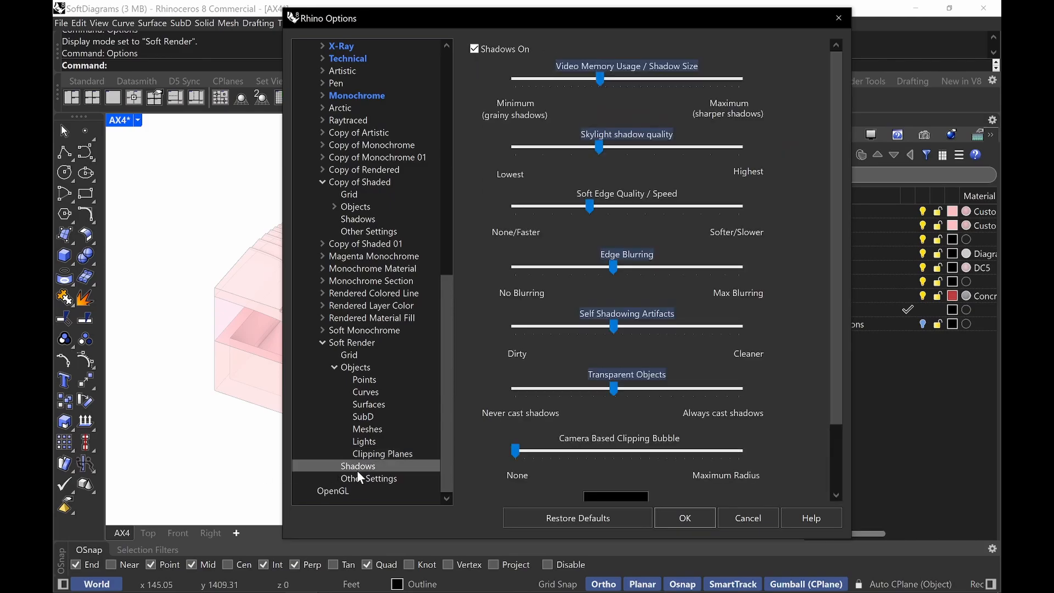
- Examine Soft Render's shadow size, skylight quality, edge blurring, self-shadowing and transparent object settings, plus shadow color and intensity
mouse_move(834, 347)
left_mouse_down()
mouse_move(832, 367)
mouse_move(835, 326)
left_mouse_up()
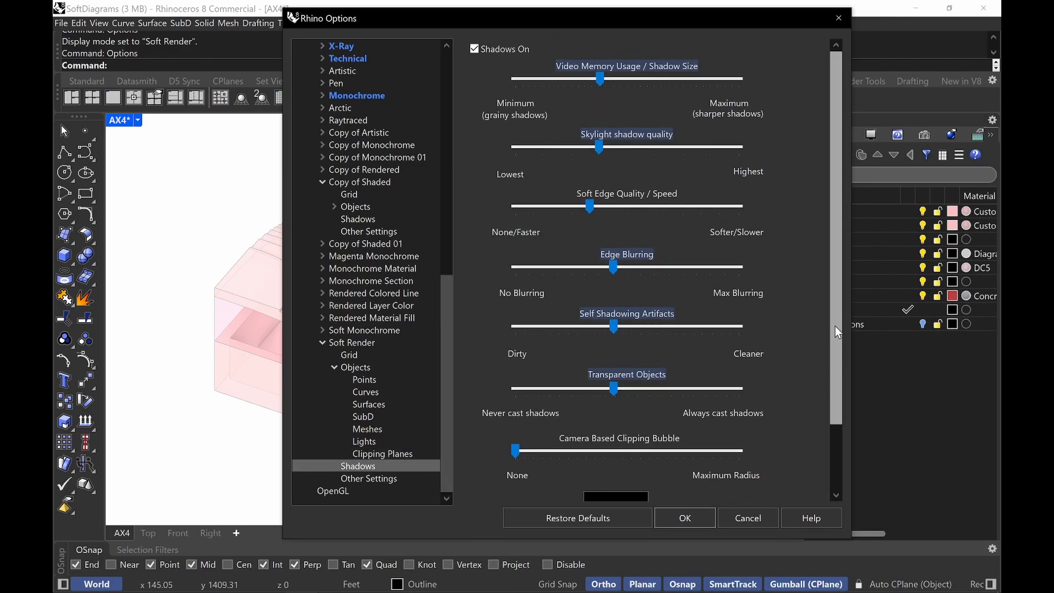
key("ctrl+alt+g")
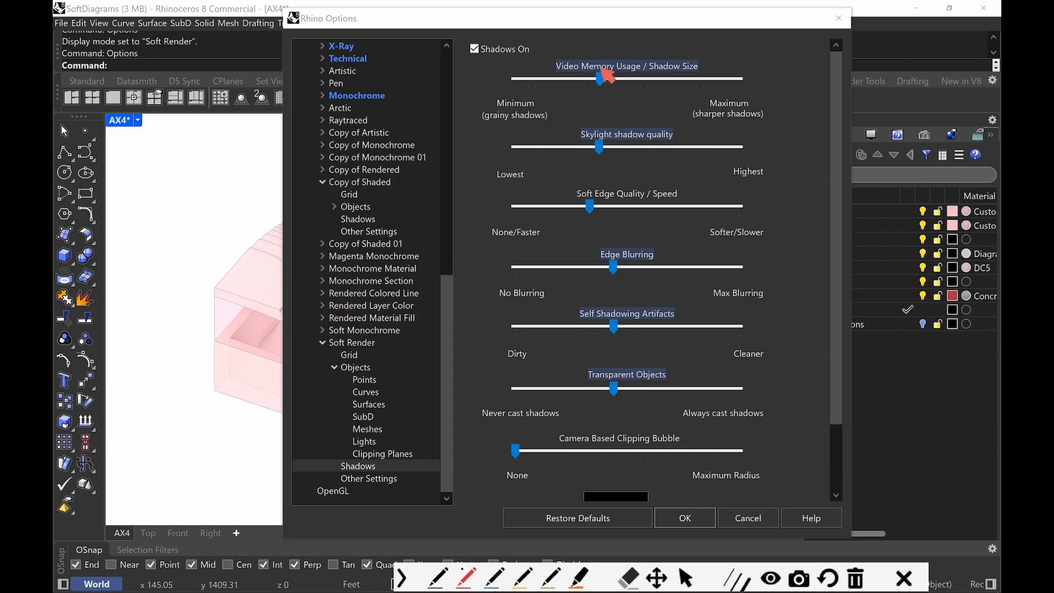
mouse_move(615, 66)
left_mouse_down()
mouse_move(578, 77)
mouse_move(589, 387)
mouse_move(634, 373)
mouse_move(611, 46)
left_mouse_up()
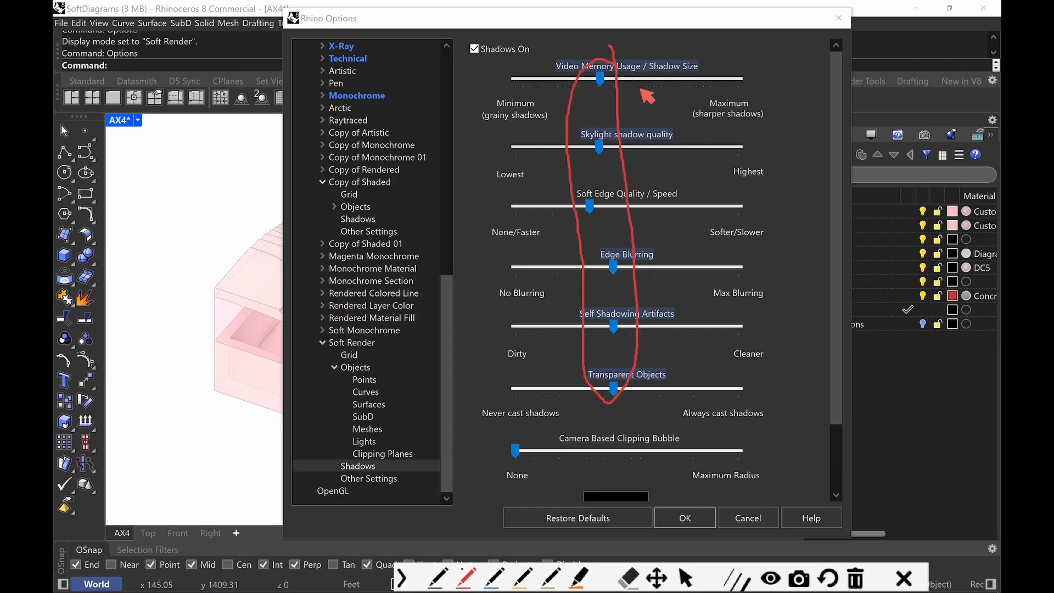
mouse_move(594, 267)
left_mouse_down()
mouse_move(530, 268)
mouse_move(509, 252)
left_mouse_up()
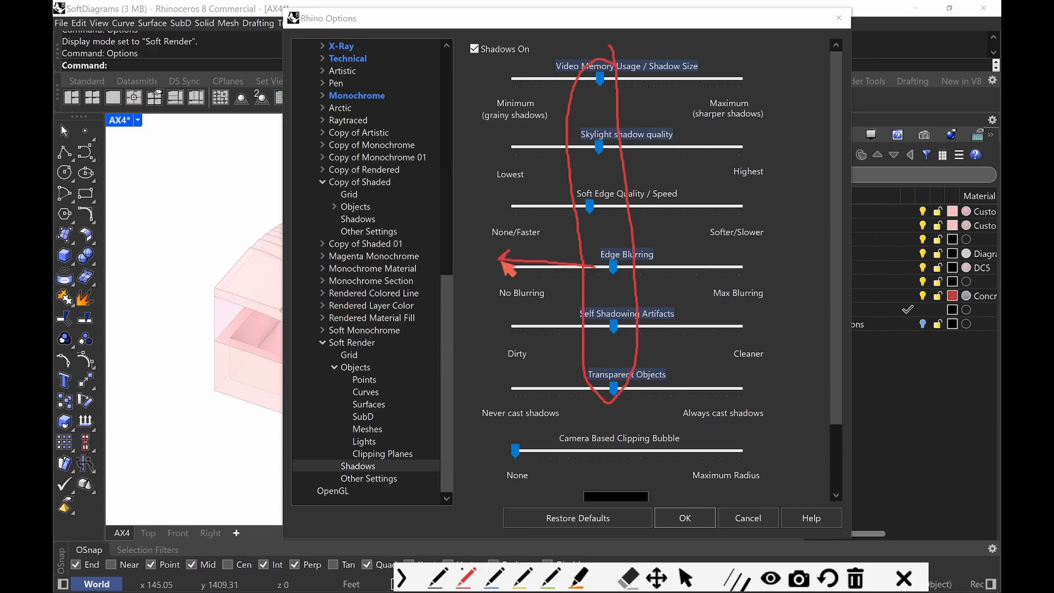
mouse_move(611, 47)
left_mouse_down()
mouse_move(584, 65)
mouse_move(568, 324)
mouse_move(636, 411)
mouse_move(631, 214)
mouse_move(593, 81)
left_mouse_up()
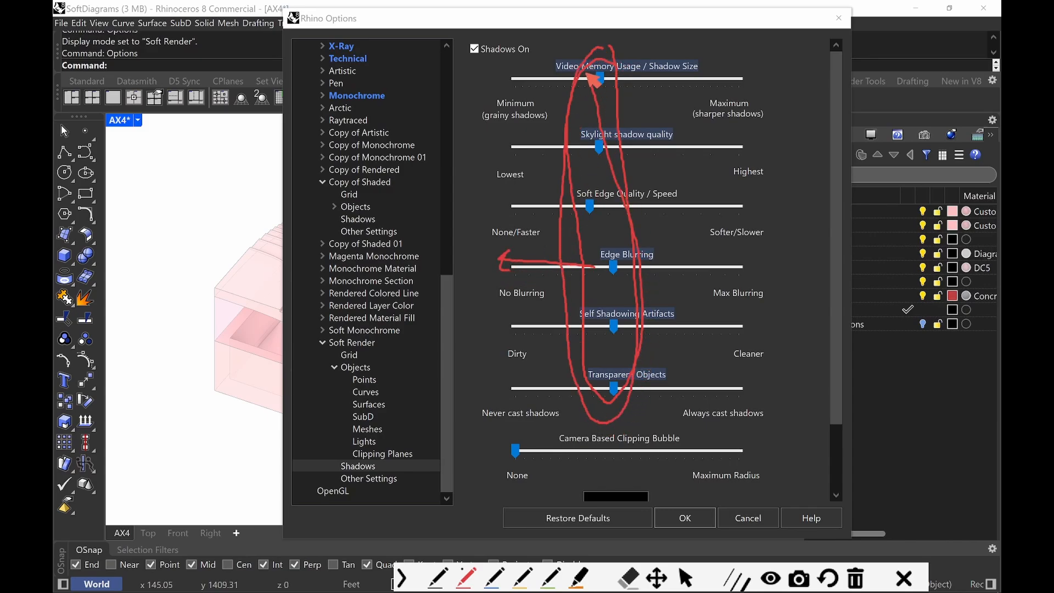
key("Escape")
left_click_drag(834, 308, 832, 392)
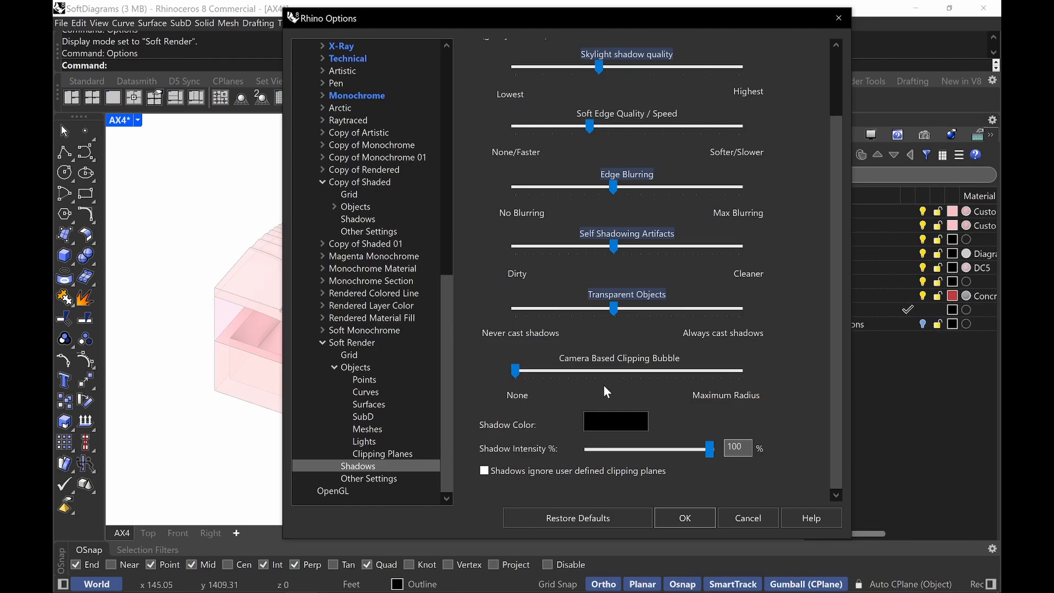
- Accept the Soft Render display settings and inspect the shading on the diagram models
left_click_drag(838, 337, 831, 249)
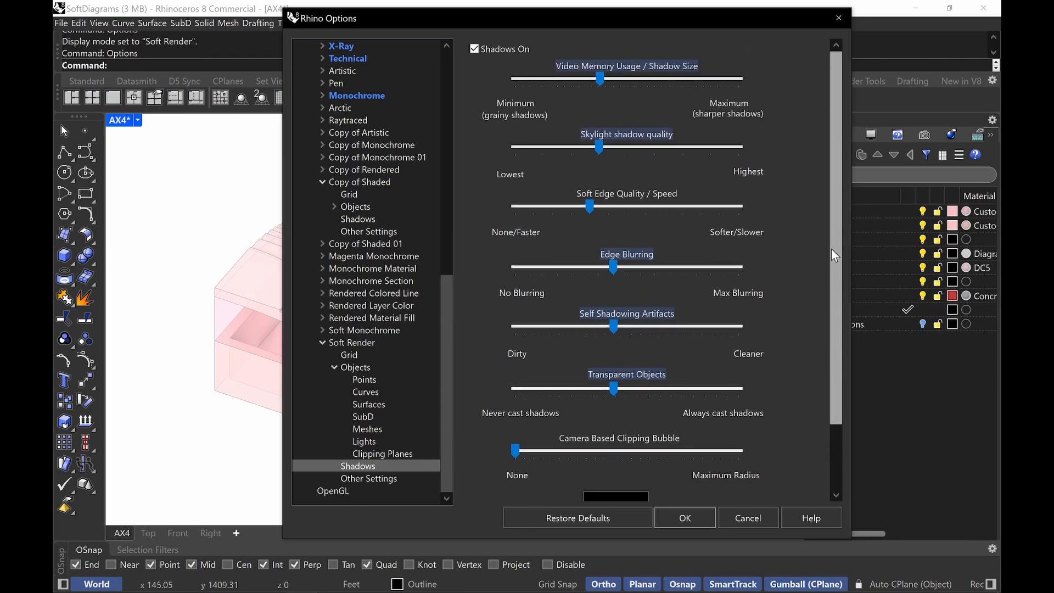
left_click(678, 526)
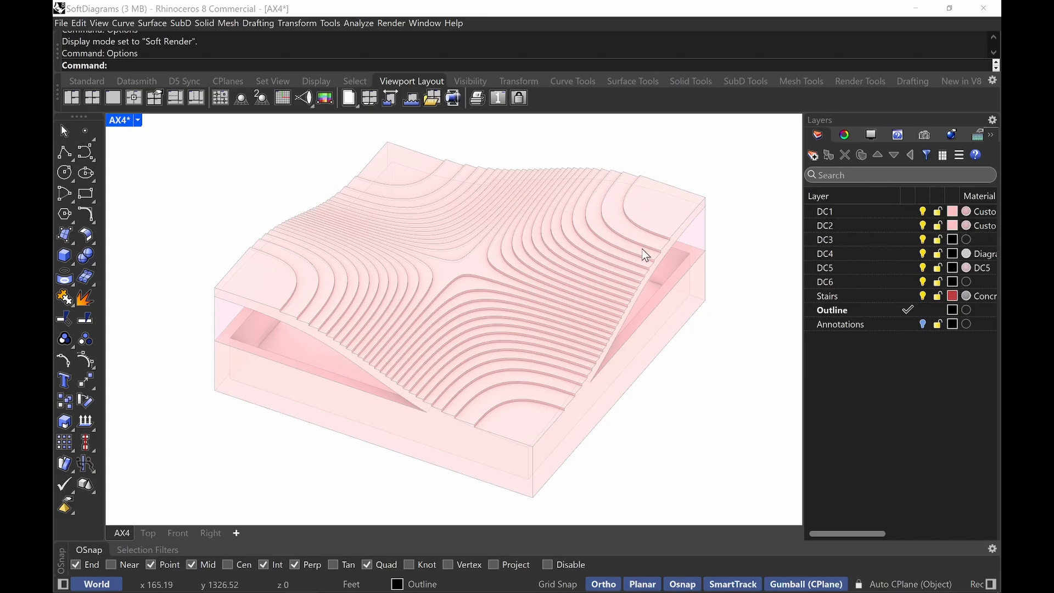
scroll(561, 279, "down", 3)
right_click_drag(484, 265, 678, 351)
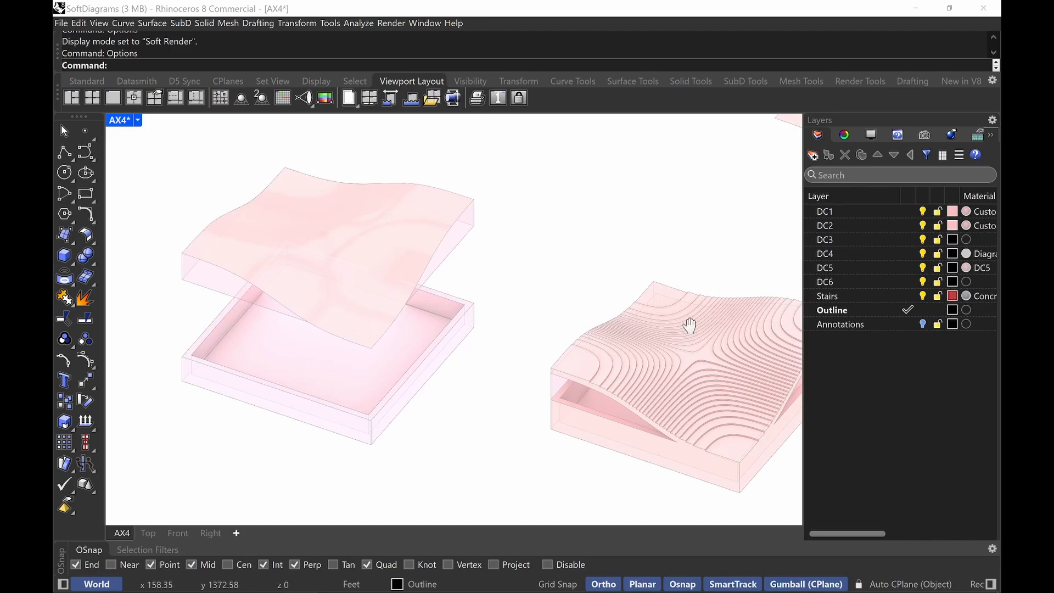
scroll(642, 354, "up", 4)
right_click_drag(642, 346, 579, 329)
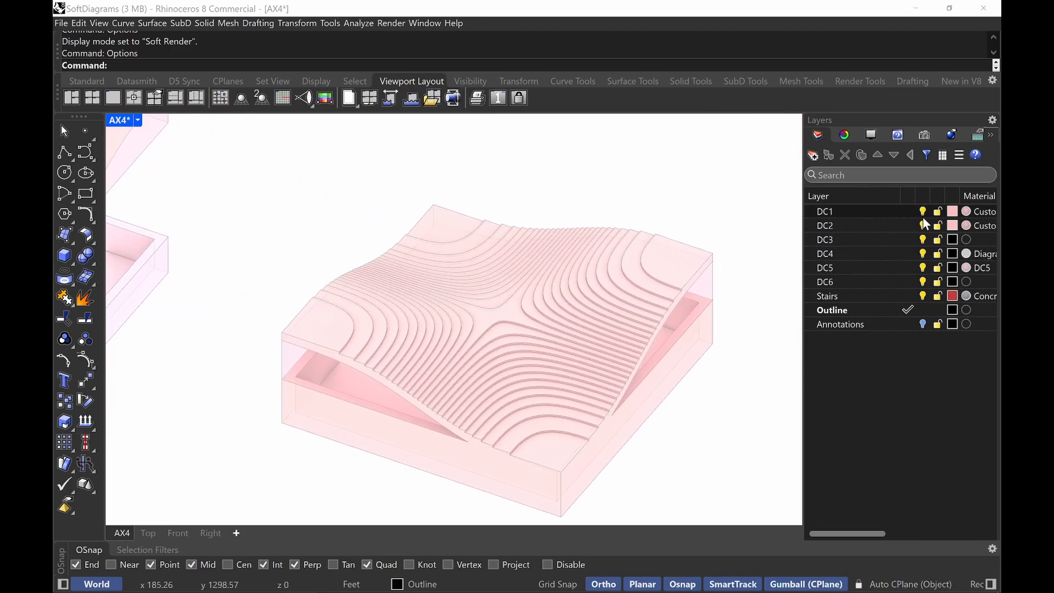
- Open the DC1 layer's Custom material and review the material types available for creating a new material
left_click(967, 216)
left_click(966, 212)
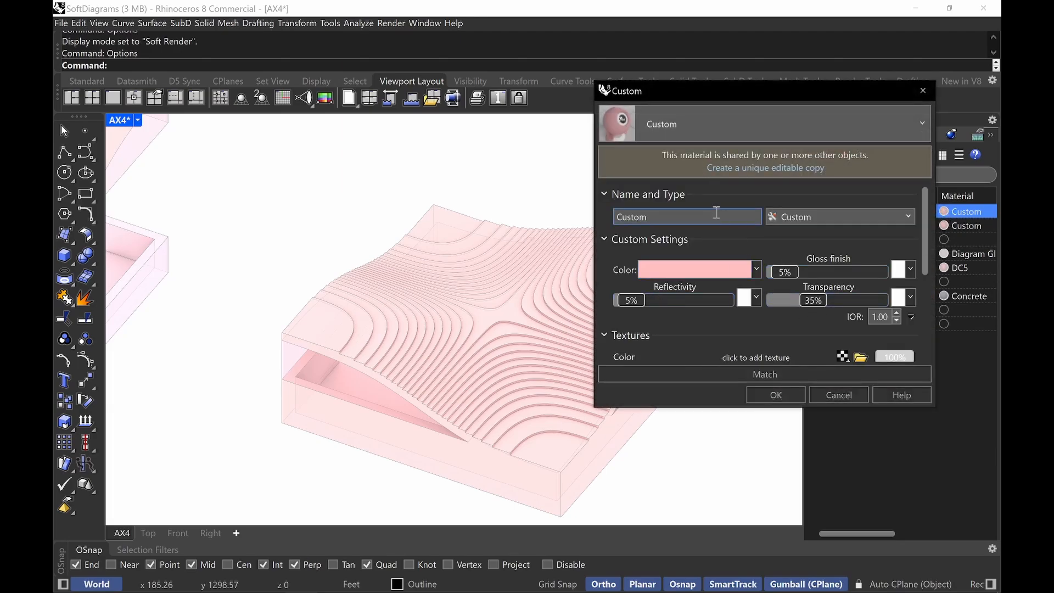
left_click(768, 130)
left_click(609, 174)
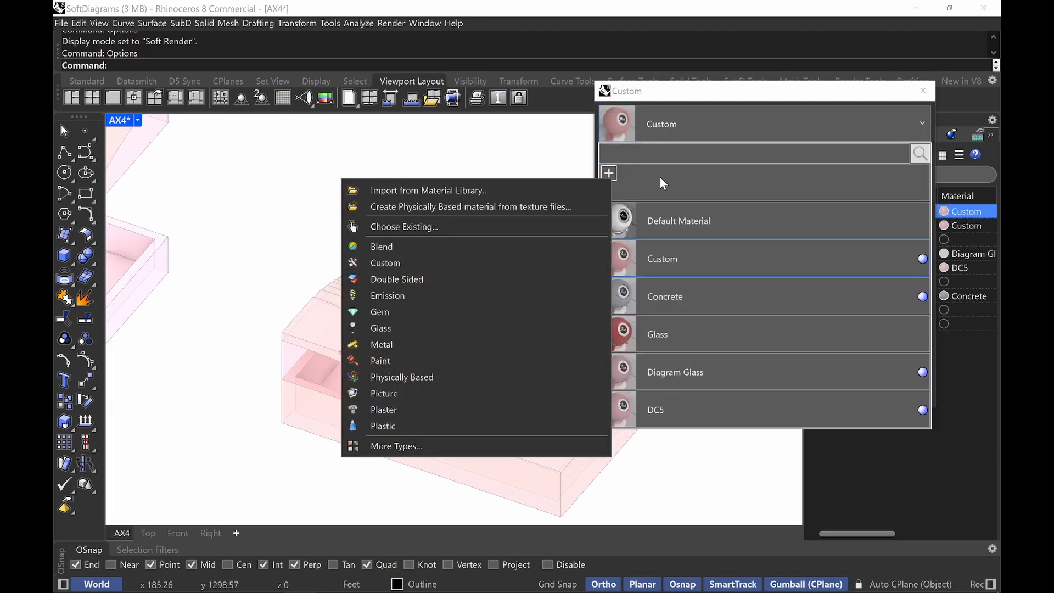
left_click(489, 262)
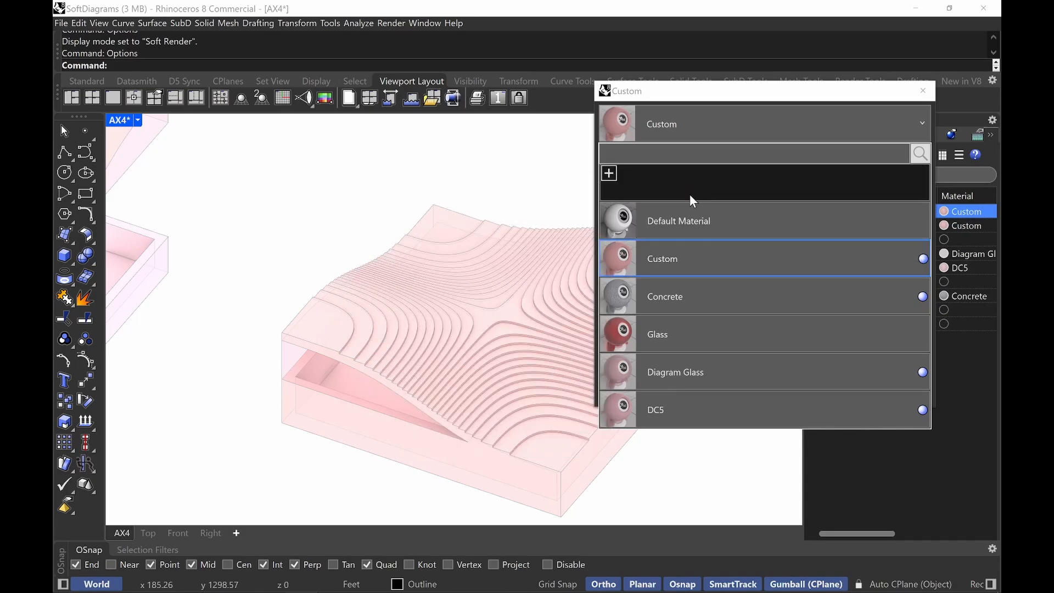
left_click(917, 119)
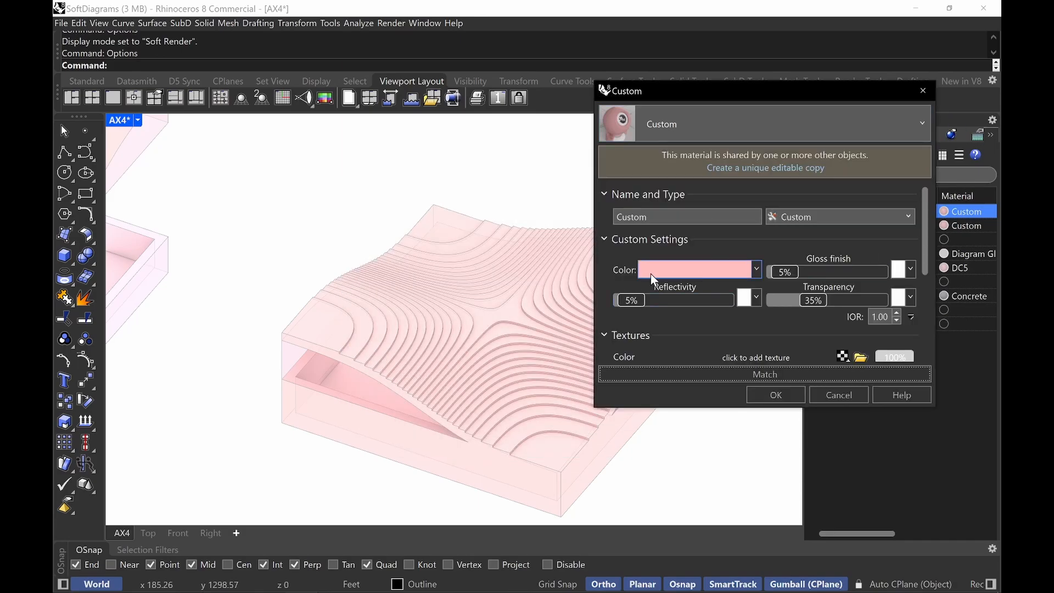
- Examine the color of DC1's Custom material and browse the color list down to the pink shades
left_click(695, 272)
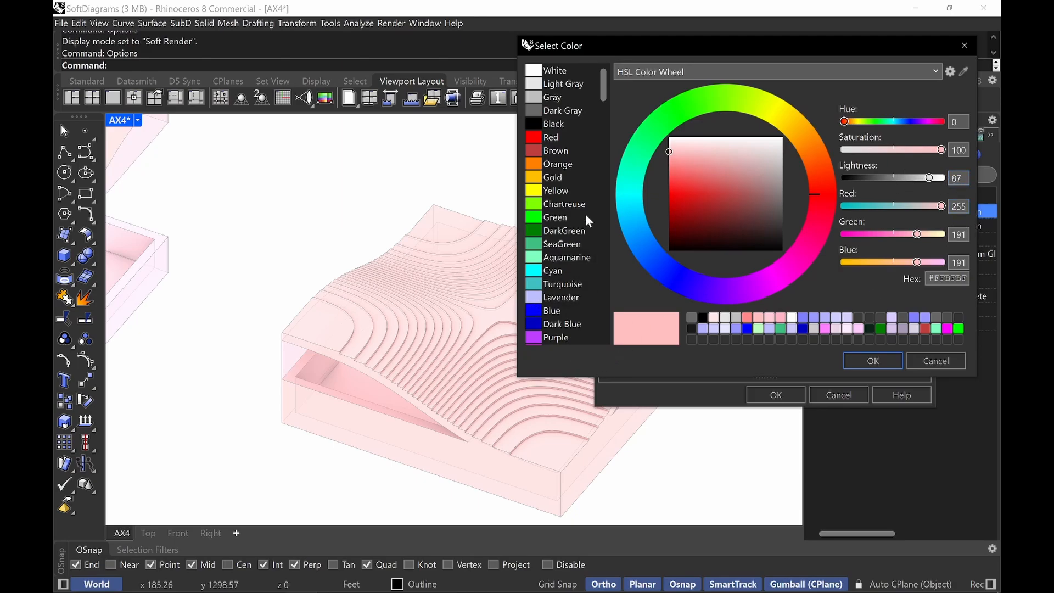
left_click_drag(602, 92, 591, 212)
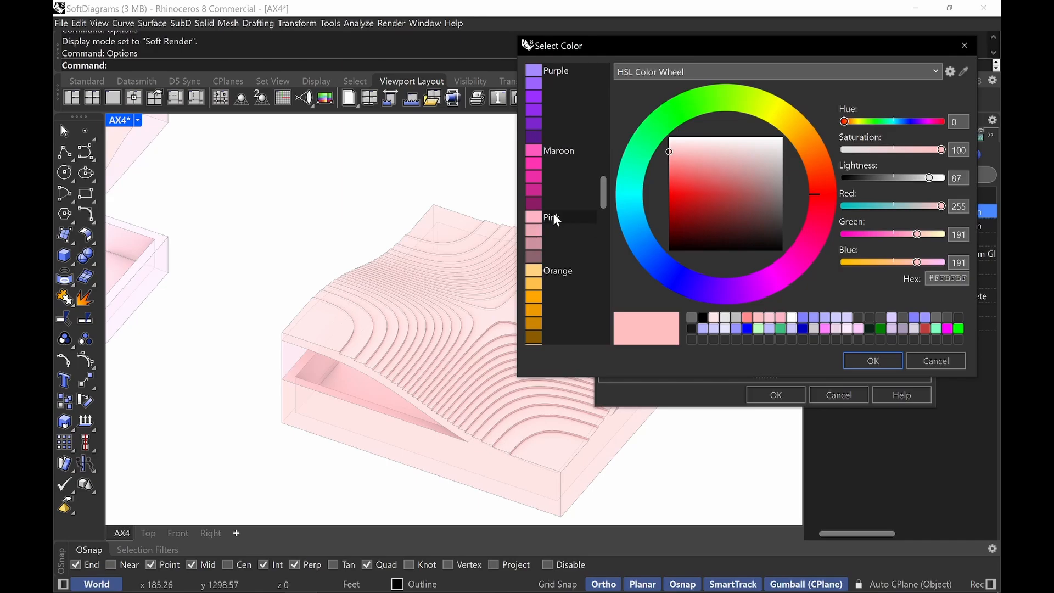
left_click(880, 363)
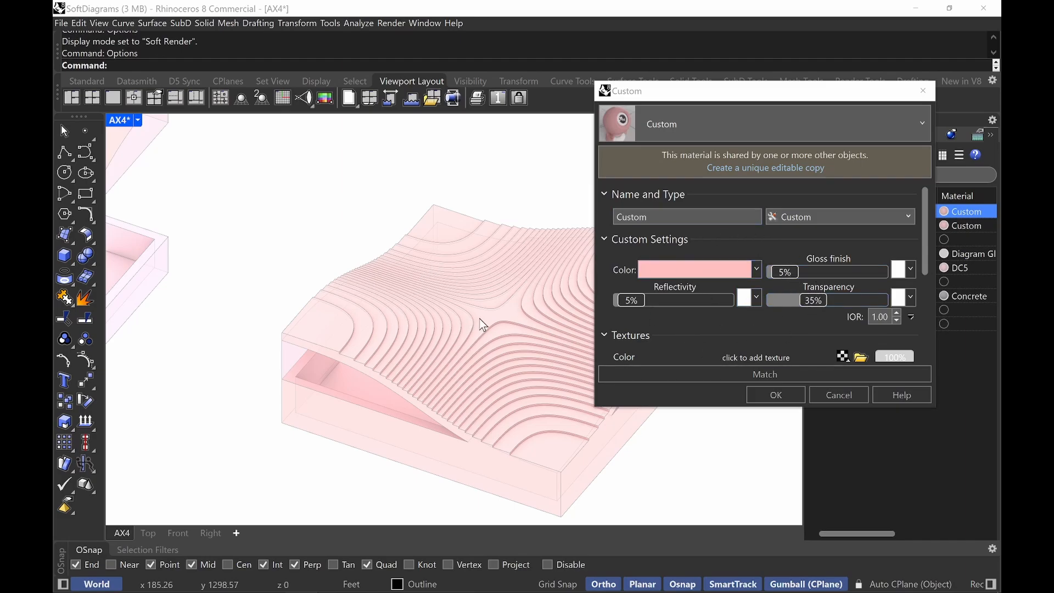
- Try duplicating the Custom material and renaming the copy to Custom 5
left_click(864, 123)
right_click(715, 274)
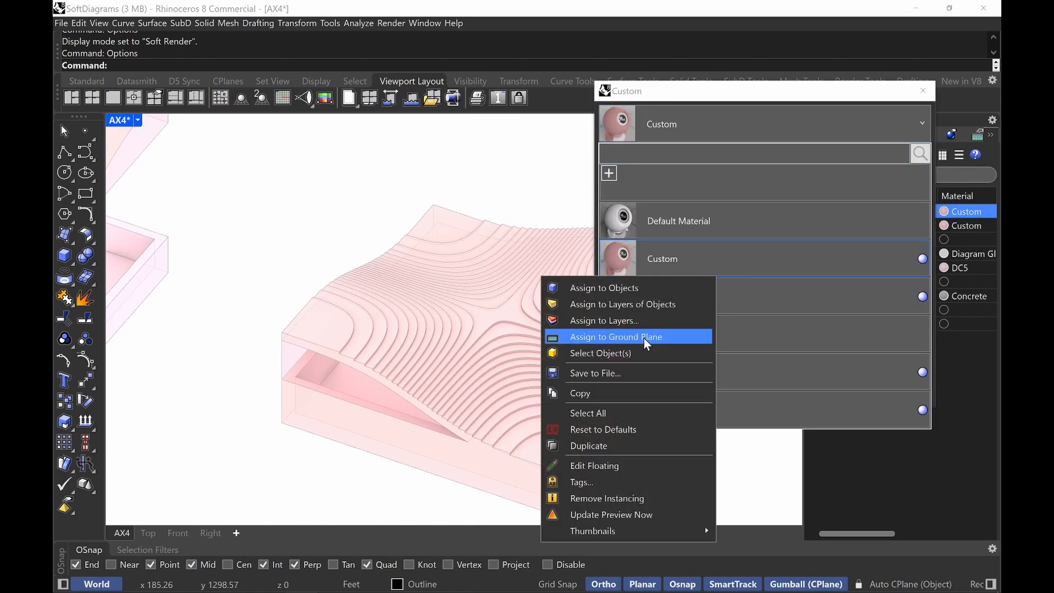
left_click(612, 443)
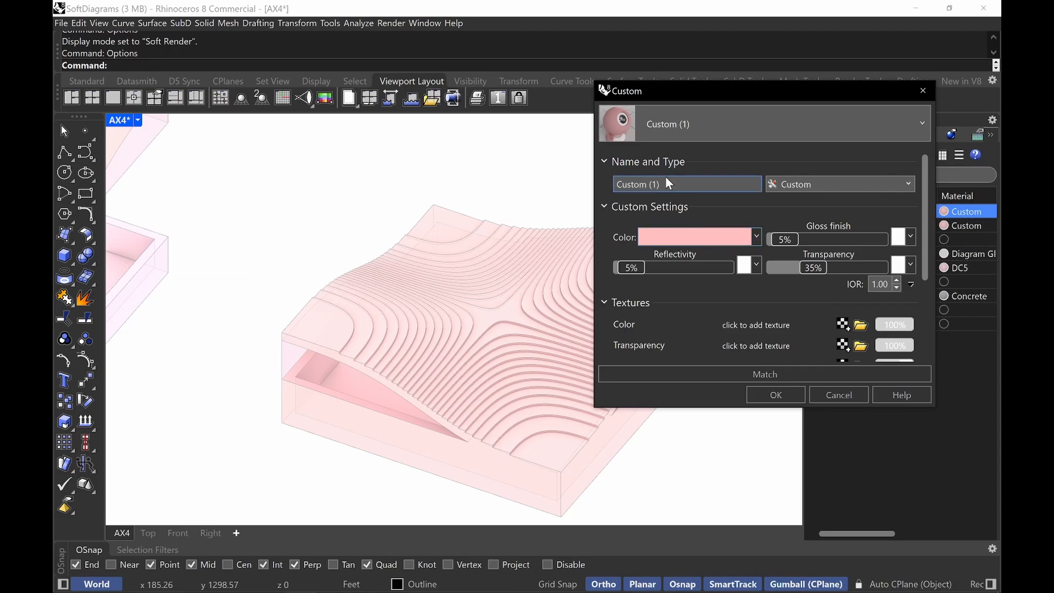
left_click(683, 184)
key("BackSpace")
key("BackSpace")
key("BackSpace")
type("5")
- Try setting the duplicated material's color to Brown, and cancel the material change
left_click(666, 239)
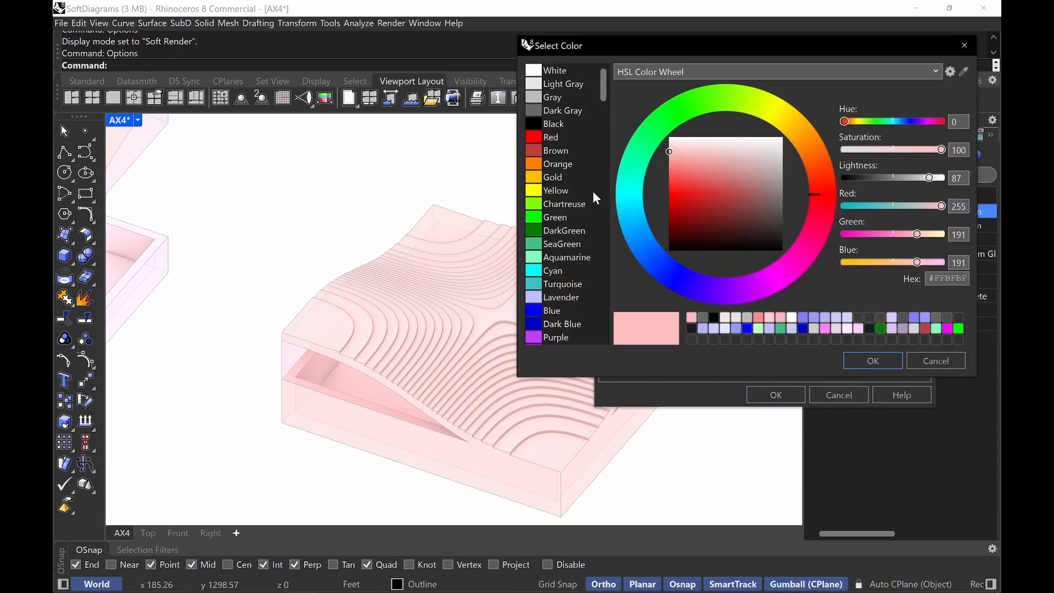
left_click(552, 150)
left_click(891, 367)
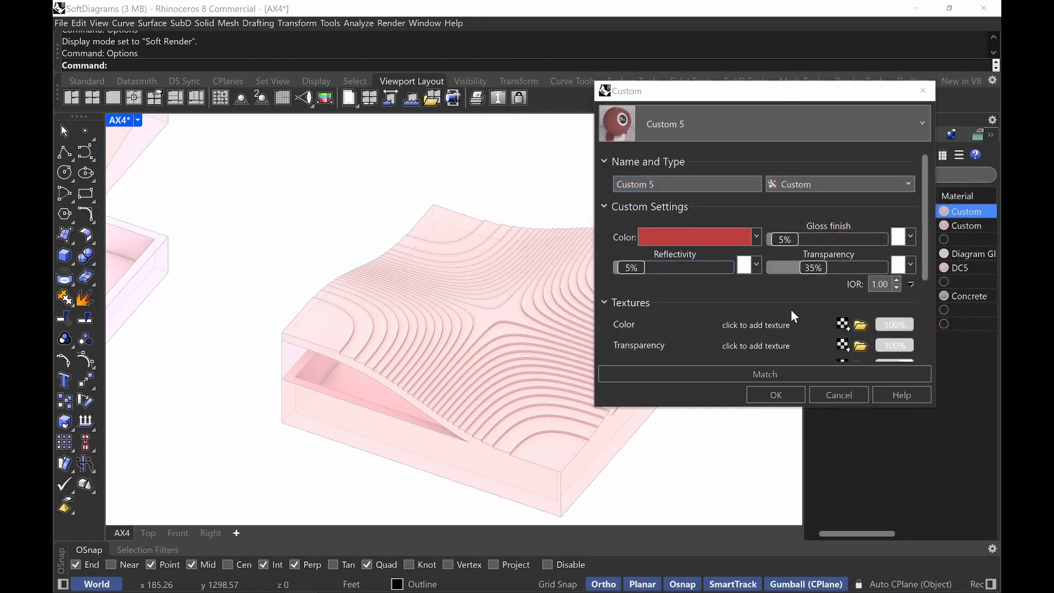
left_click(845, 392)
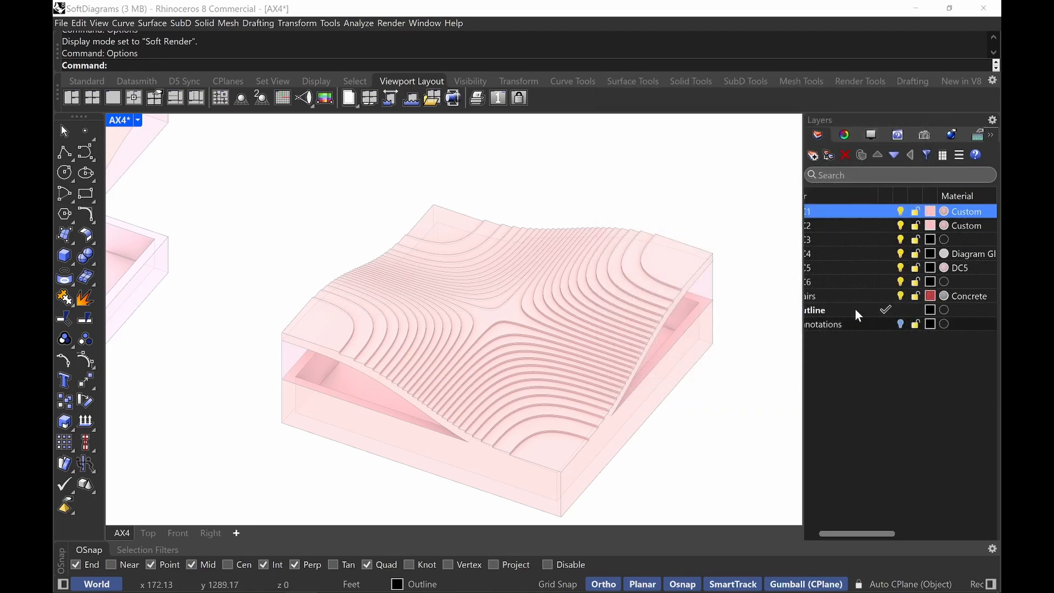
- Inspect the exploded and contoured models' edges and set the Print Display state to Off for the model viewports
right_click_drag(300, 264, 536, 322)
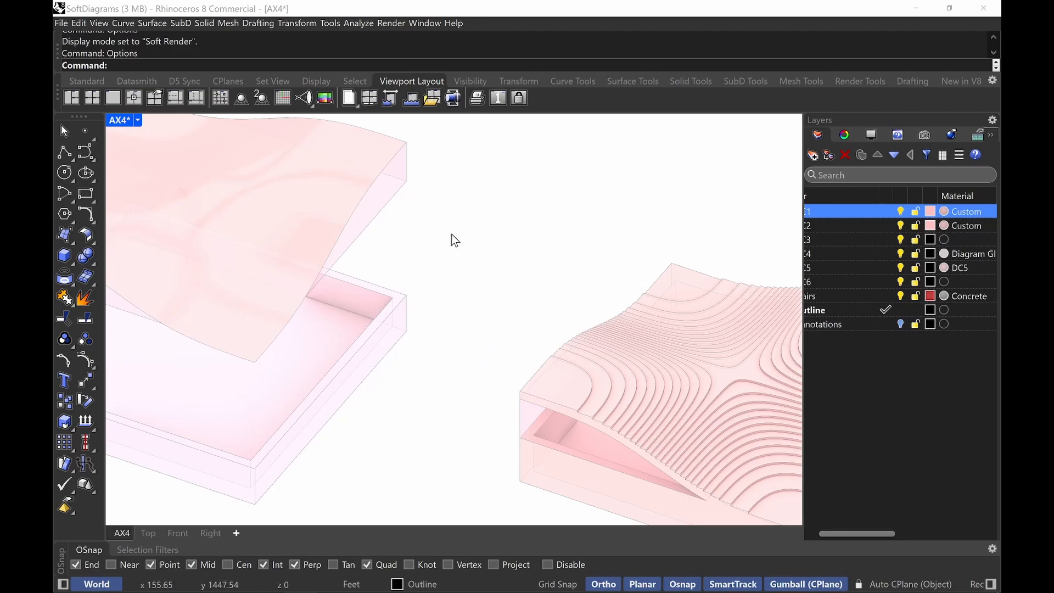
right_click_drag(454, 240, 603, 318, "shift")
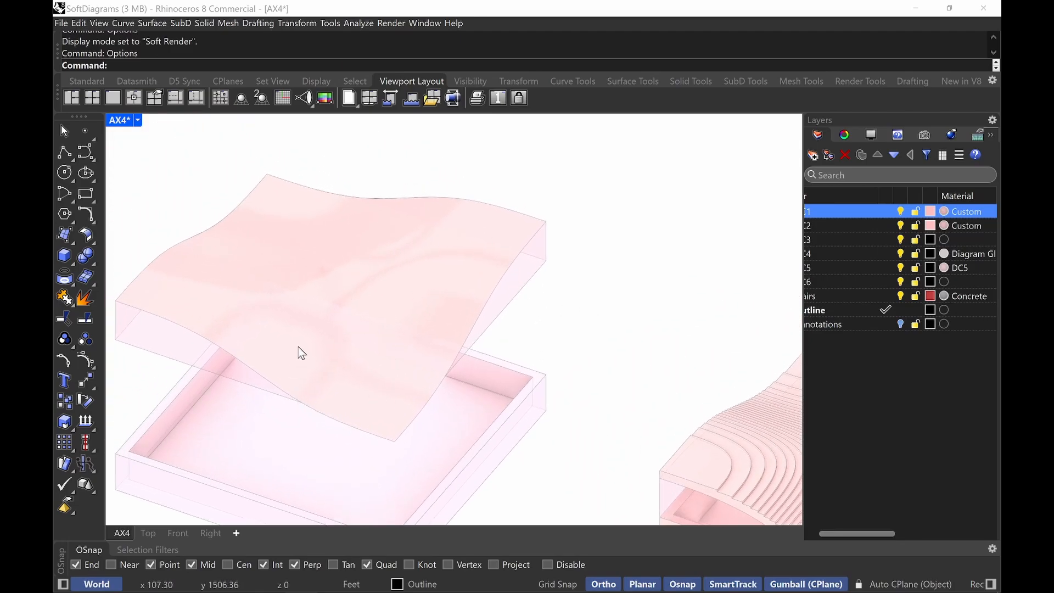
right_click_drag(567, 348, 503, 339, "shift")
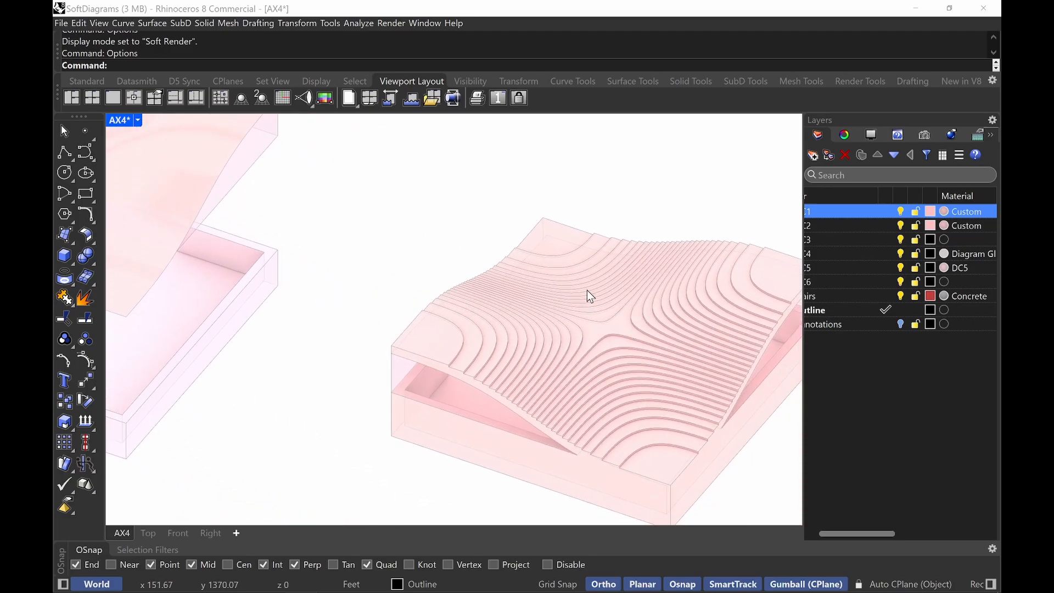
right_click_drag(628, 336, 535, 317, "shift")
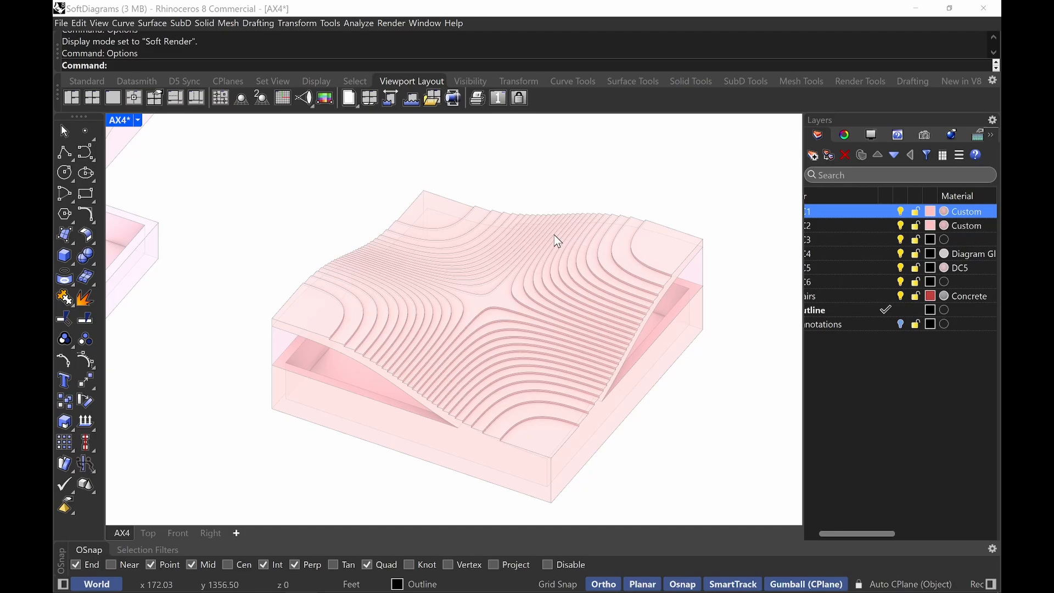
type("Print")
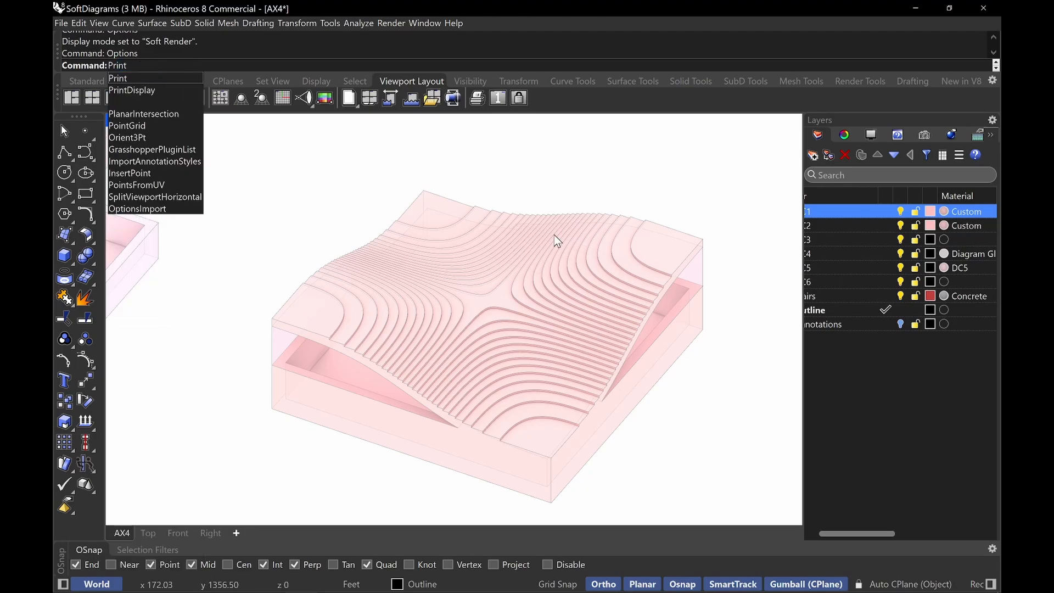
key("Down")
key("Return")
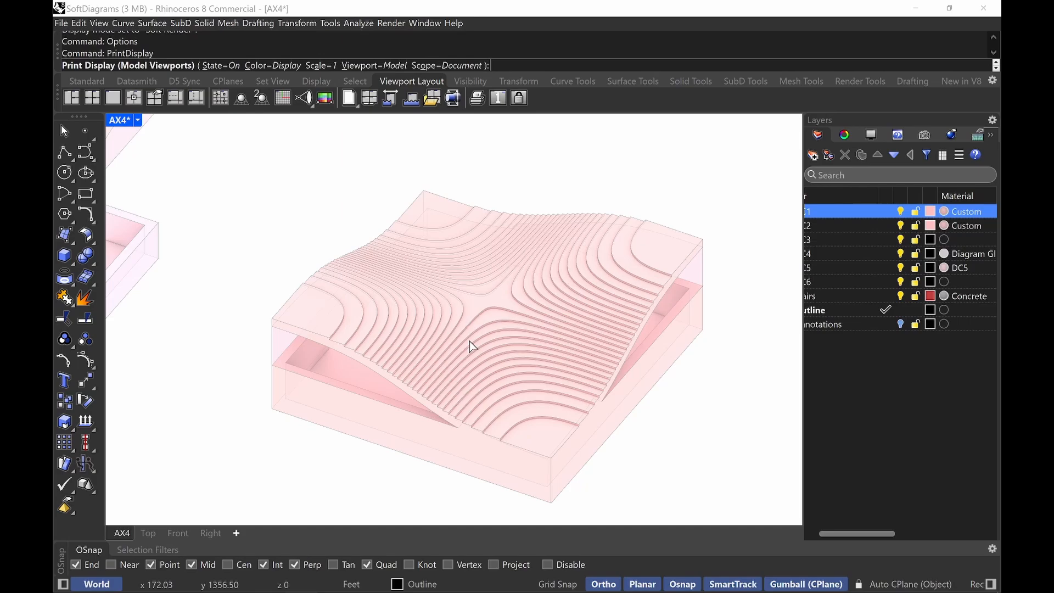
left_click(214, 67)
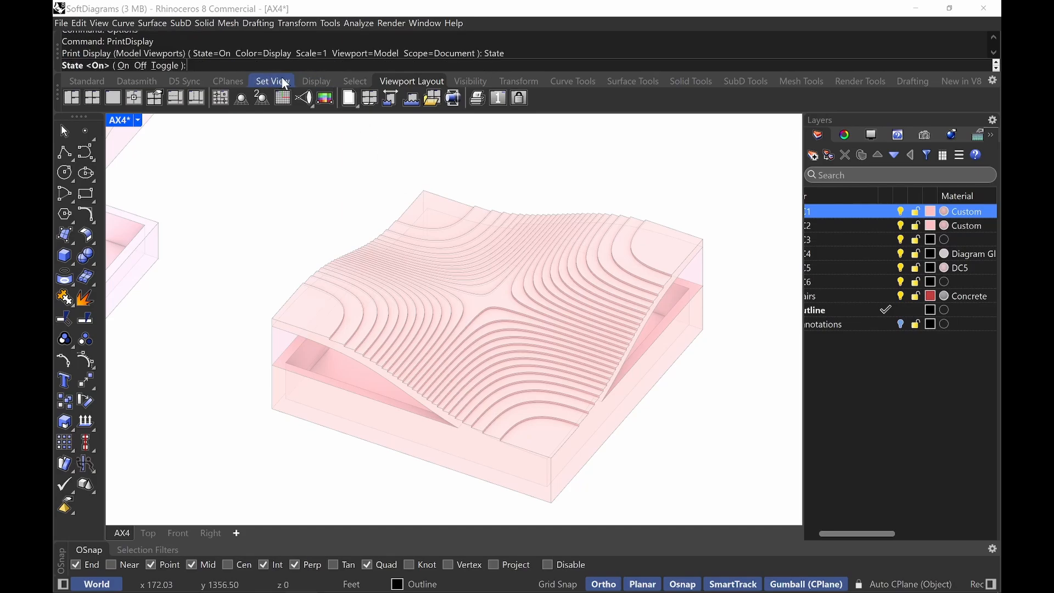
left_click(141, 67)
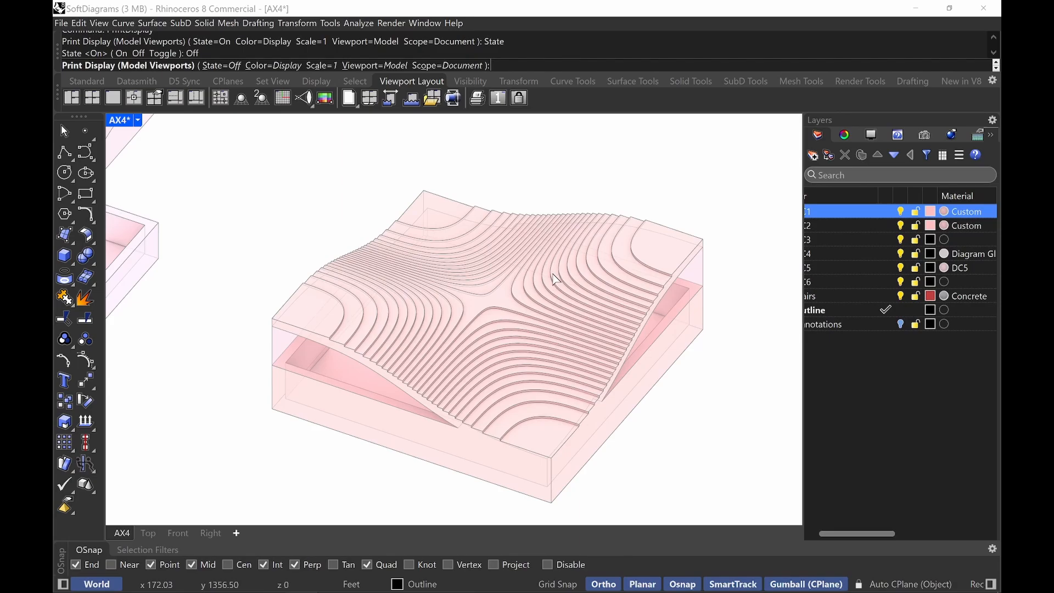
- Turn the Print Display state back On for the model viewports and keep its color set to Display
left_click(215, 66)
left_click(117, 67)
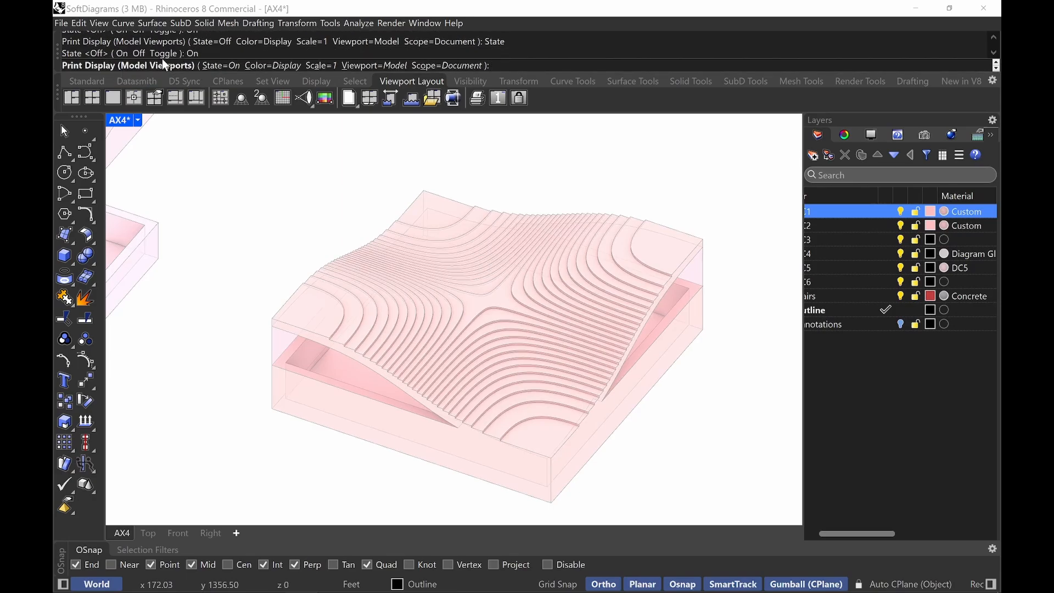
left_click(274, 66)
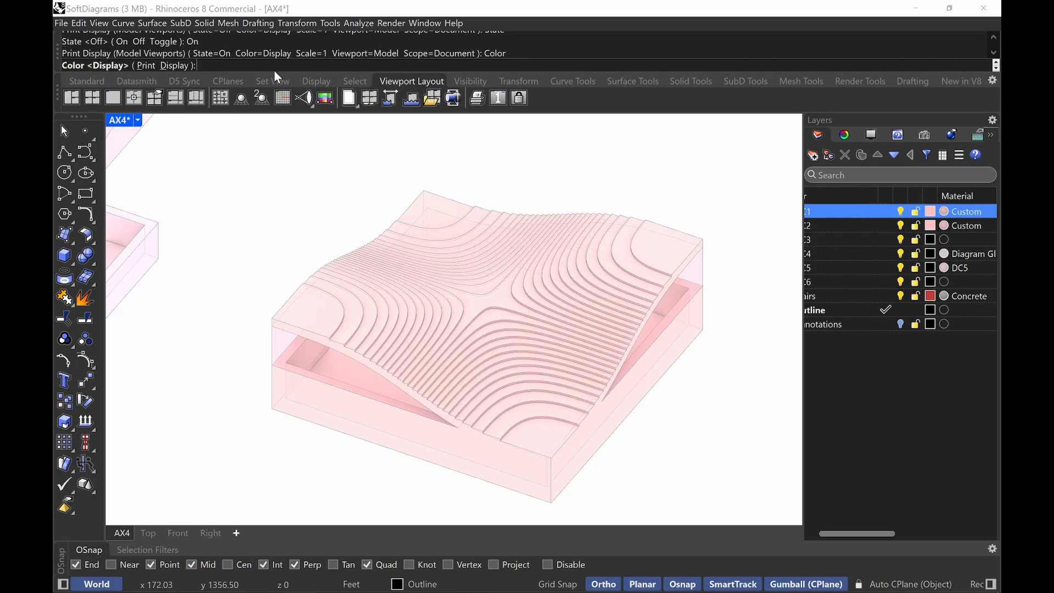
left_click(171, 65)
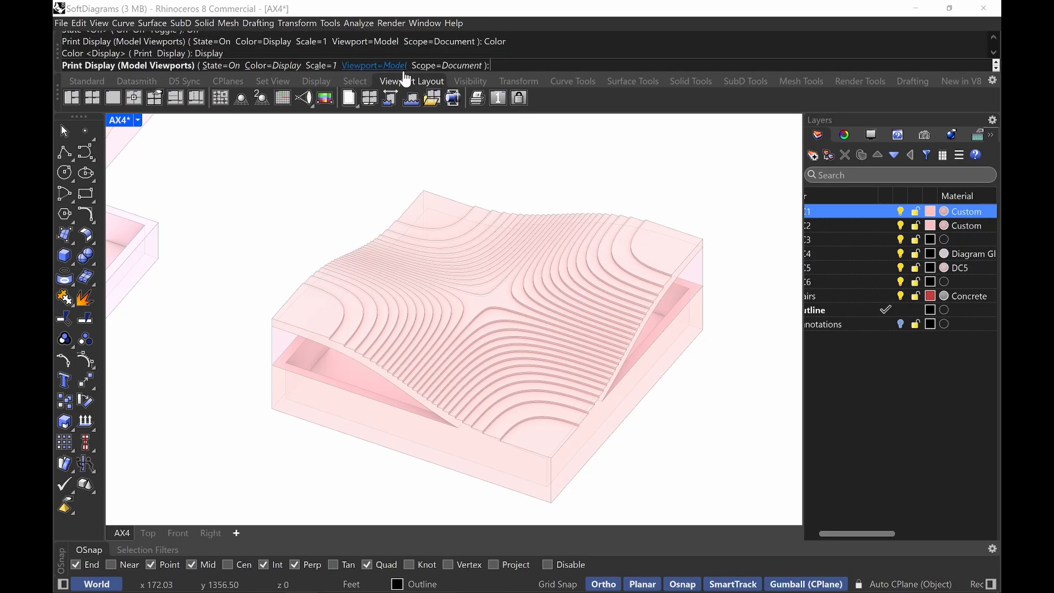
key("Return")
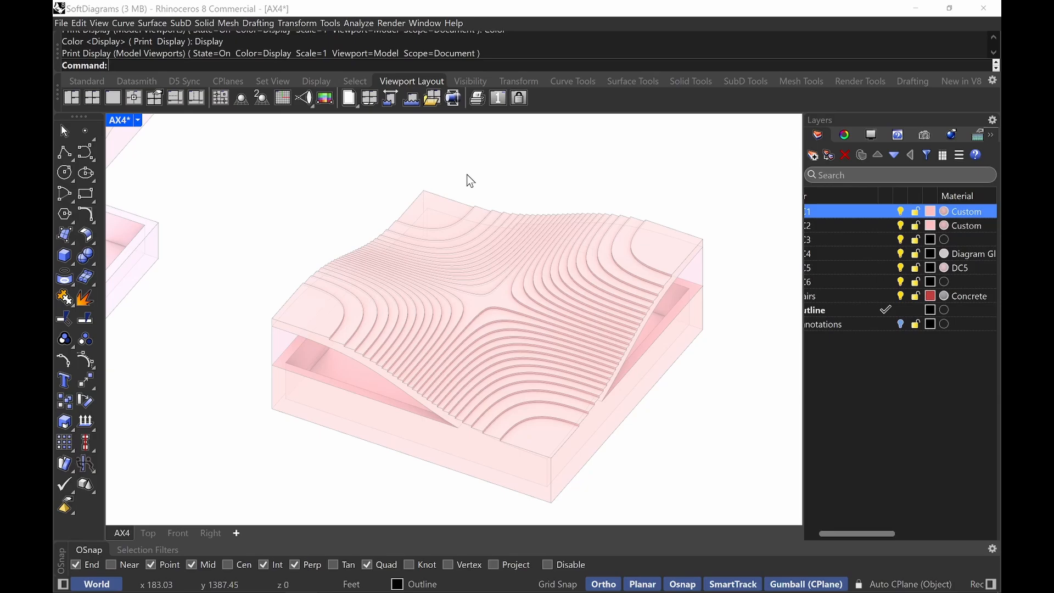
- Set the Outline layer's print width to 0.35 mm
left_click_drag(866, 543, 833, 535)
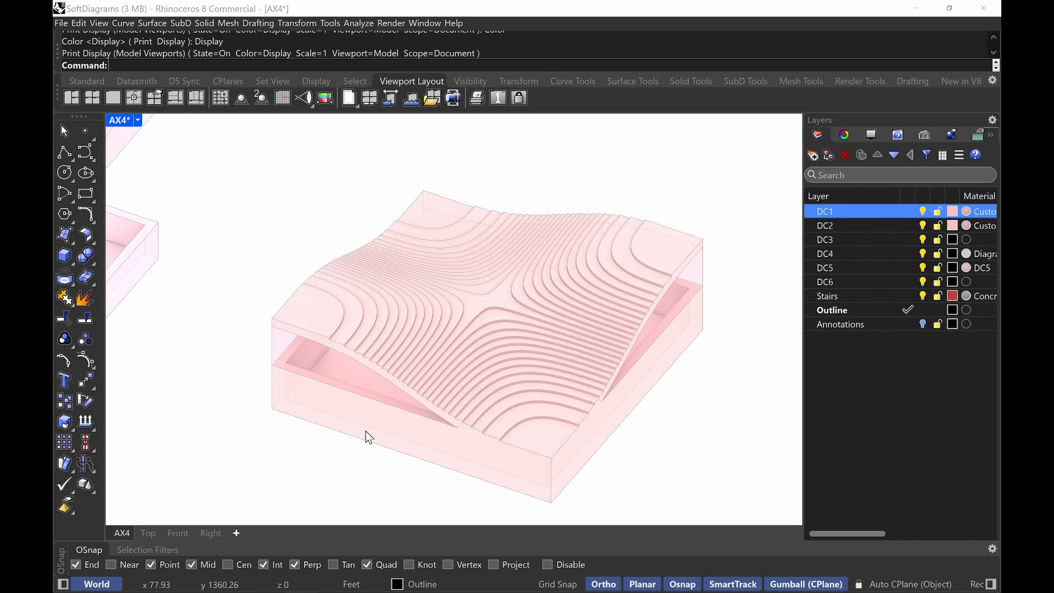
left_click(833, 312)
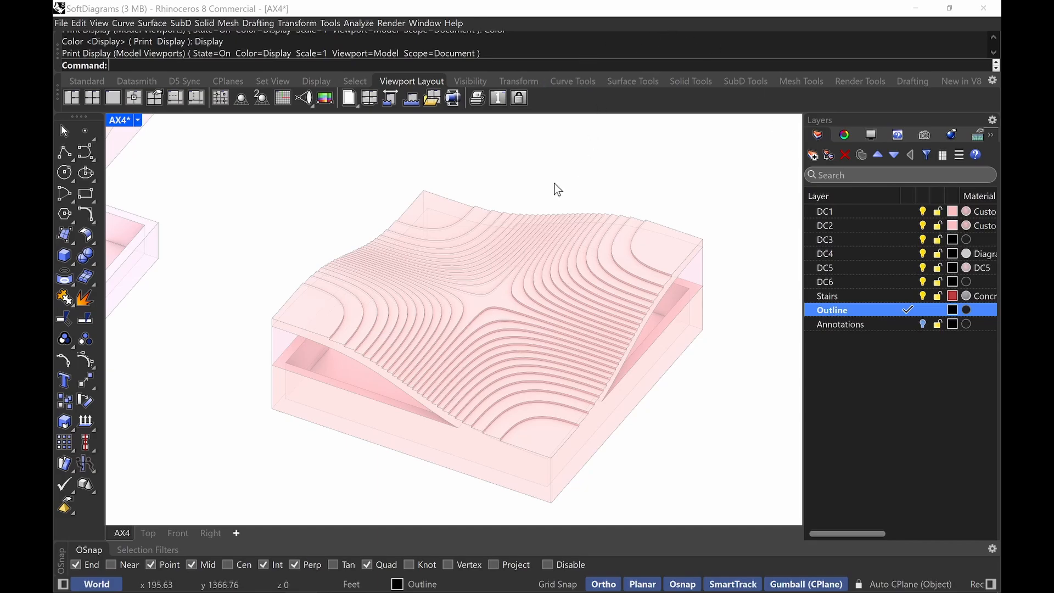
key("ctrl+alt+g")
mouse_move(265, 415)
left_mouse_down()
mouse_move(271, 314)
mouse_move(431, 192)
mouse_move(735, 251)
mouse_move(628, 430)
mouse_move(435, 477)
mouse_move(271, 433)
left_mouse_up()
key("ctrl+alt+g")
left_click_drag(848, 535, 930, 532)
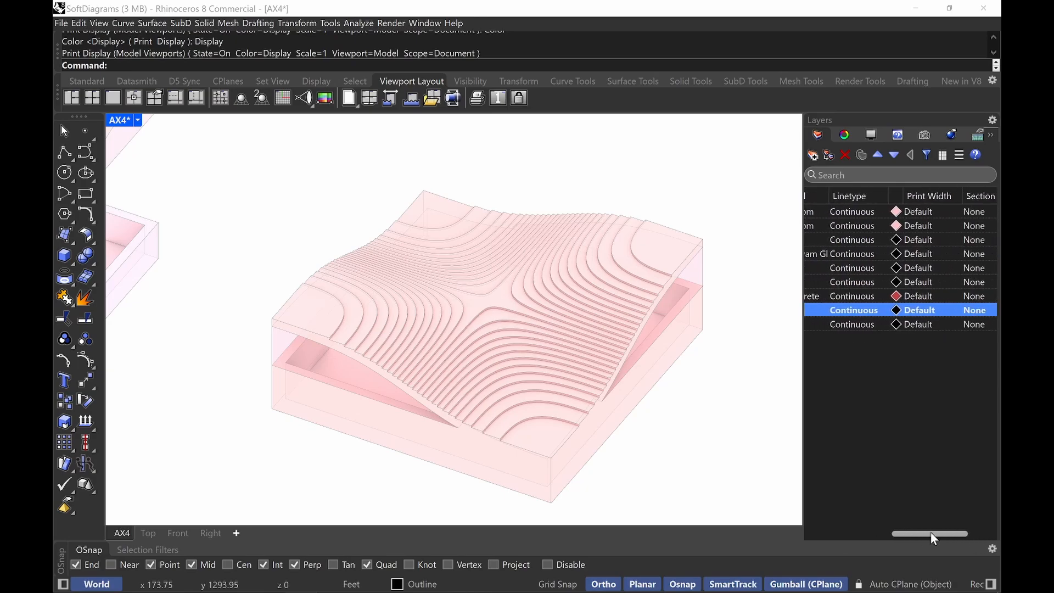
left_click(927, 311)
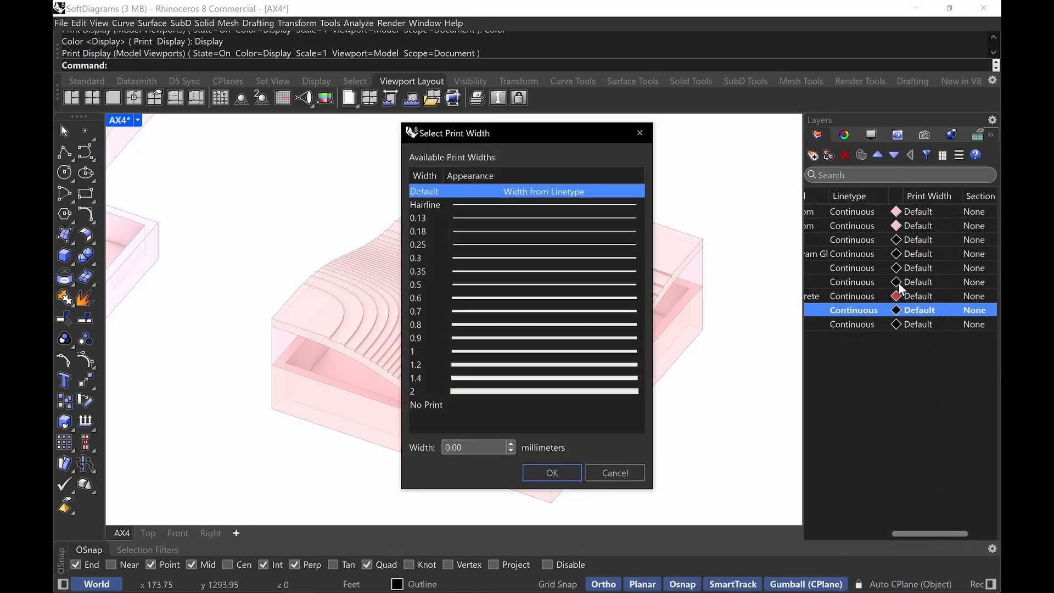
left_click(490, 272)
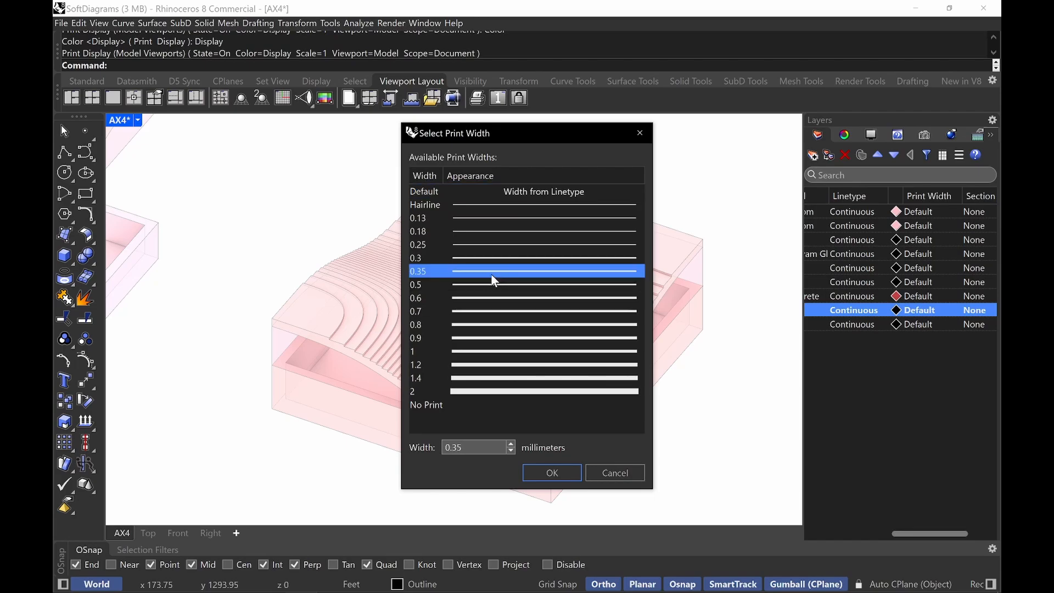
left_click(550, 472)
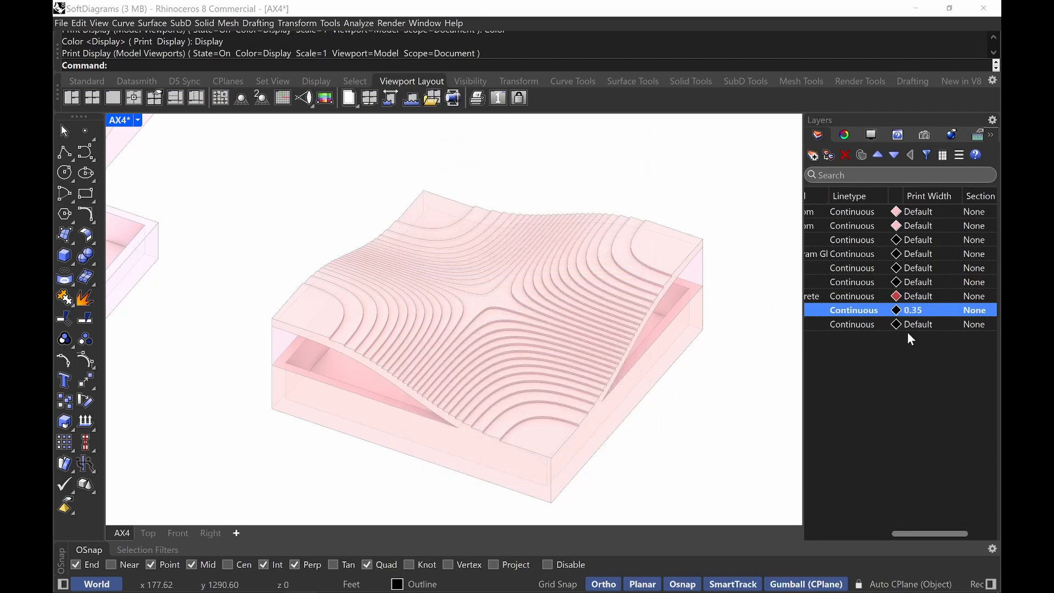
left_click_drag(933, 532, 807, 506)
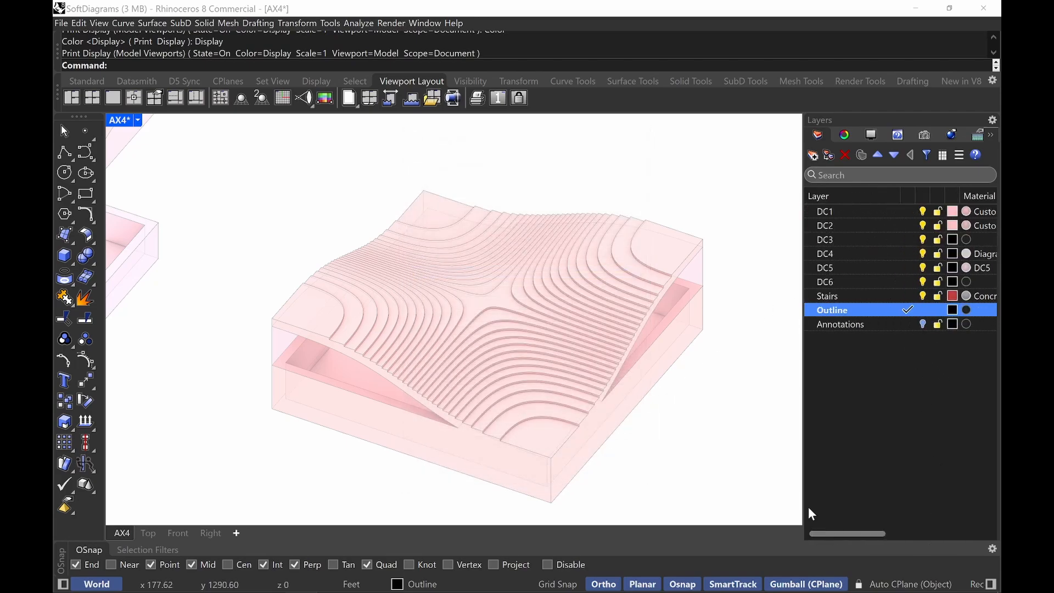
- Delete the existing outline curve around the contoured model
left_click(670, 378)
left_click(660, 393)
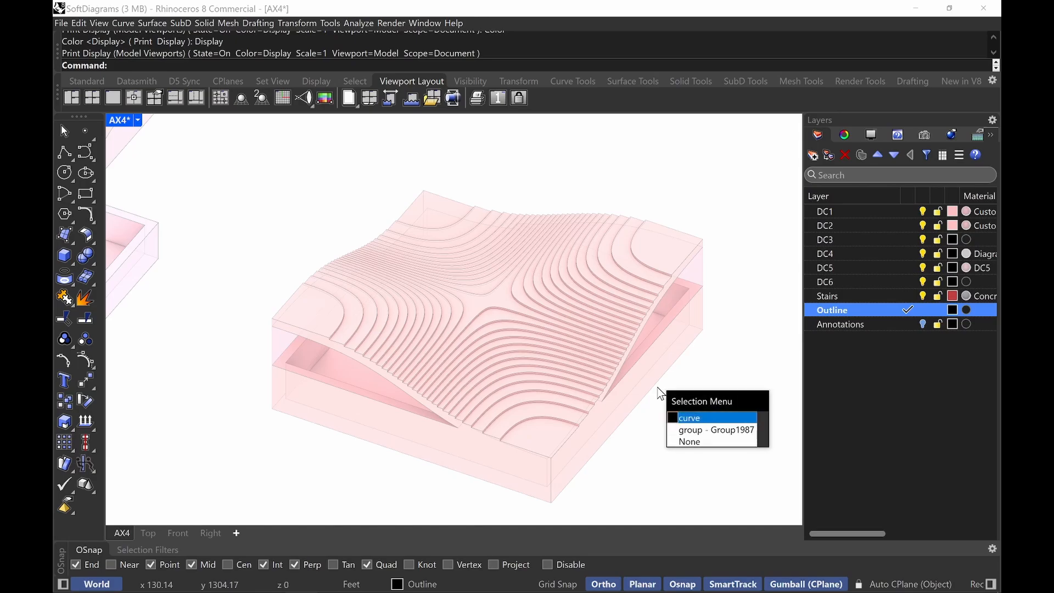
key("Return")
key("Delete")
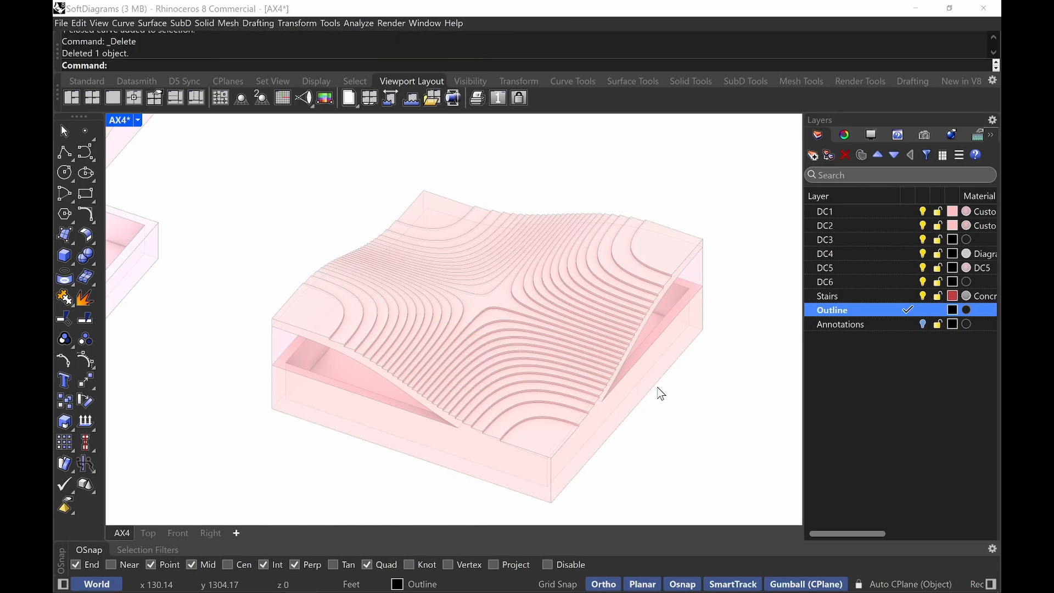
- Generate a MeshOutline of the whole contoured model in the current view and inspect the curve from another angle
type("MeshOutline")
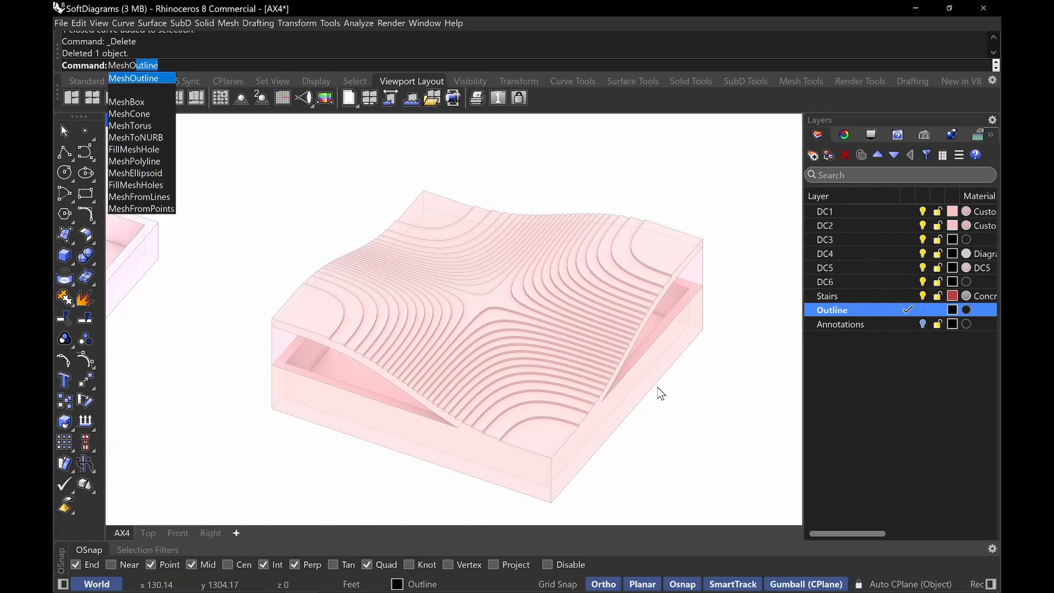
key("Return")
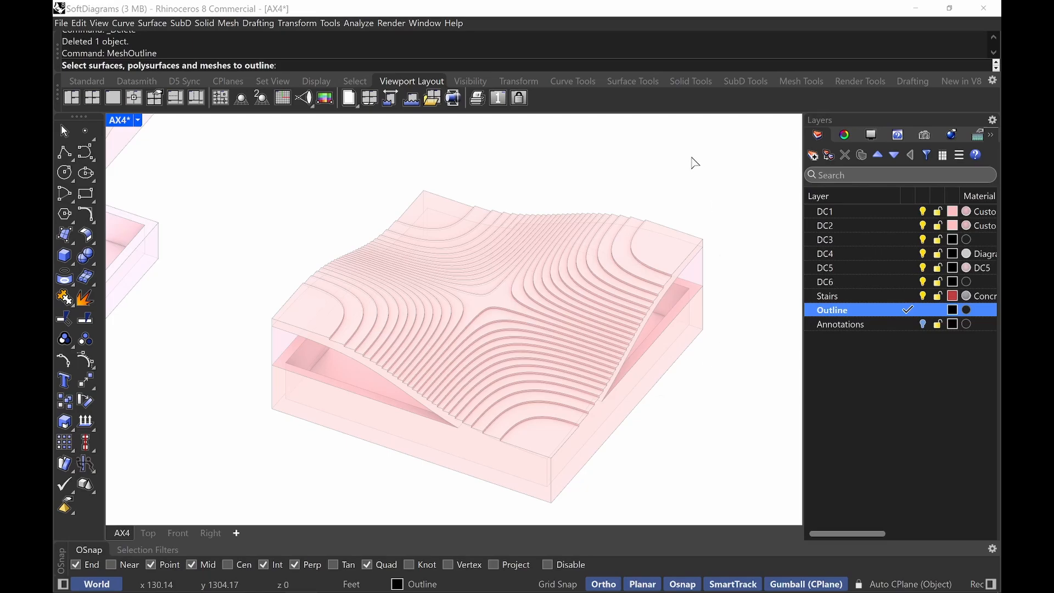
left_click_drag(762, 146, 254, 518)
key("Return")
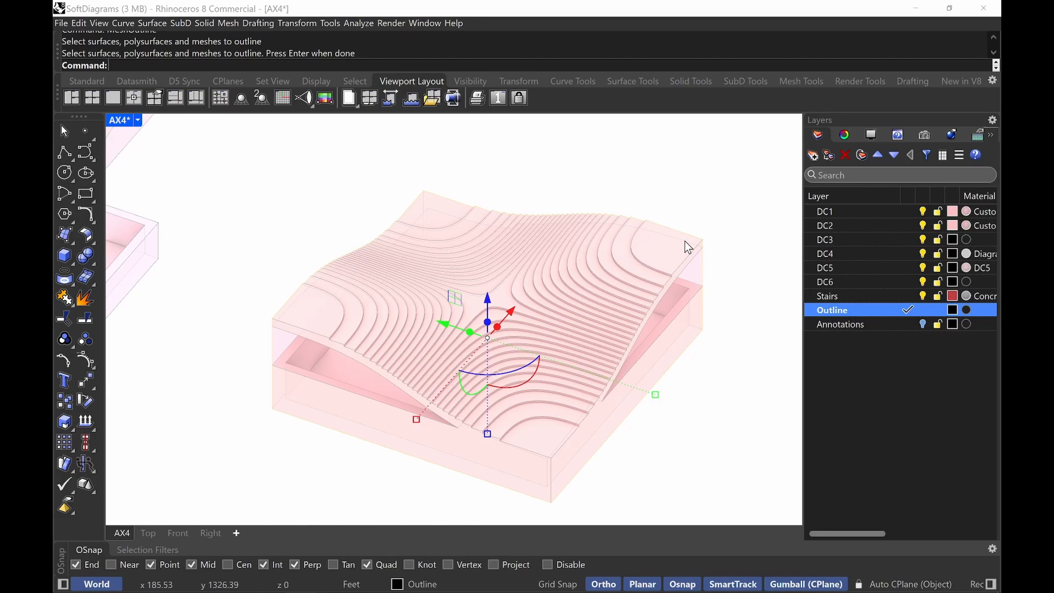
left_click(688, 190)
right_click_drag(708, 179, 667, 171)
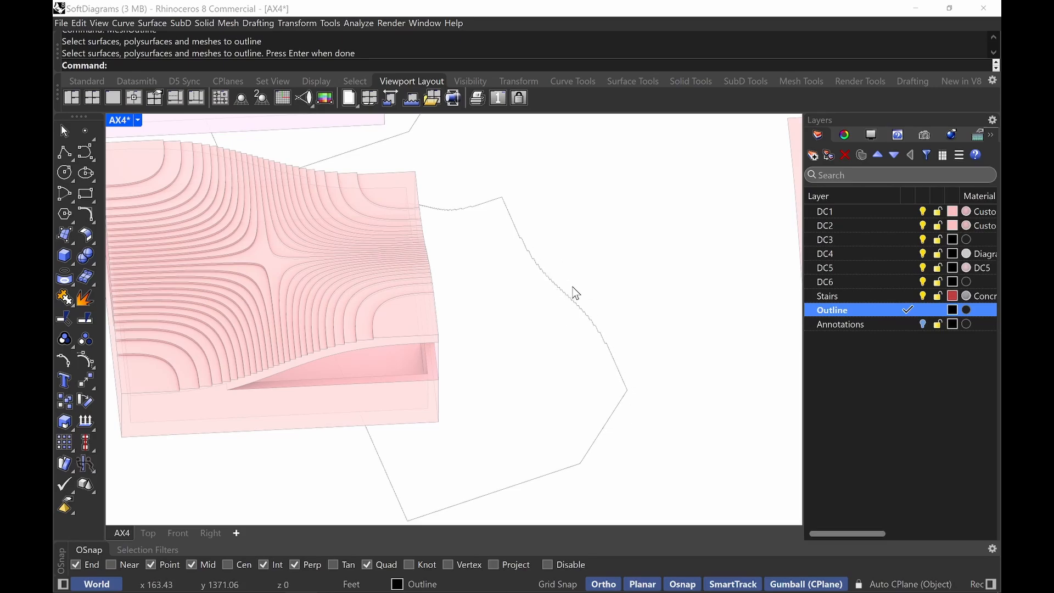
- Delete the outline curve and generate a new MeshOutline of the contoured model's polysurfaces from a new axonometric view angle
left_click(588, 328)
key("Delete")
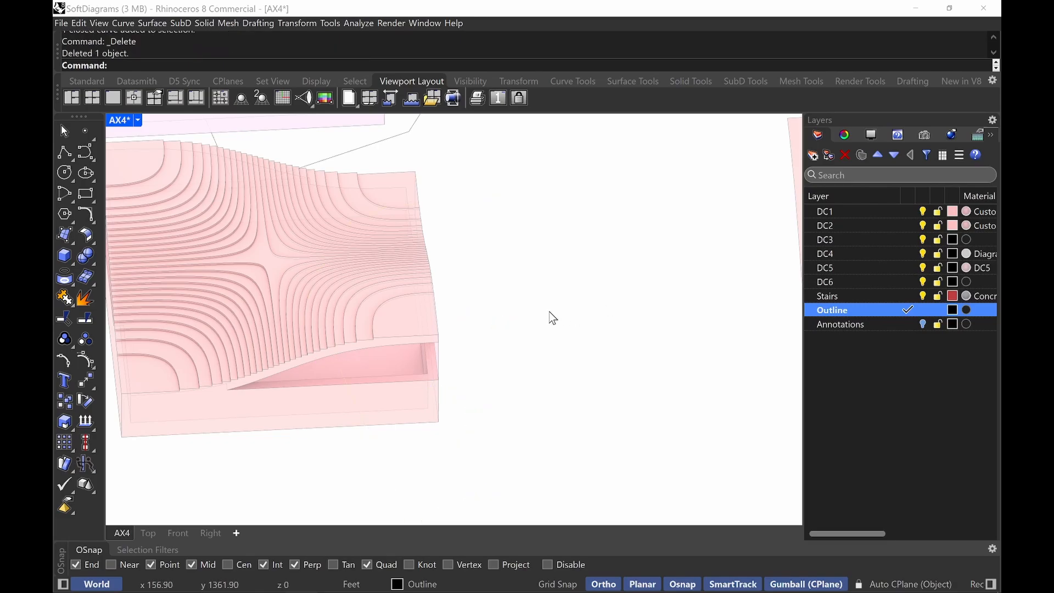
right_click_drag(550, 315, 537, 218)
scroll(541, 199, "down", 2)
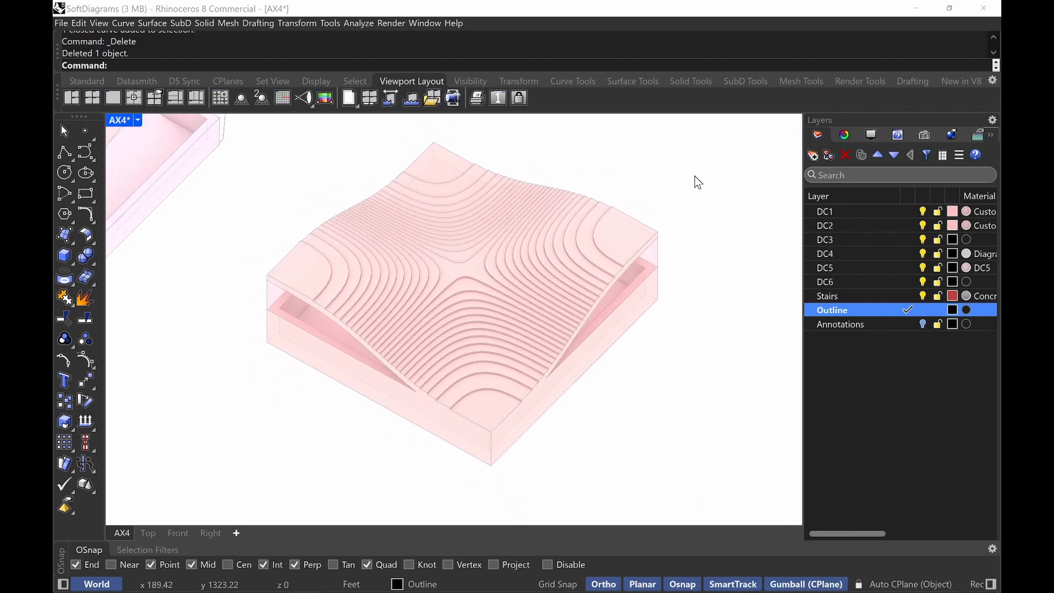
left_click_drag(716, 148, 264, 452)
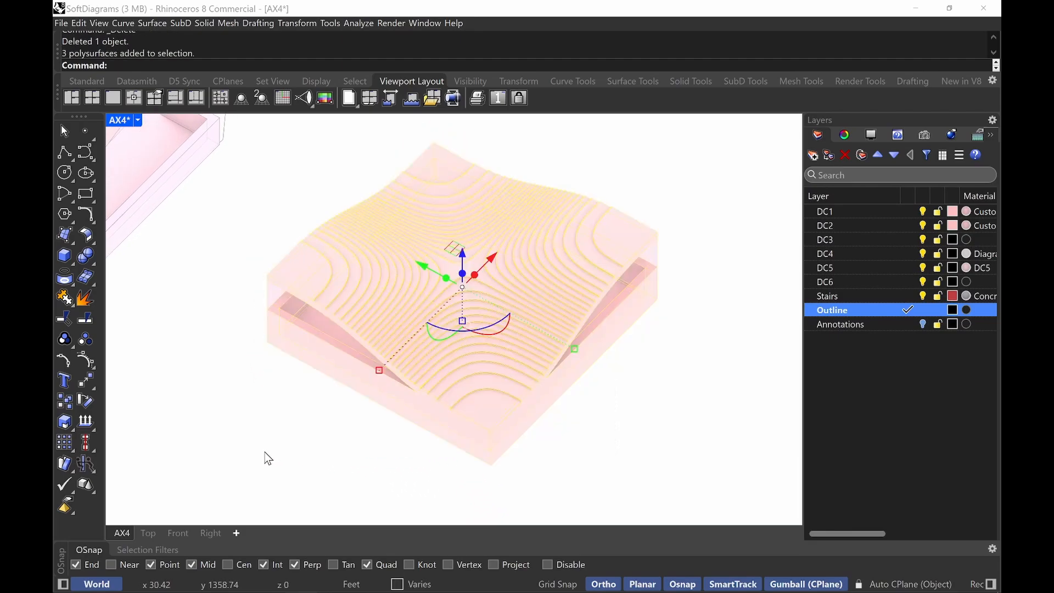
type("MeshOutline")
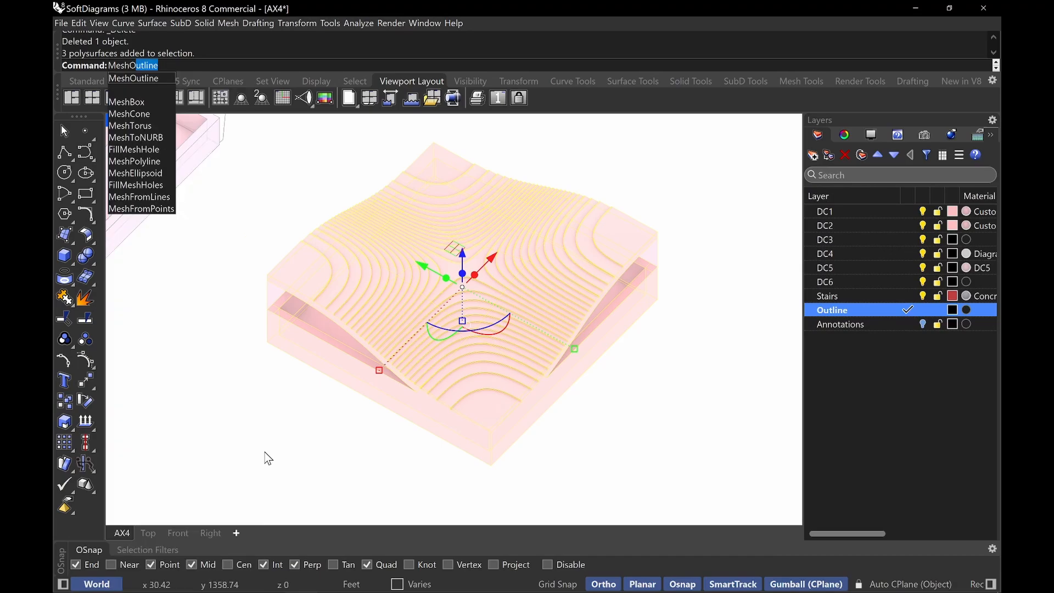
key("Return")
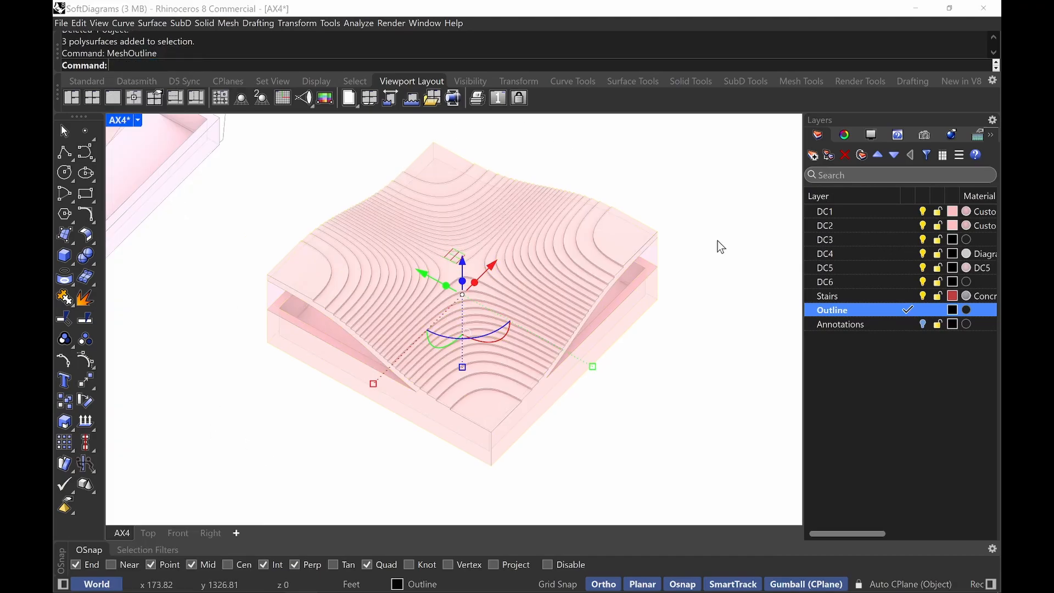
left_click(723, 365)
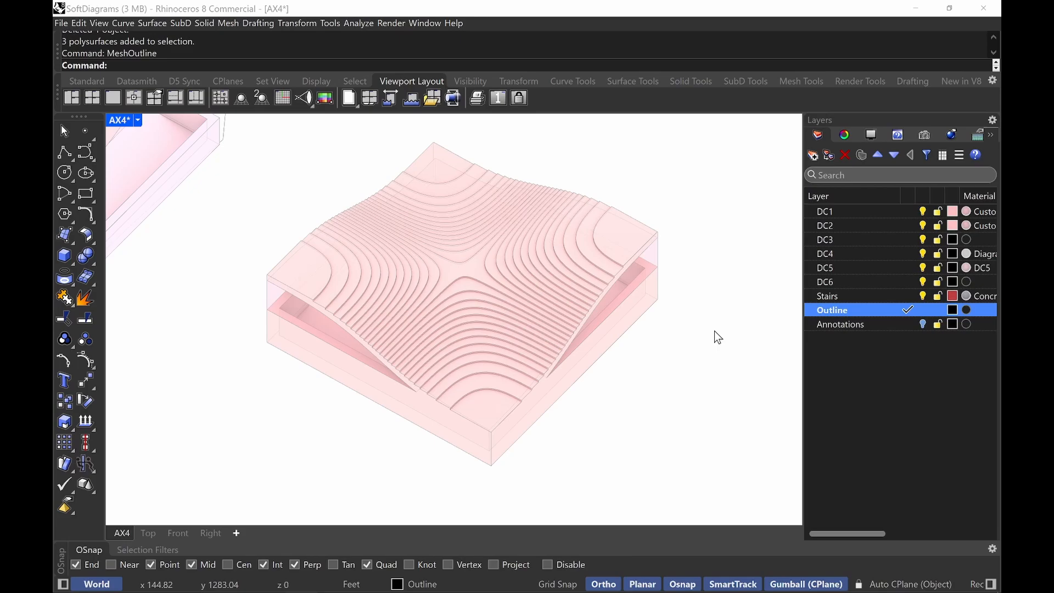
- Examine the print settings for output type, scale, line widths and visibility, and close them without printing
key("ctrl+p")
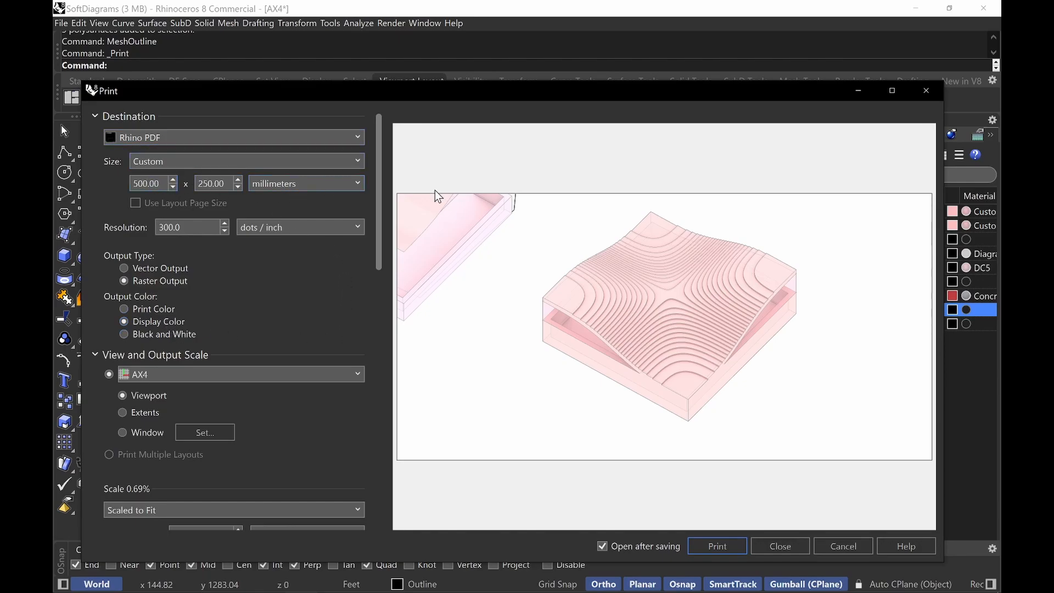
left_click_drag(383, 218, 383, 336)
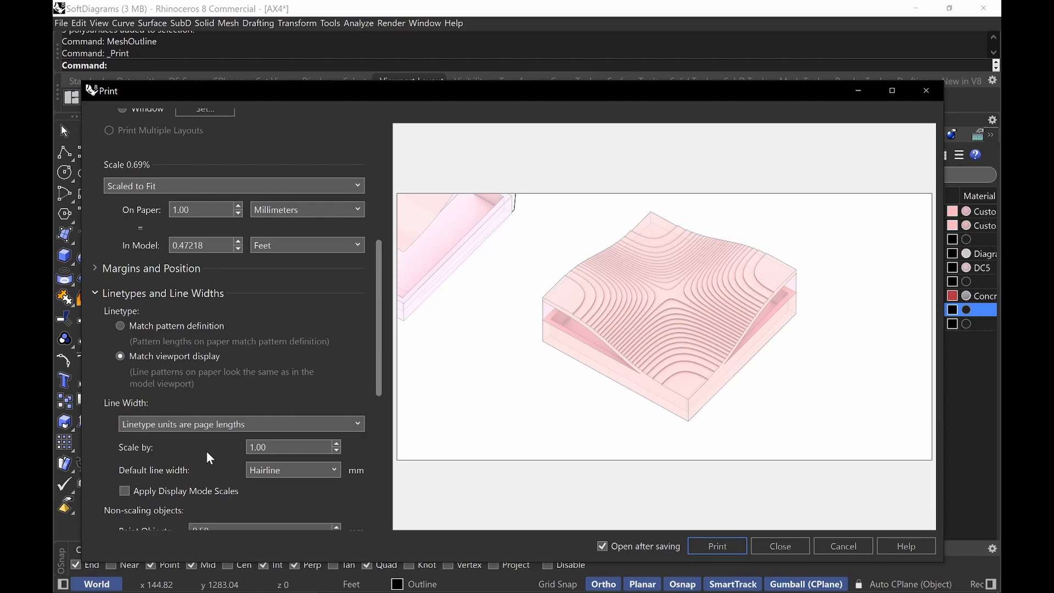
scroll(383, 406, "down", 2)
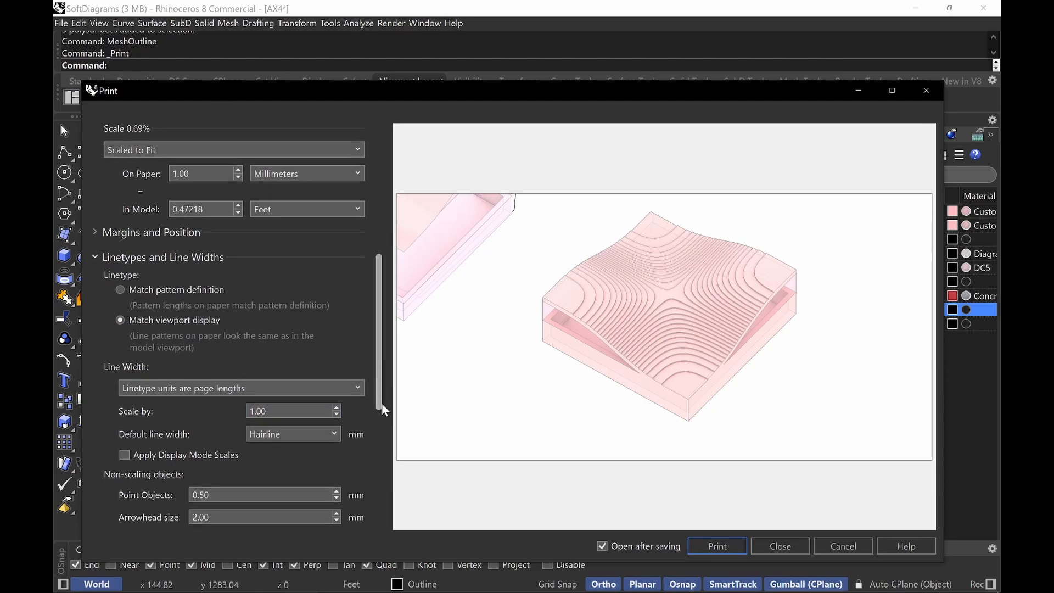
left_click_drag(384, 410, 392, 516)
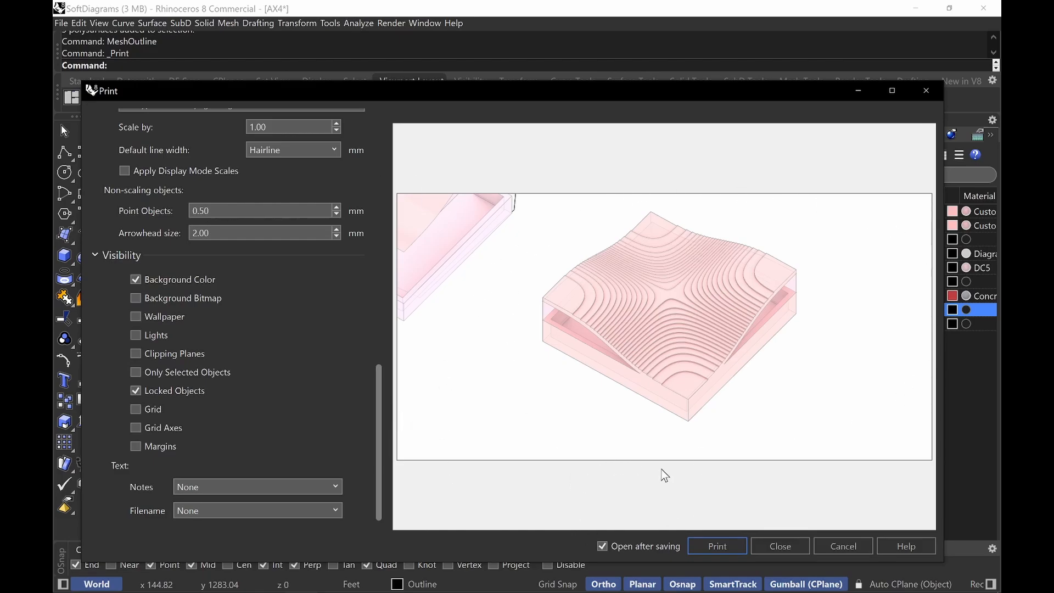
left_click(790, 547)
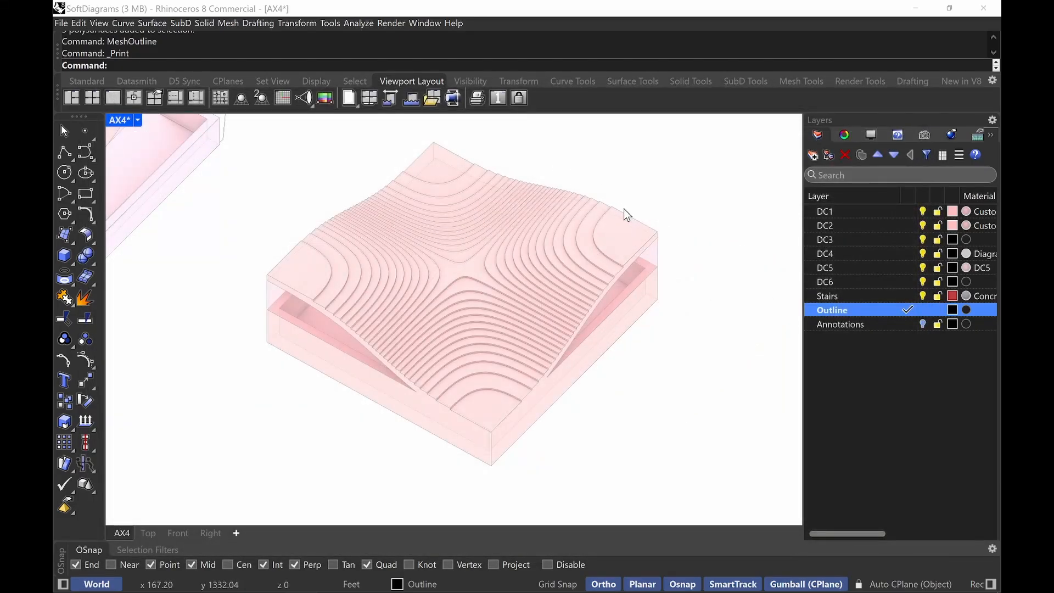
- Start ViewCaptureToFile for the AX4 view and examine its transparent background option
type("ViewCaptureToFile")
key("Return")
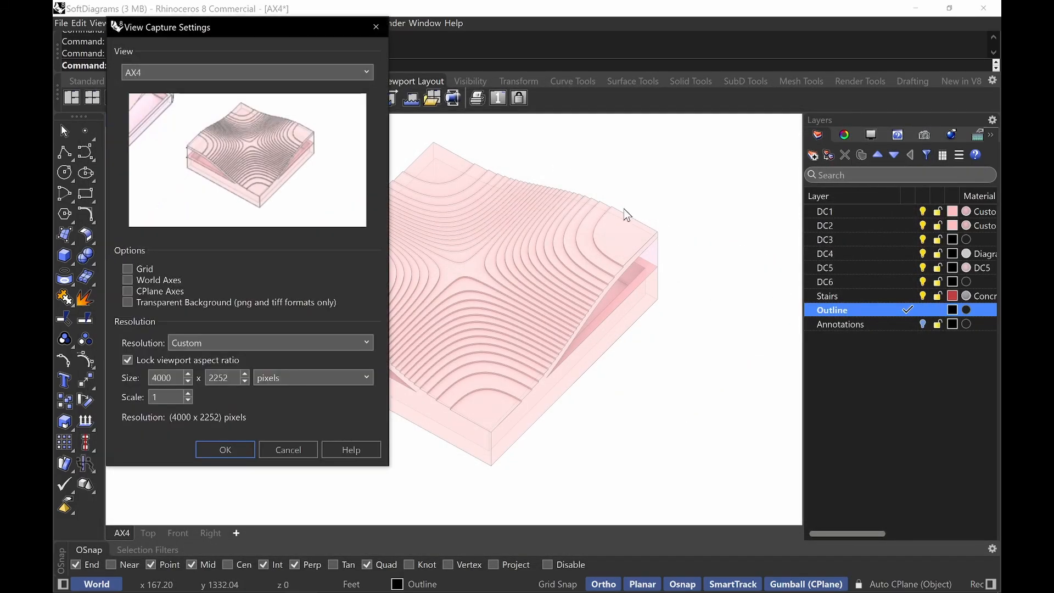
left_click_drag(230, 32, 790, 63)
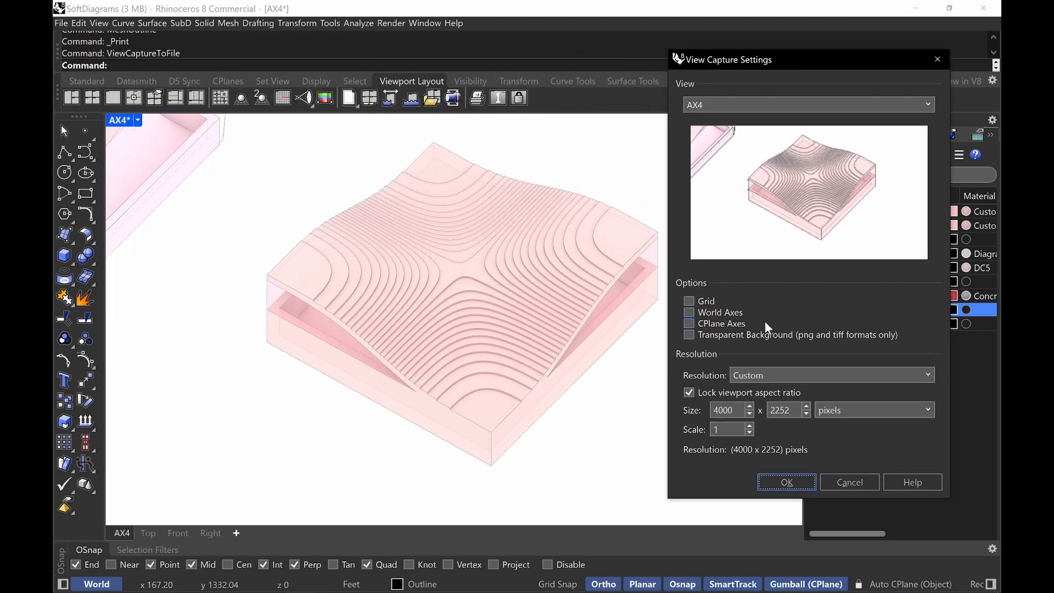
key("ctrl+alt+g")
left_click_drag(723, 343, 997, 357)
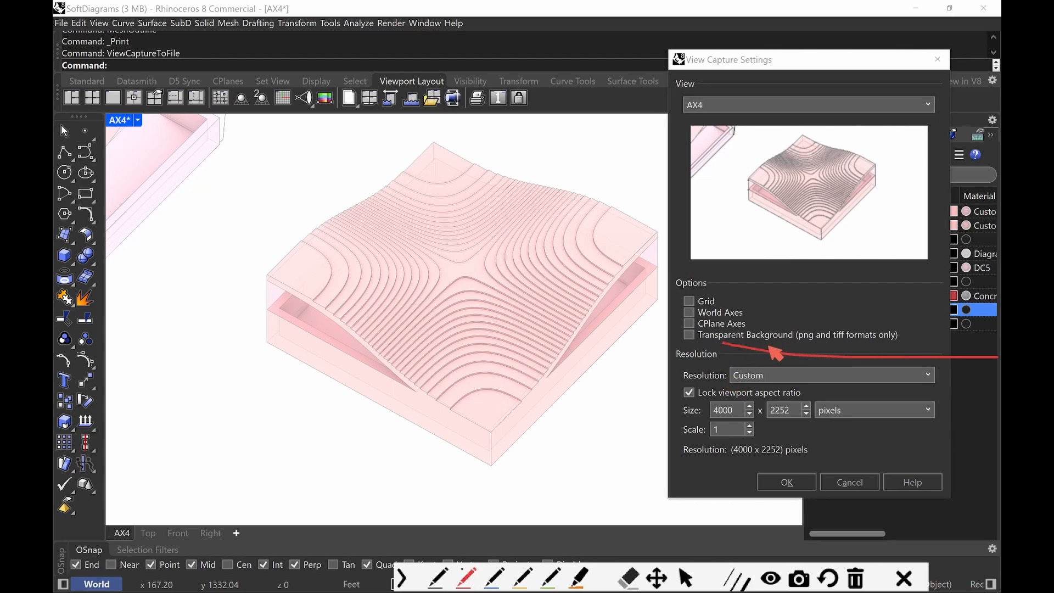
key("ctrl+alt+g")
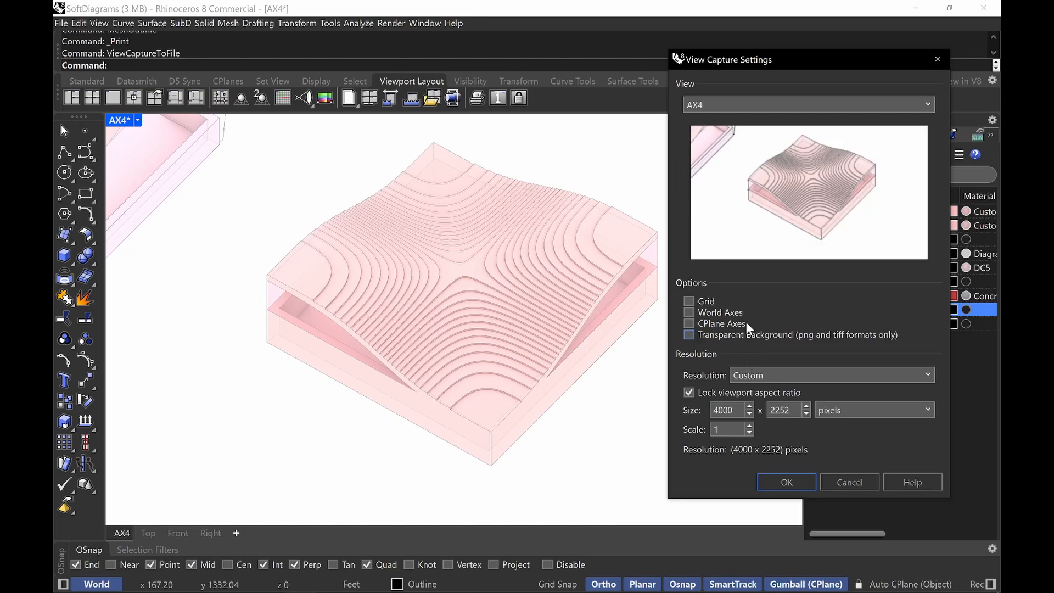
- Reset the capture resolution to Viewport, and set it to Custom with a width of 4000 pixels
left_click(814, 375)
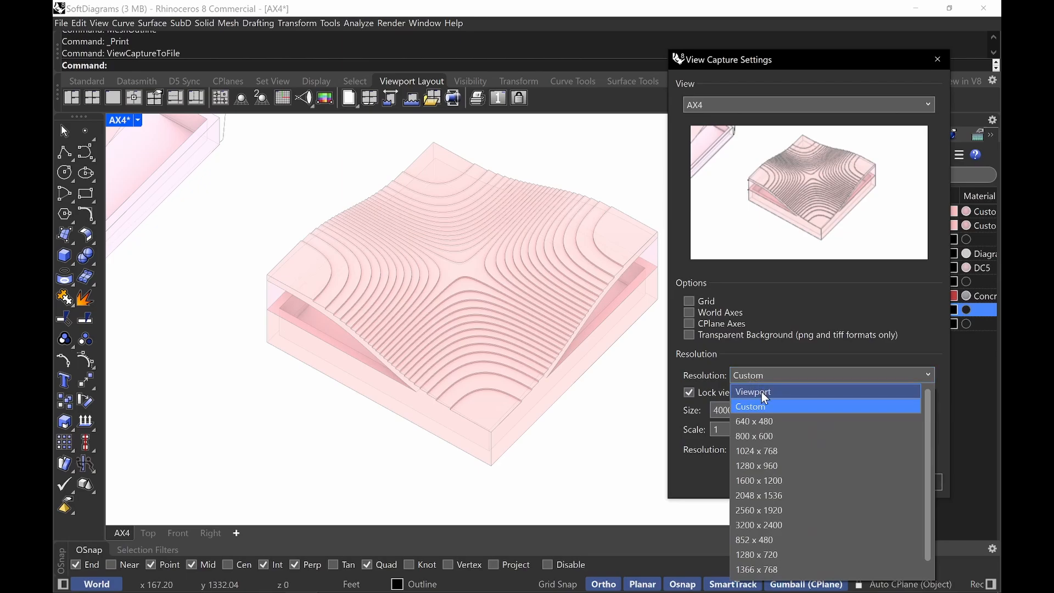
left_click(762, 392)
left_click(762, 374)
left_click(769, 400)
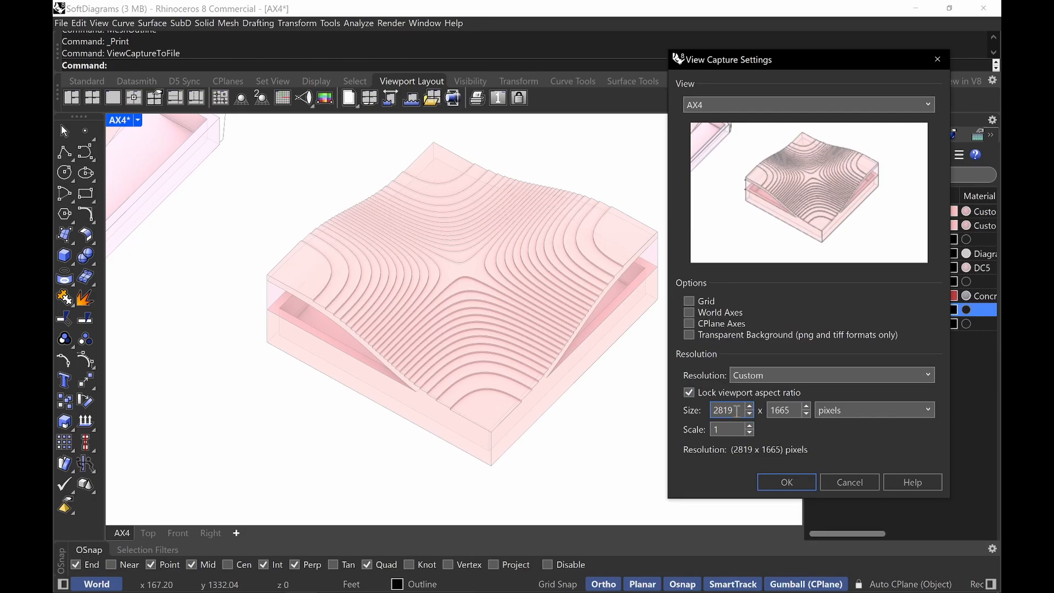
type("4000")
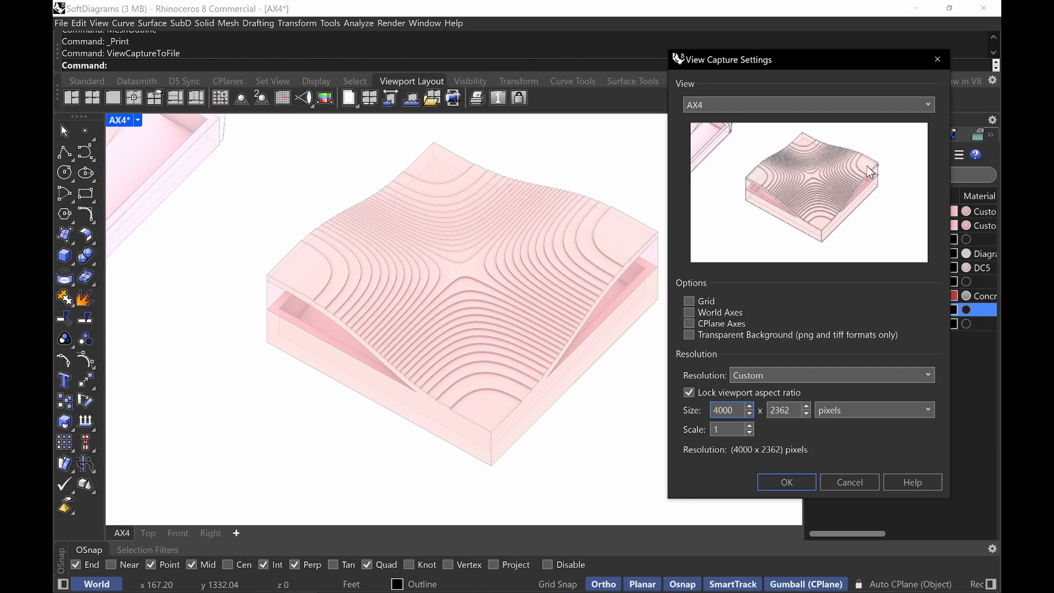
- Accept the capture settings, review the available image file formats, and cancel saving the view capture
left_click(779, 479)
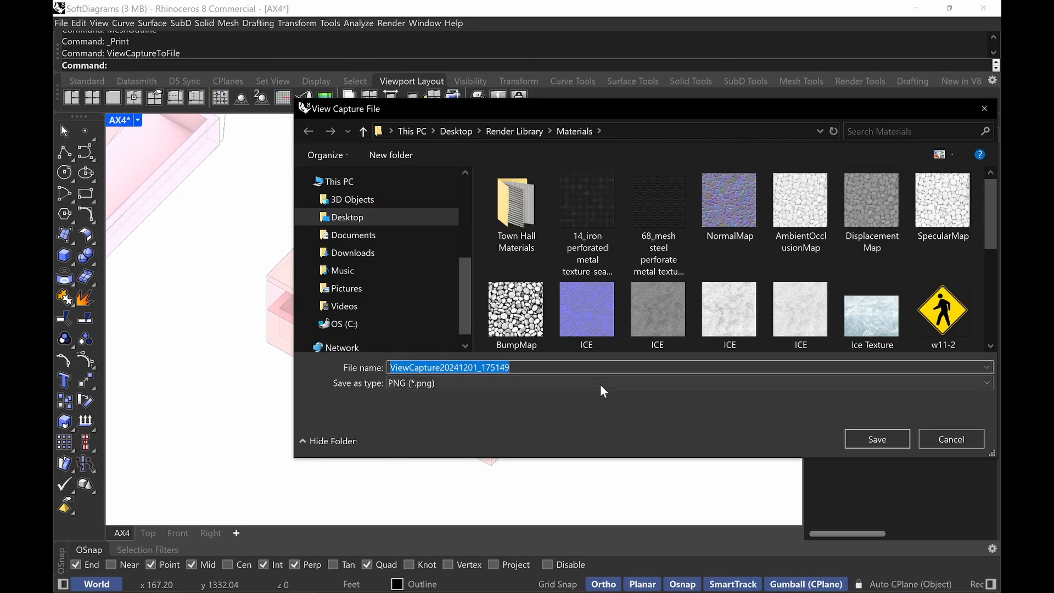
left_click(582, 383)
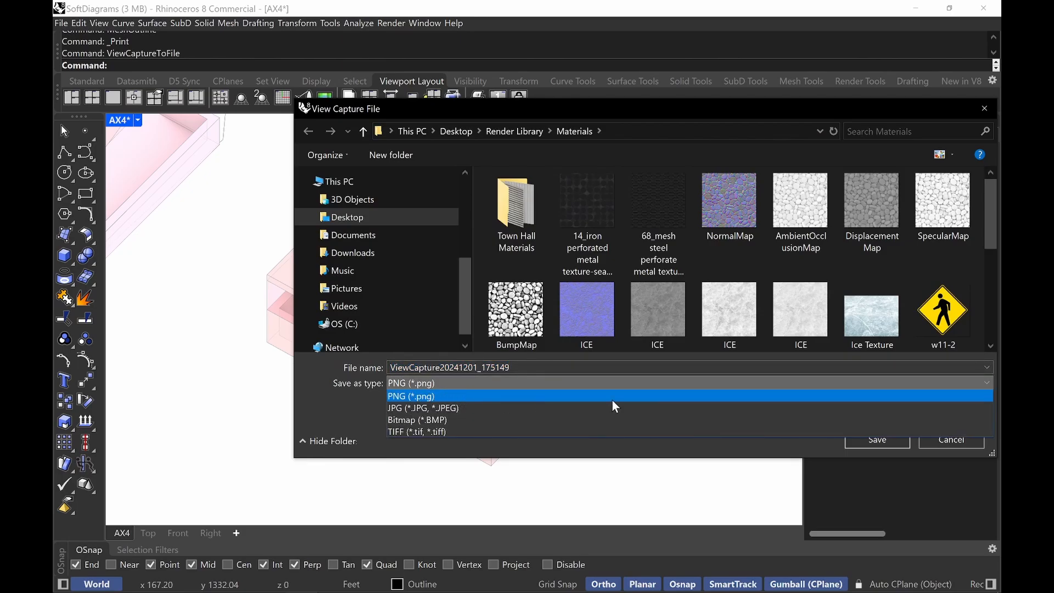
left_click(631, 458)
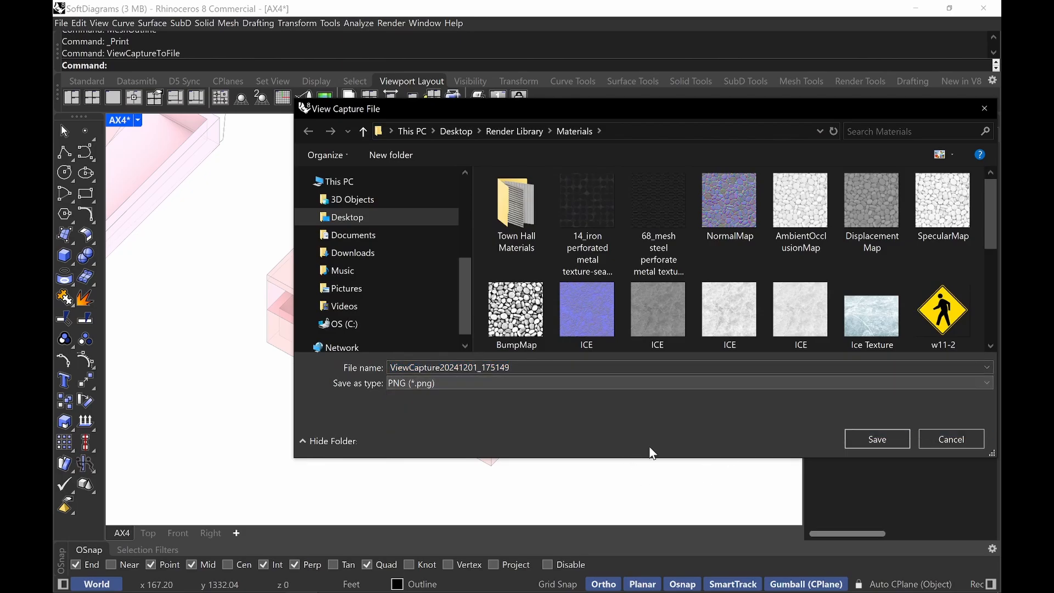
left_click(939, 434)
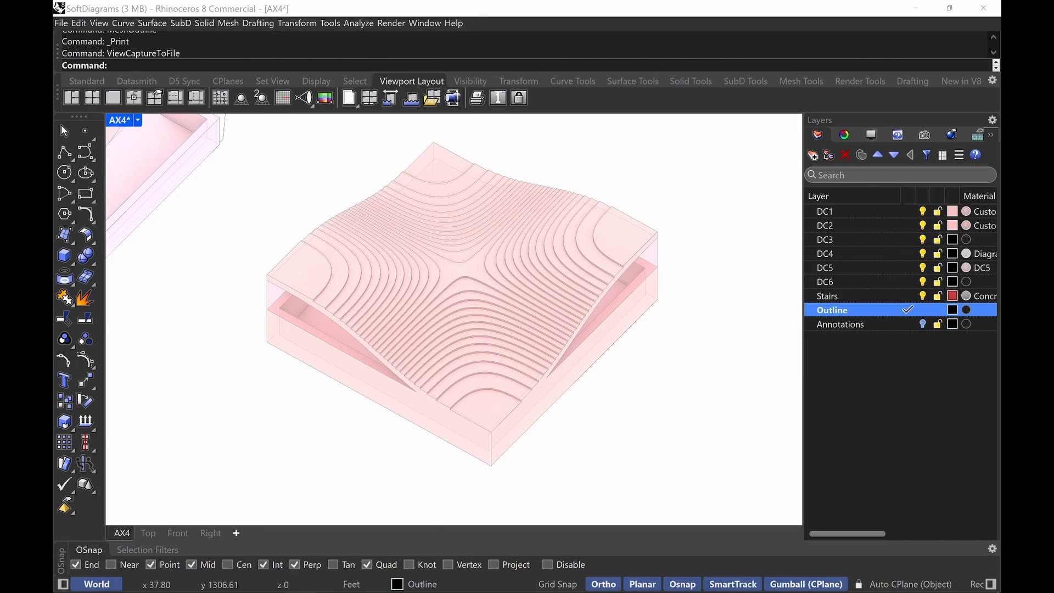
- Switch to InDesign and examine the exploded and contoured diagram layouts in YT Cover Thumbnails.indd
key("super")
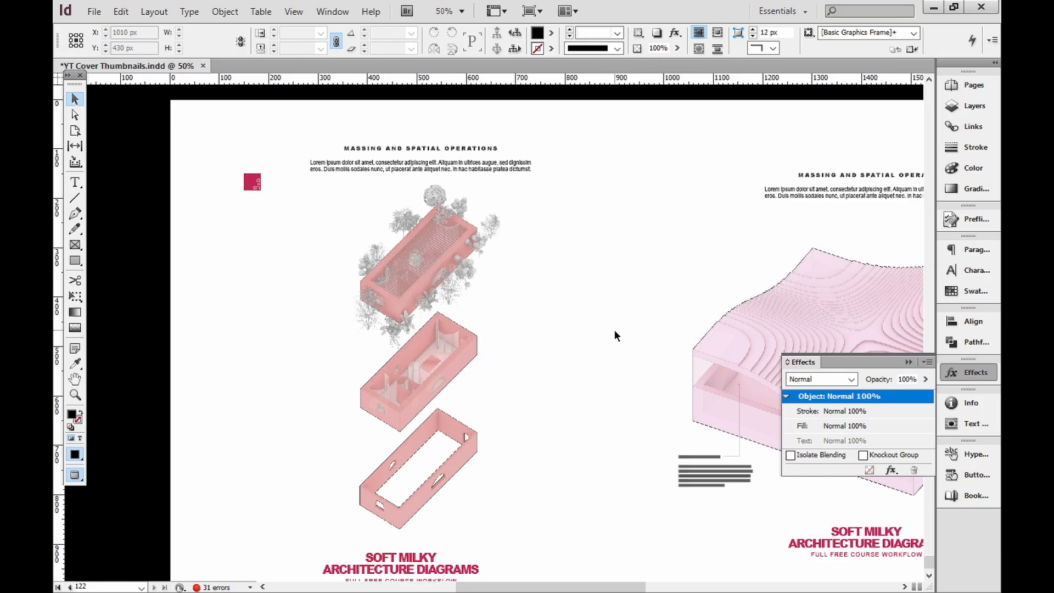
scroll(591, 319, "up", 9)
scroll(590, 319, "down", 8)
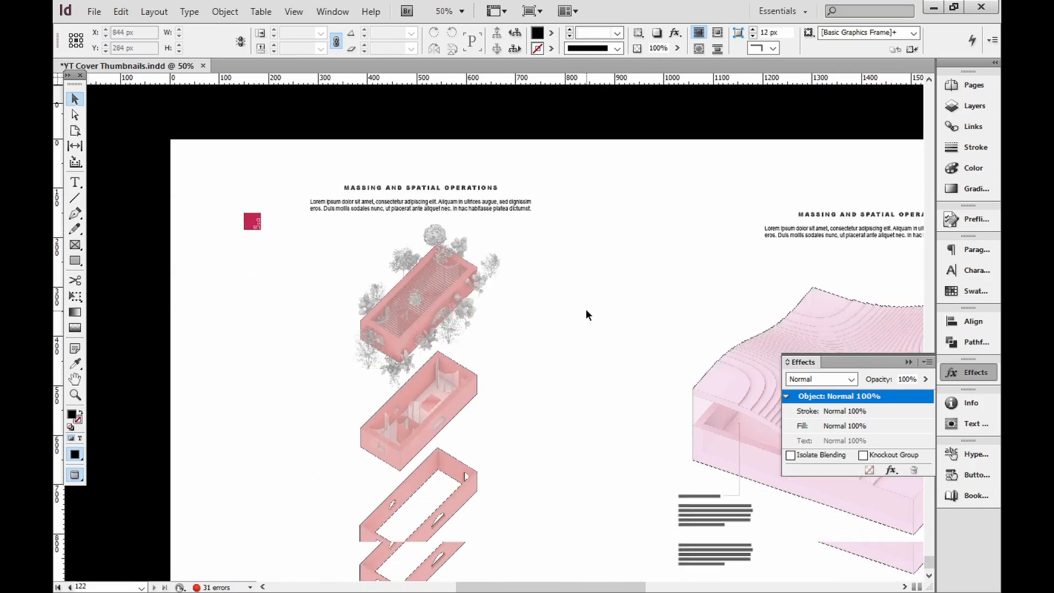
scroll(585, 314, "down", 4)
scroll(583, 314, "up", 3)
left_click_drag(581, 312, 247, 285)
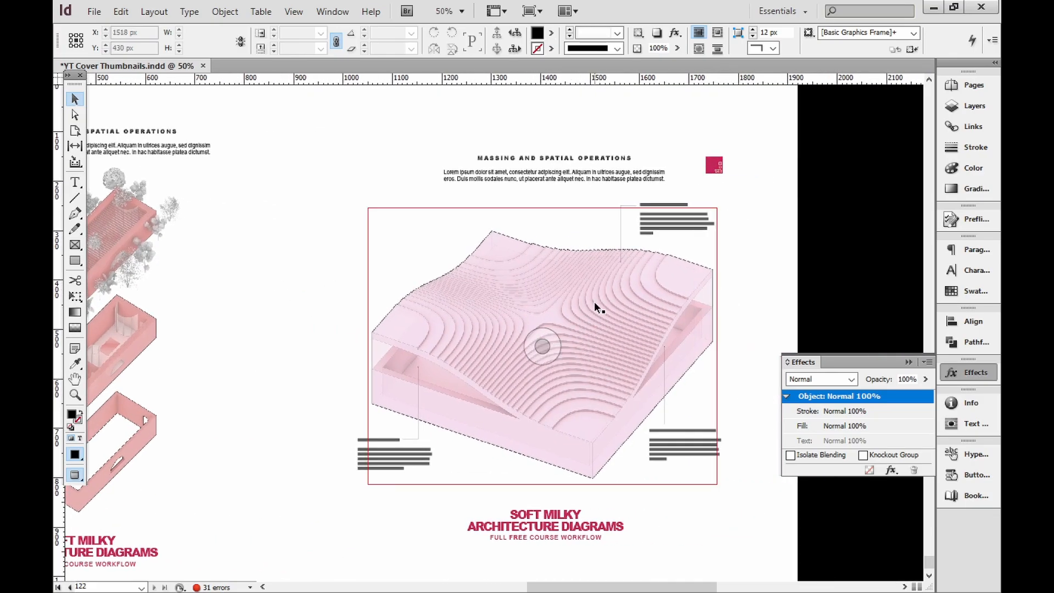
left_click_drag(391, 265, 634, 279)
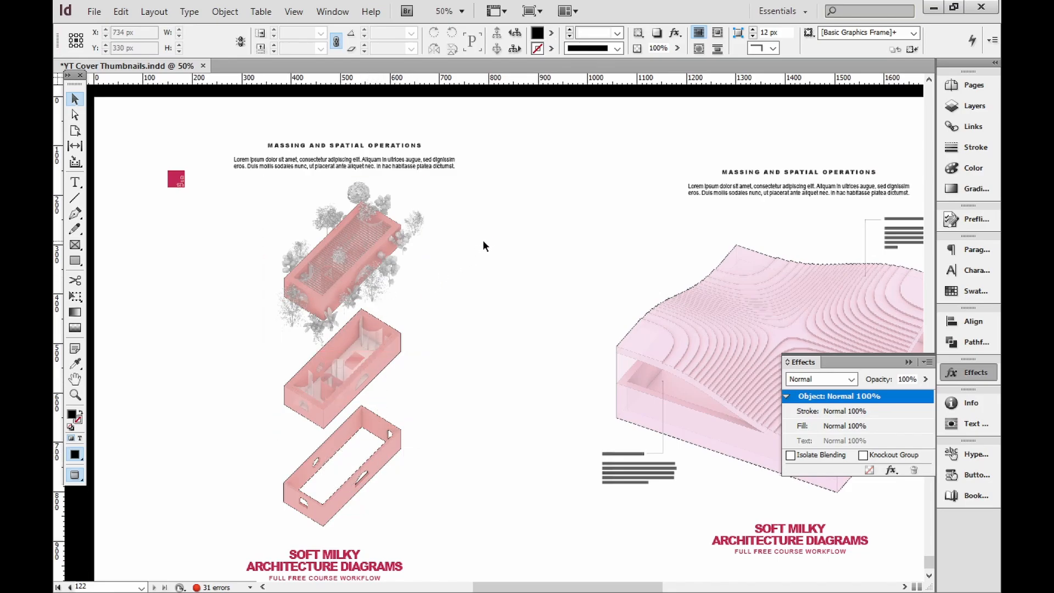
- Set the blending mode of the three stacked exploded diagram images to Normal
left_click_drag(484, 244, 286, 467)
scroll(283, 453, "up", 1)
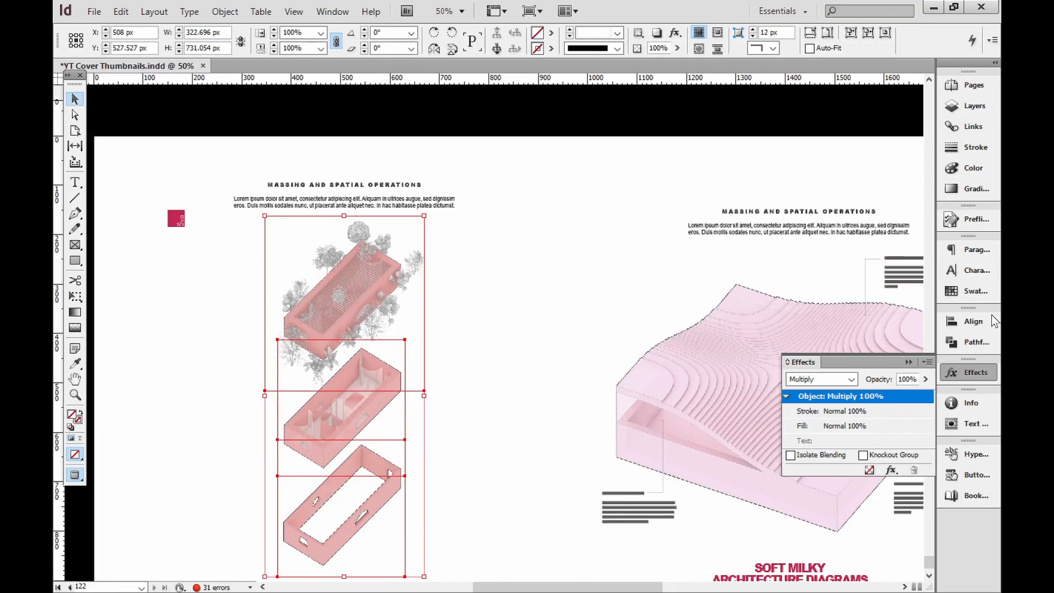
left_click(850, 379)
left_click(817, 400)
left_click(817, 380)
left_click(815, 392)
left_click(482, 308)
left_click_drag(482, 308, 501, 242)
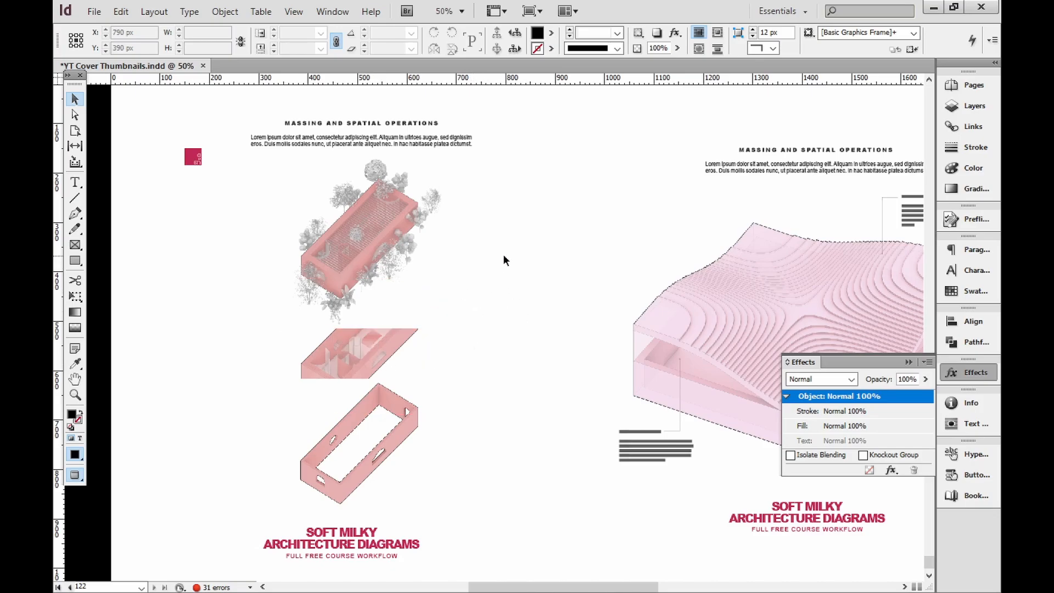
- Set the blending mode of the three stacked exploded diagram images to Multiply
left_click_drag(510, 242, 285, 472)
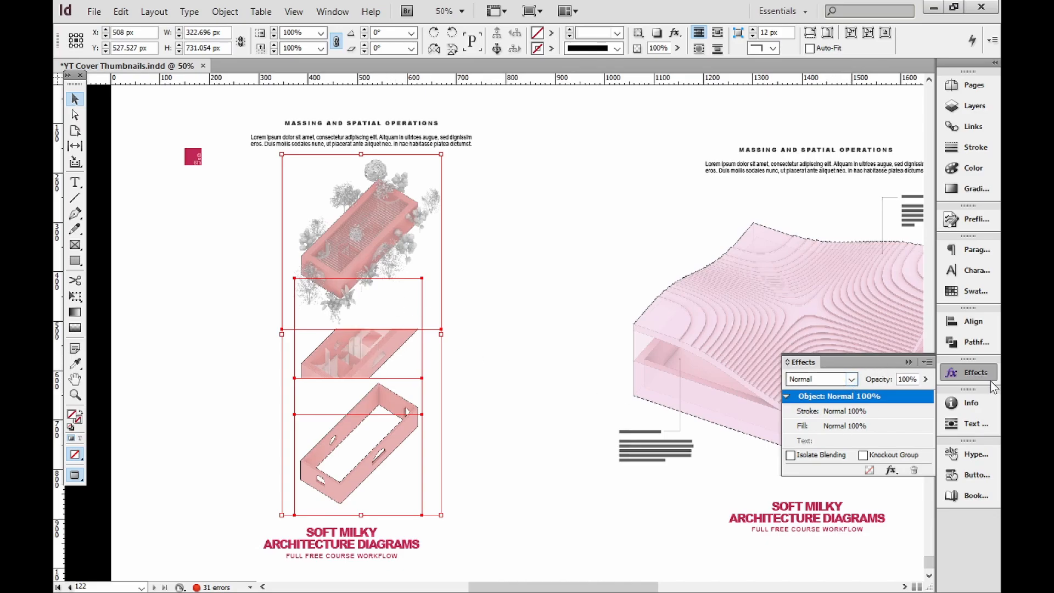
left_click(333, 11)
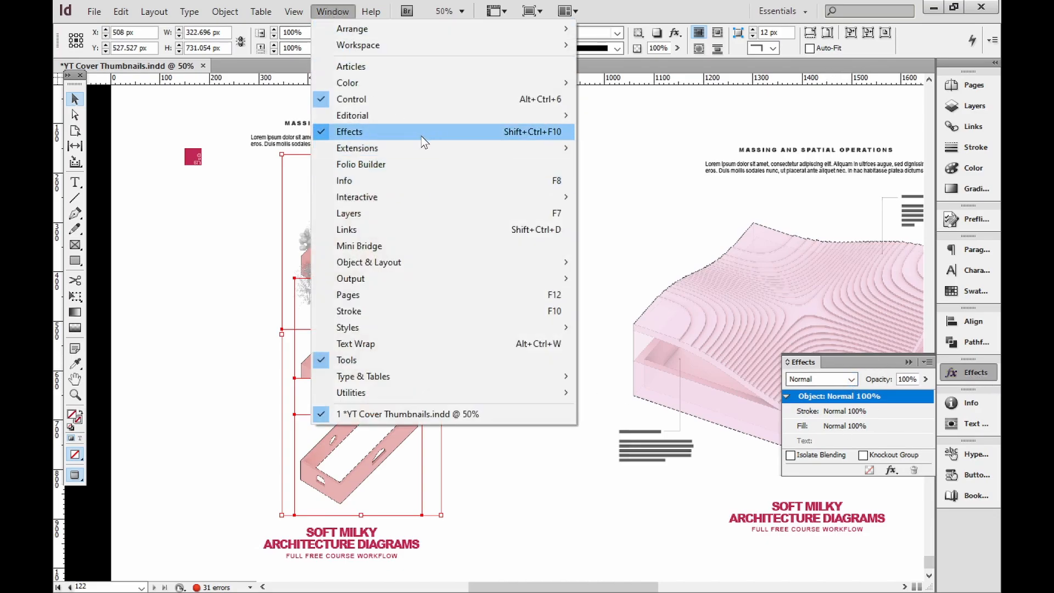
left_click(850, 379)
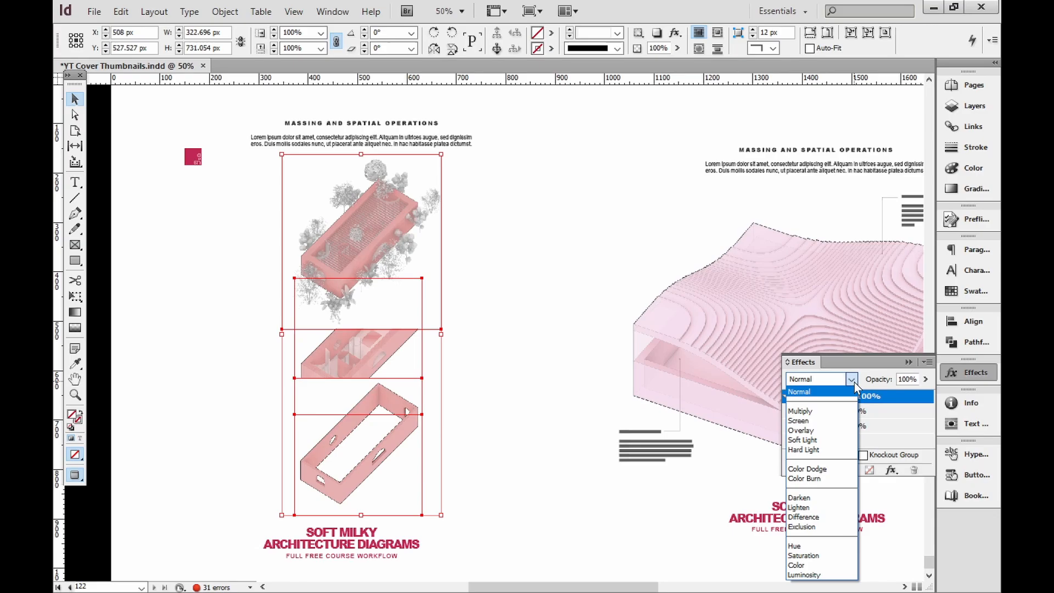
left_click(830, 411)
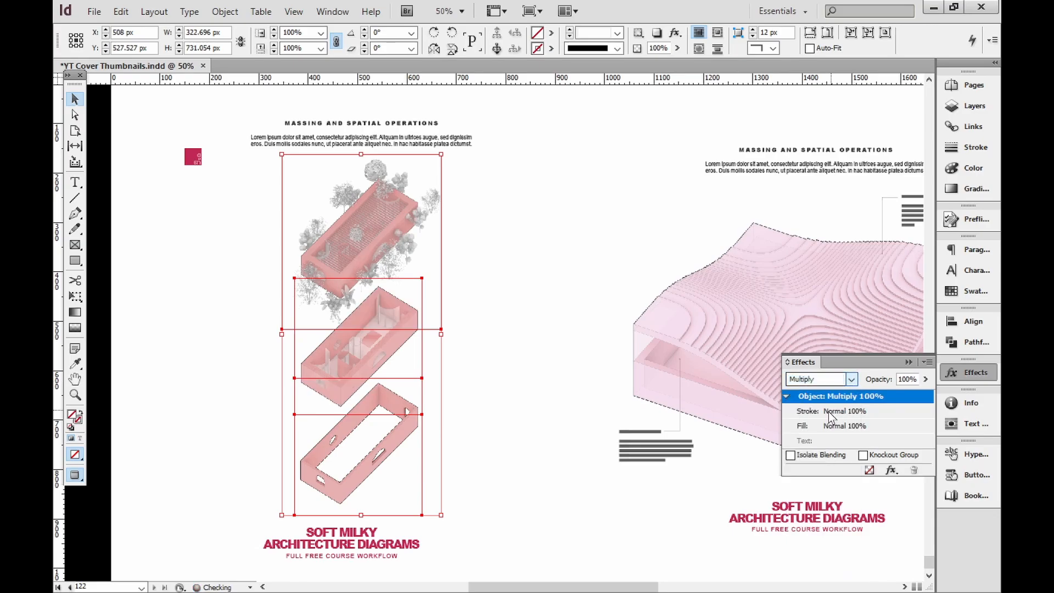
left_click(540, 247)
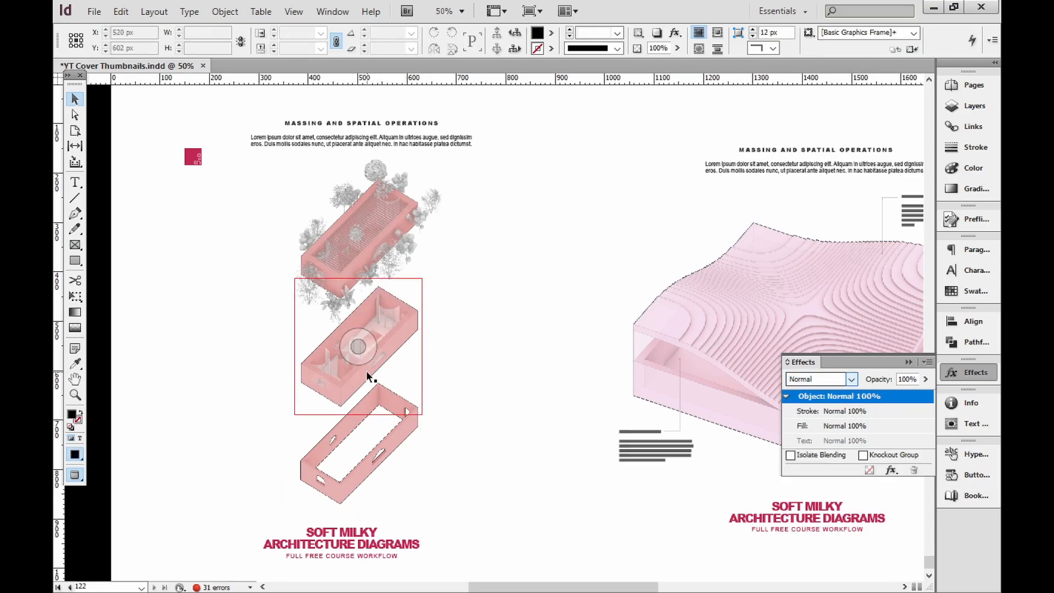
- Duplicate the middle interior diagram beside the stack and keep the copy's blending mode on Multiply
left_click_drag(362, 375, 500, 375, "alt")
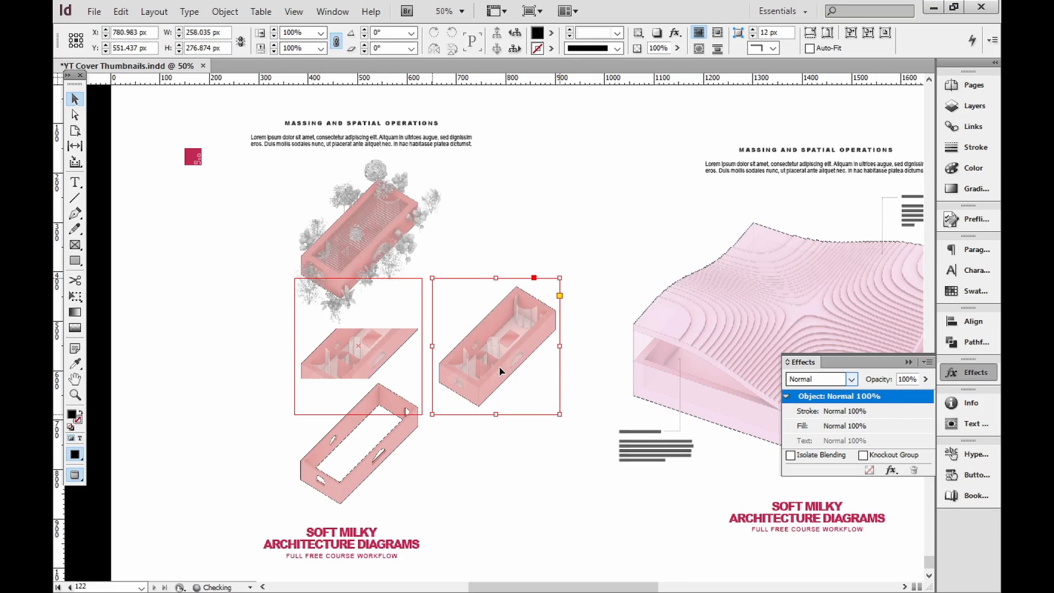
left_click(501, 468)
left_click(470, 360)
left_click(851, 378)
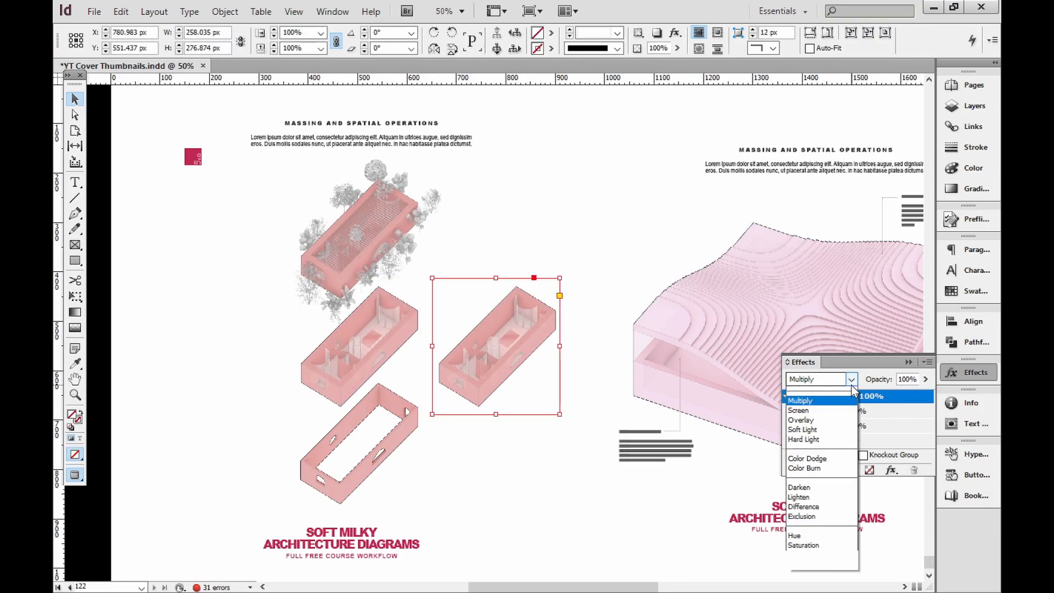
left_click(820, 408)
left_click(582, 351)
- Compare the duplicated interior diagram with the original up close, and review the four-diagram layouts on pages 119 to 121
scroll(436, 340, "up", 2, "alt")
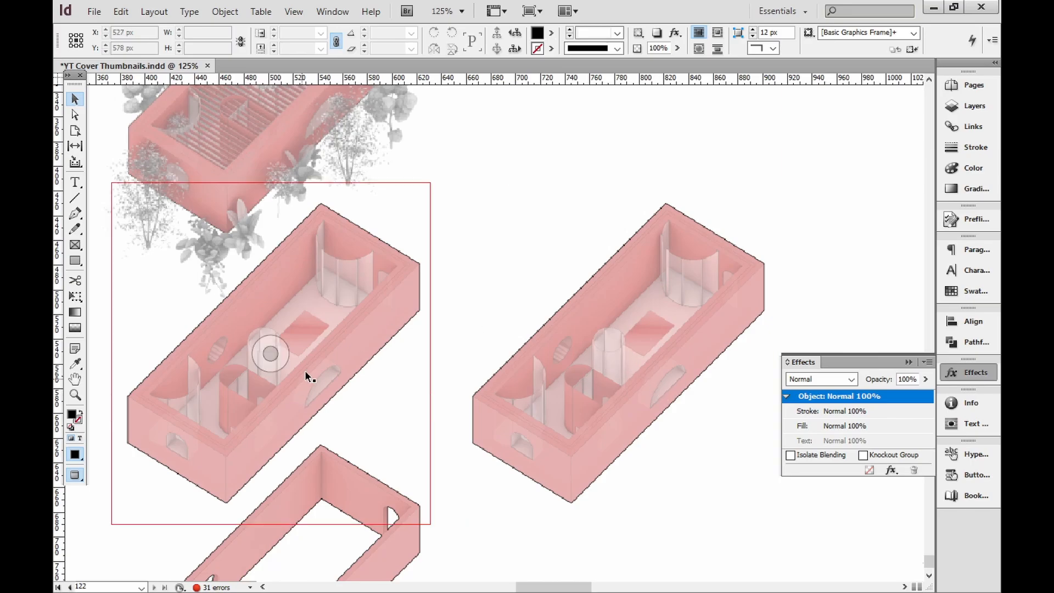
scroll(360, 344, "down", 2, "alt")
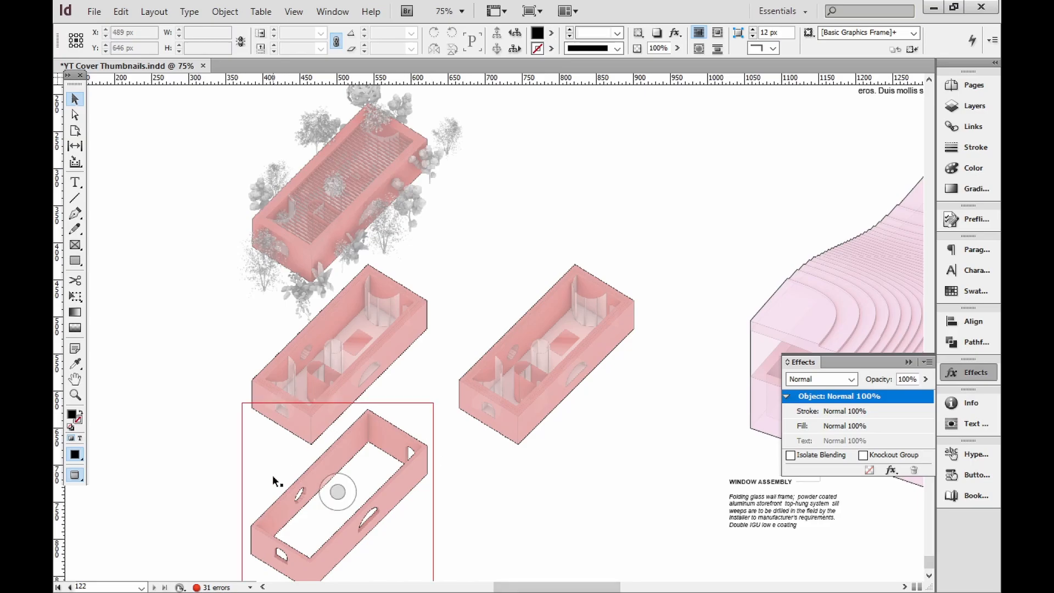
scroll(469, 429, "down", 2, "alt")
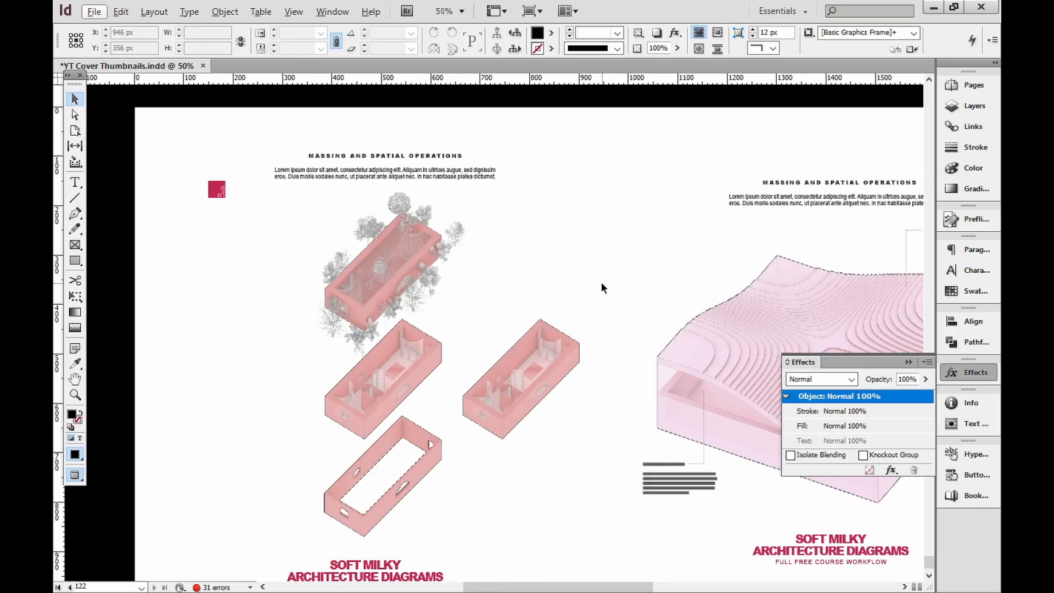
left_click_drag(610, 183, 588, 344)
left_click_drag(560, 214, 555, 439)
left_click_drag(530, 306, 529, 453)
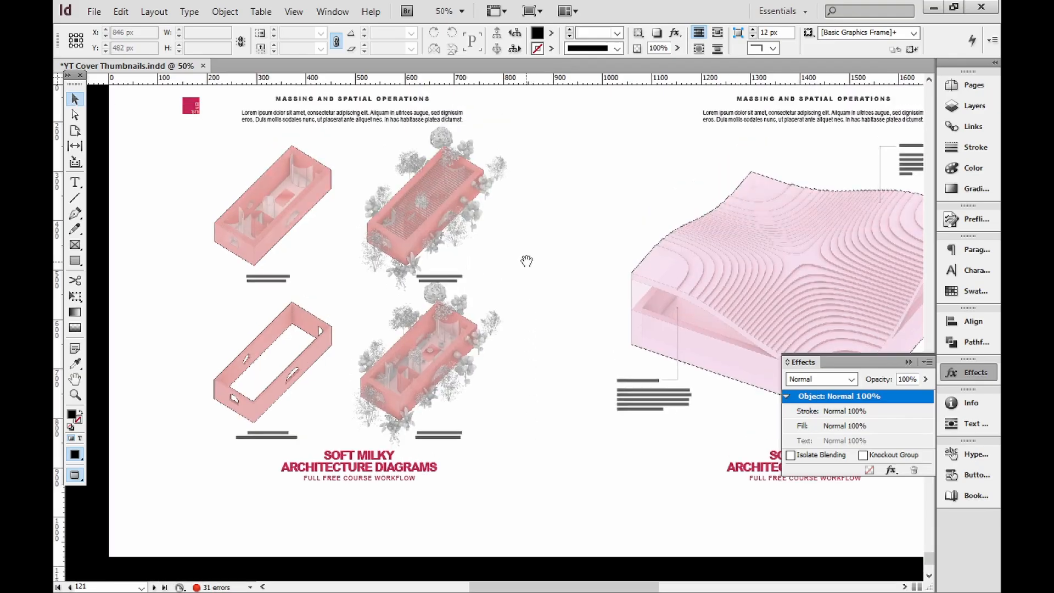
left_click_drag(526, 262, 521, 389)
left_click_drag(556, 259, 564, 478)
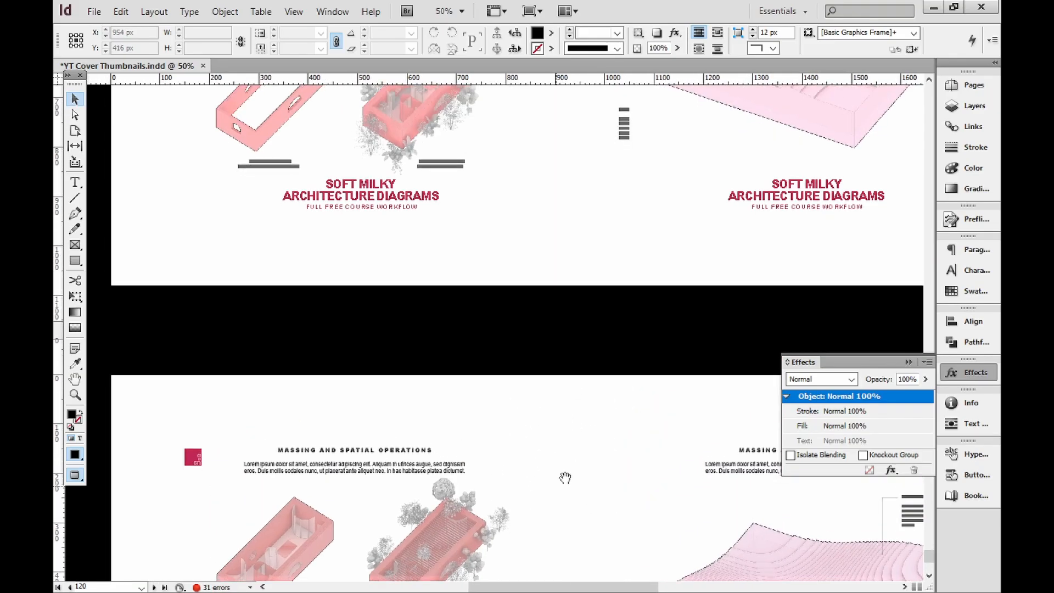
left_click_drag(530, 234, 534, 534)
left_click_drag(548, 179, 554, 537)
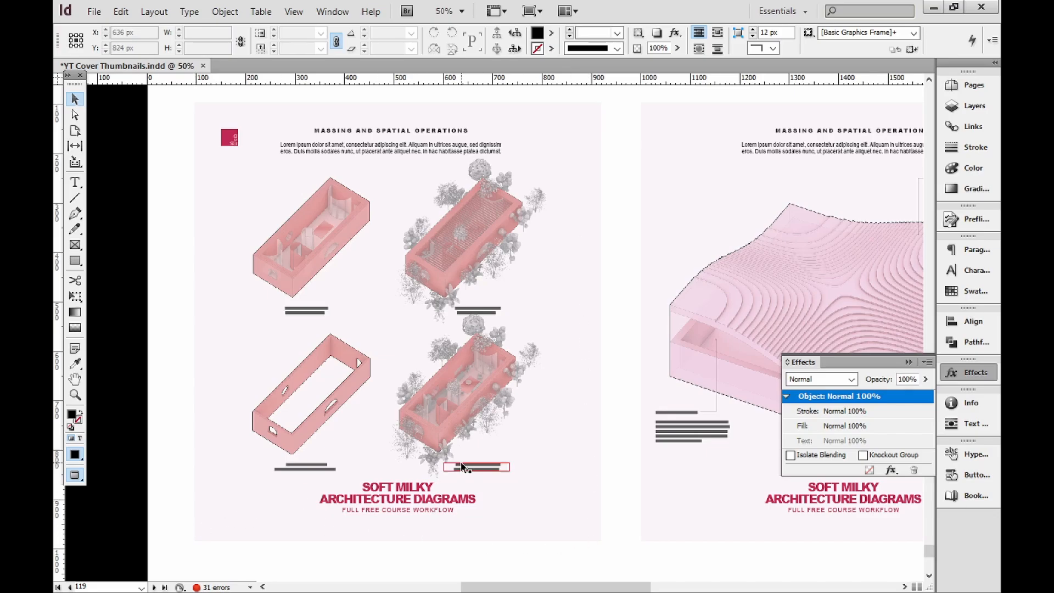
scroll(543, 391, "down", 5)
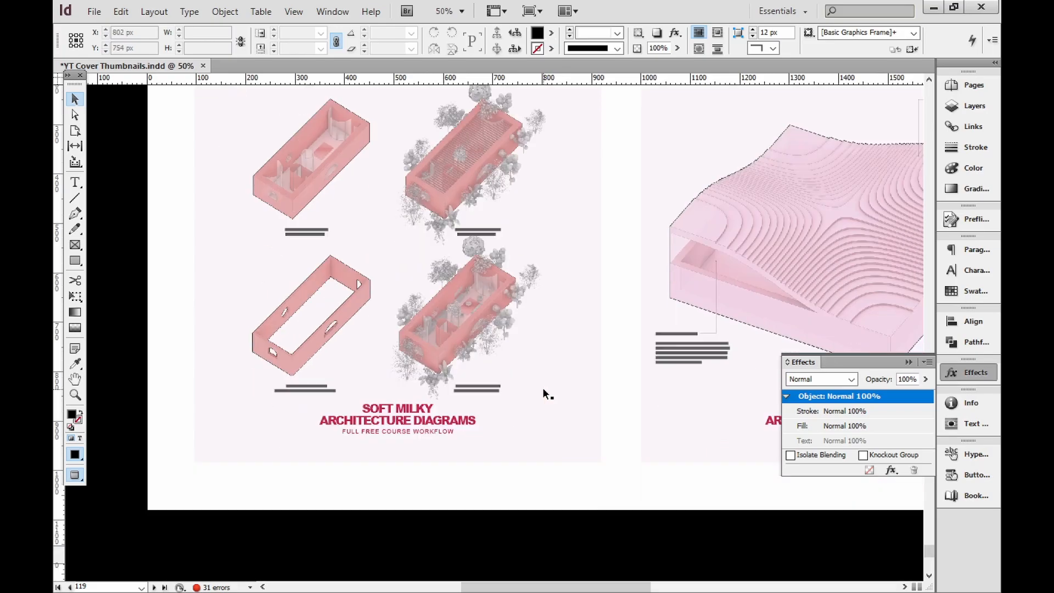
scroll(540, 387, "down", 20)
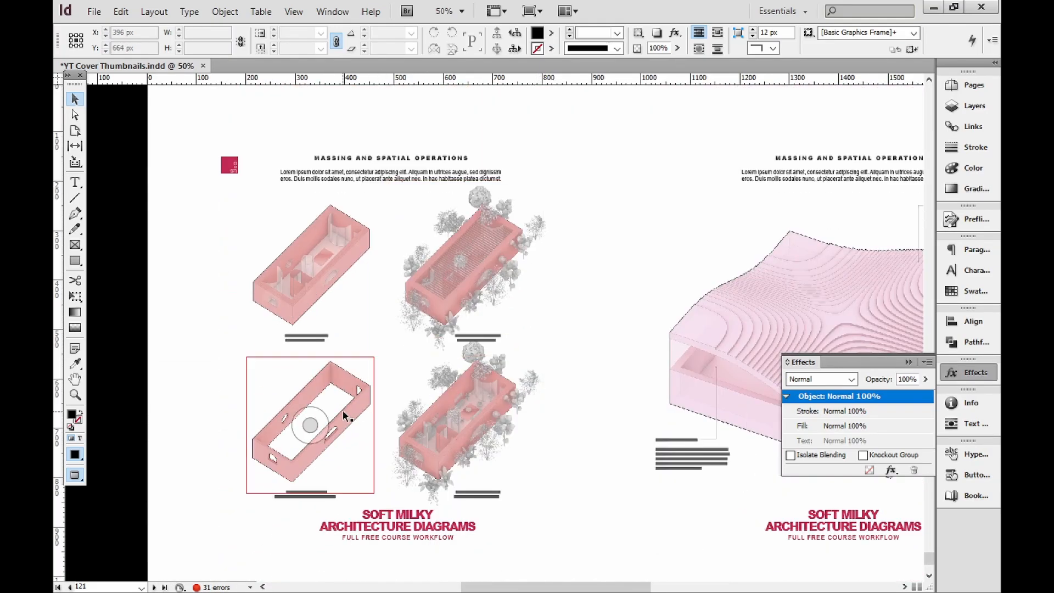
- Duplicate the four building diagrams in place on page 121 and lower the Multiply copies' opacity to 30%
left_click(344, 415)
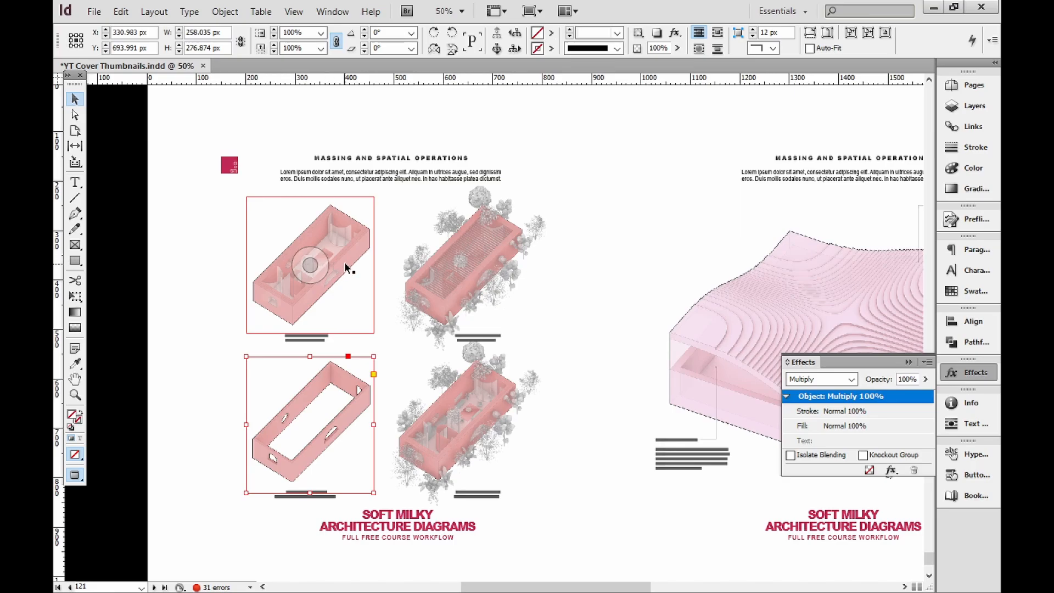
left_click(354, 276, "shift")
left_click(466, 269, "shift")
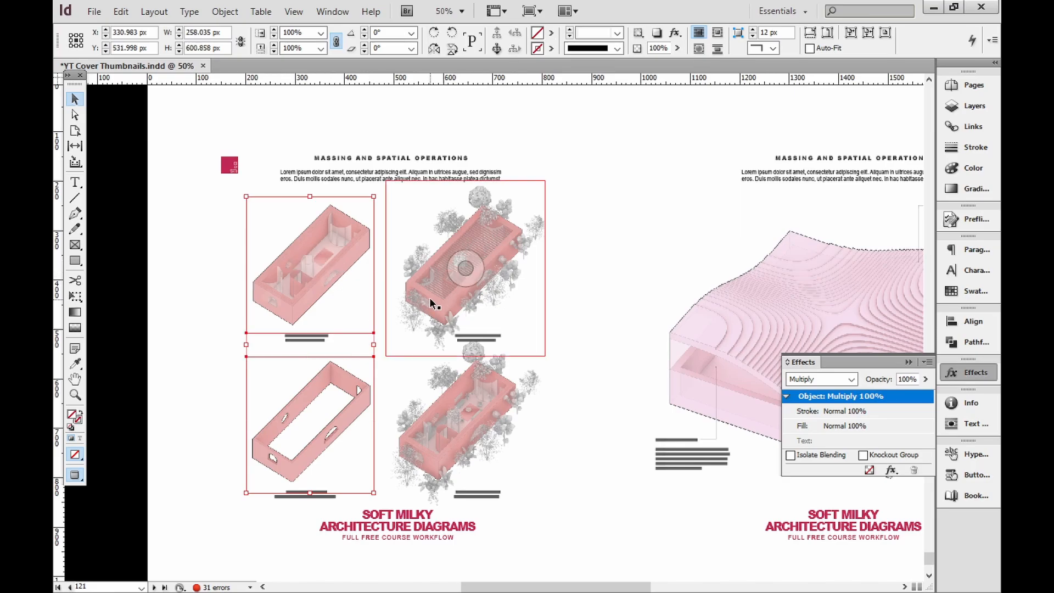
left_click(490, 404, "shift")
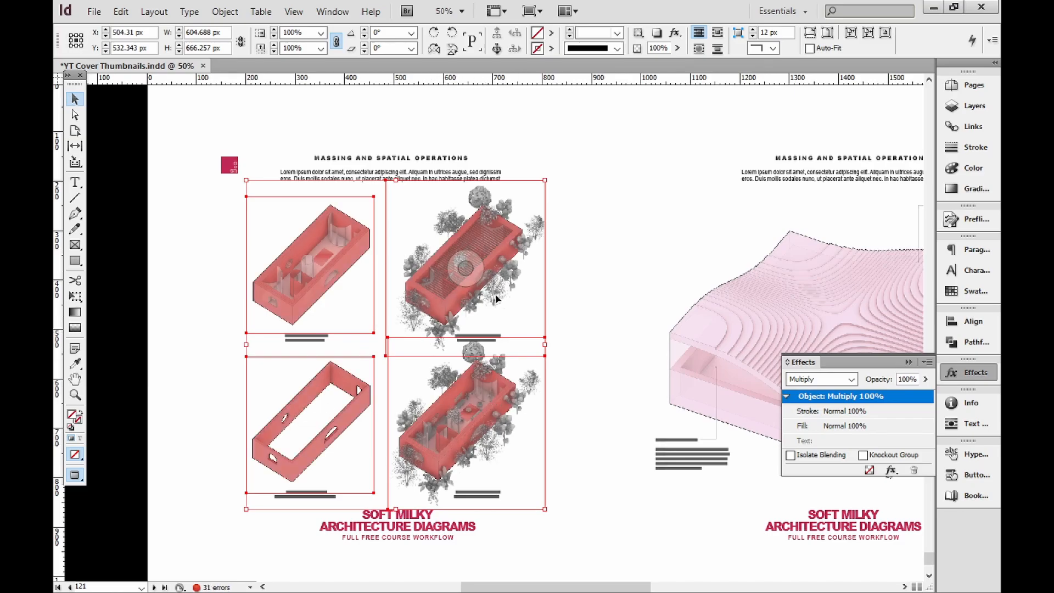
left_click(677, 48)
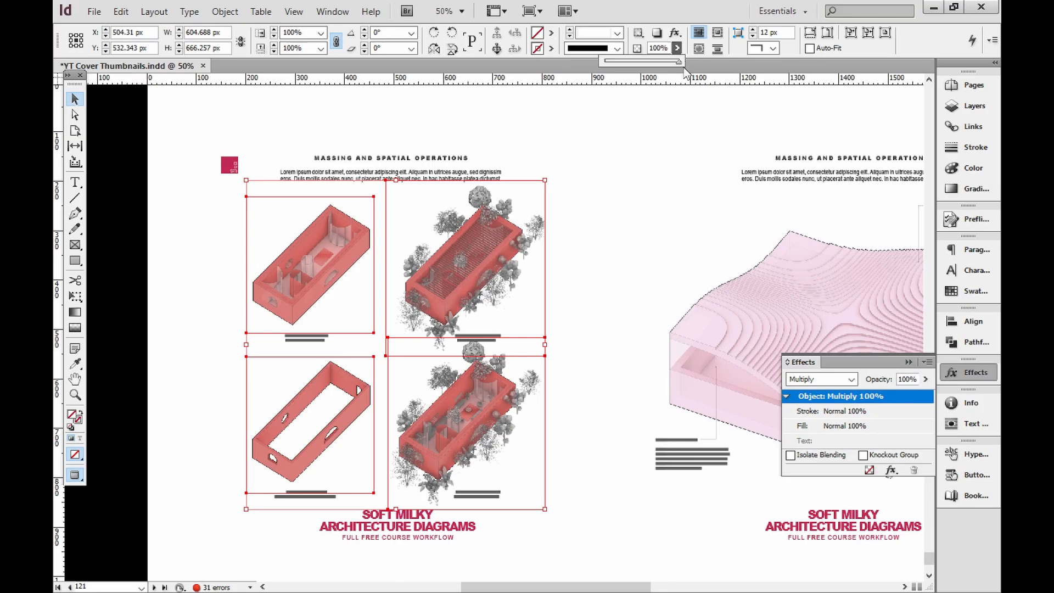
left_click_drag(680, 58, 627, 62)
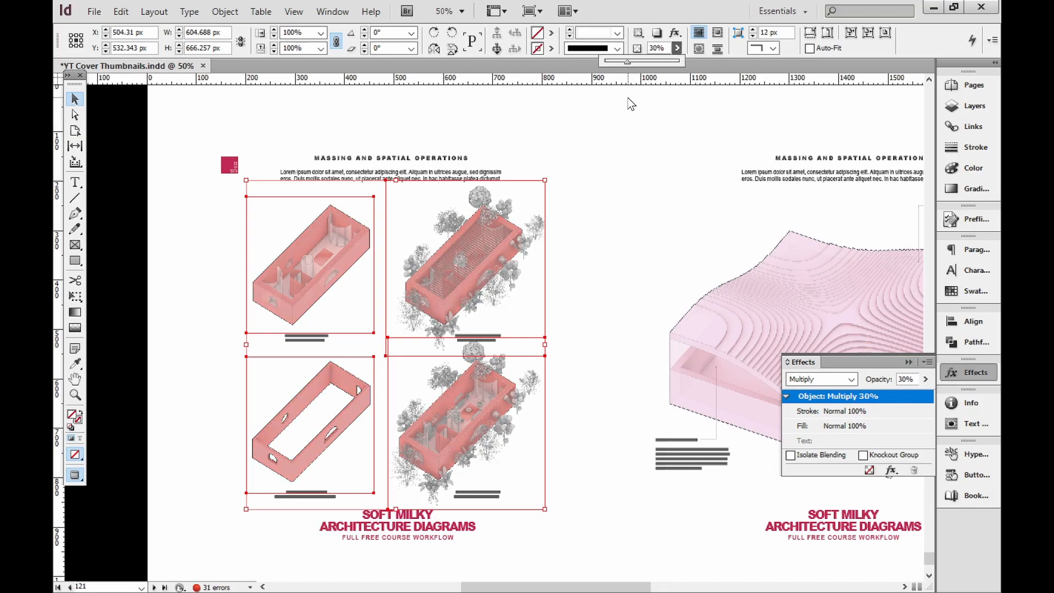
left_click(651, 203)
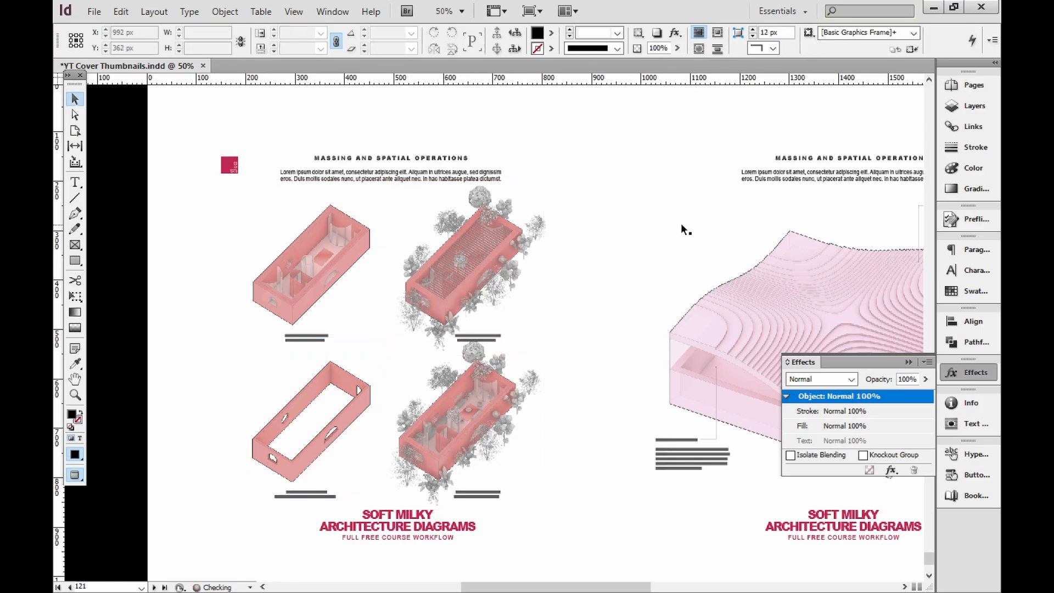
- Duplicate the contoured pink diagram in place on page 121 and lower the Multiply copy's opacity to 55%
left_click_drag(735, 214, 460, 197)
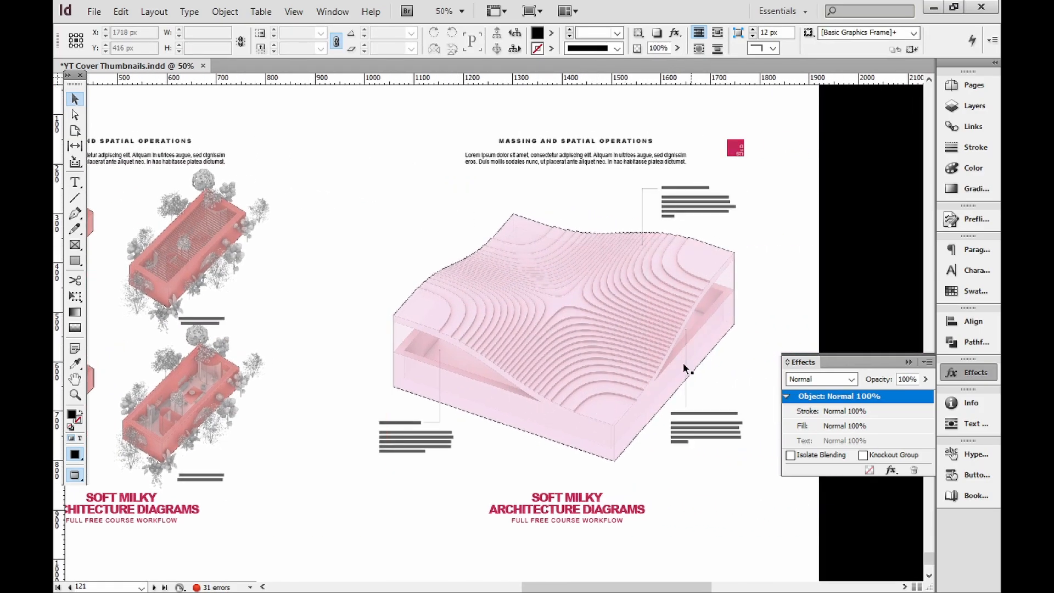
left_click(615, 399)
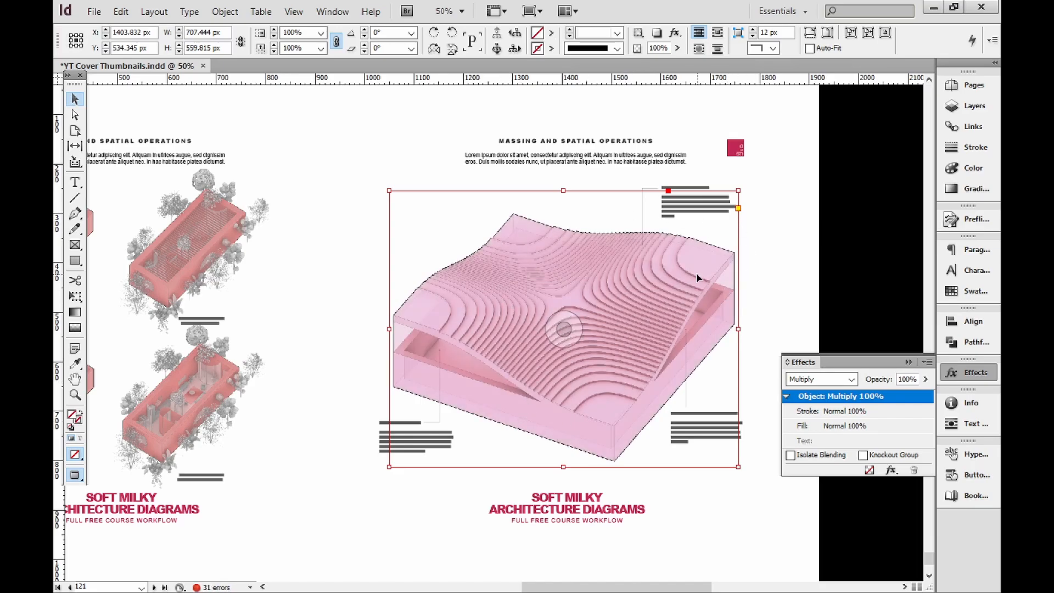
left_click(677, 48)
left_click_drag(665, 64, 645, 65)
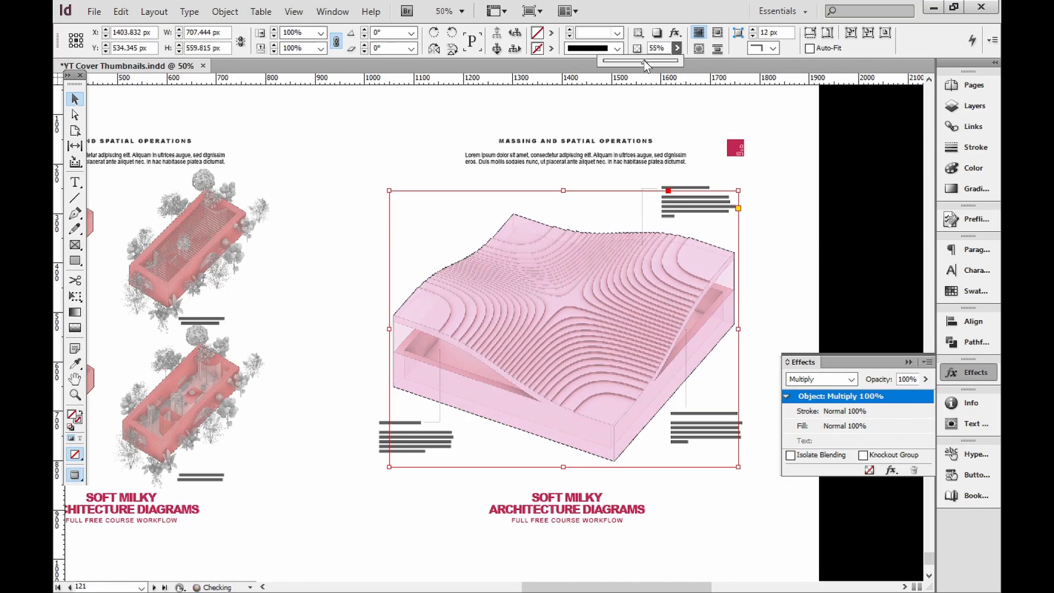
left_click(396, 131)
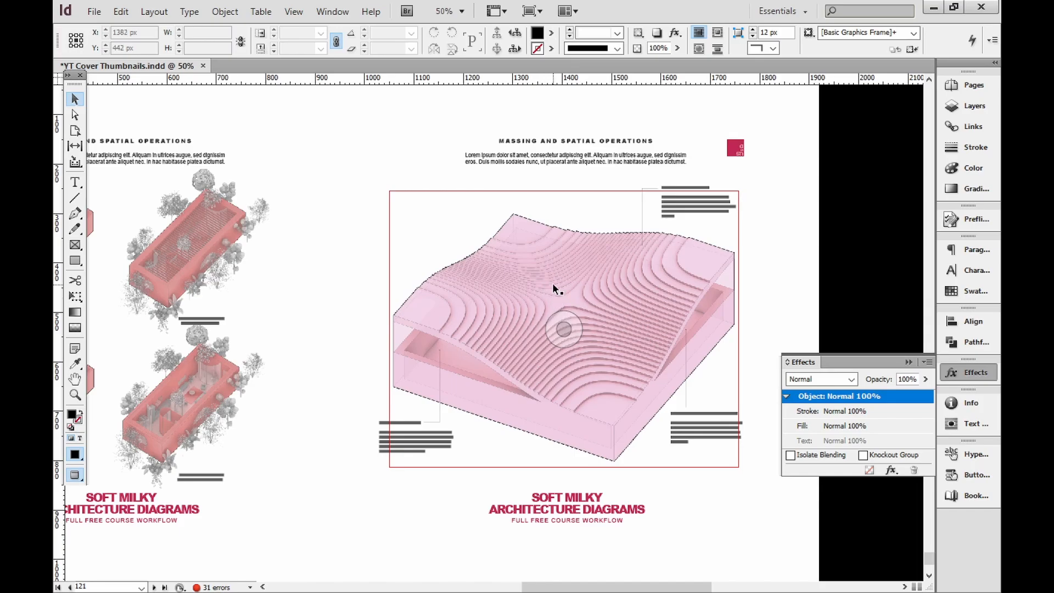
left_click_drag(334, 278, 552, 295)
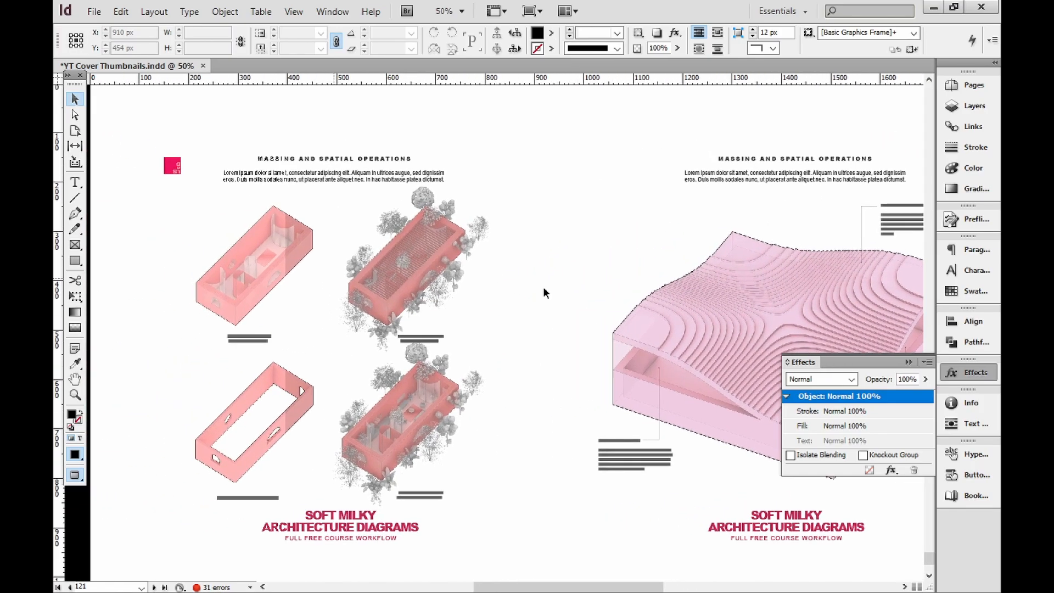
left_click_drag(624, 351, 552, 320)
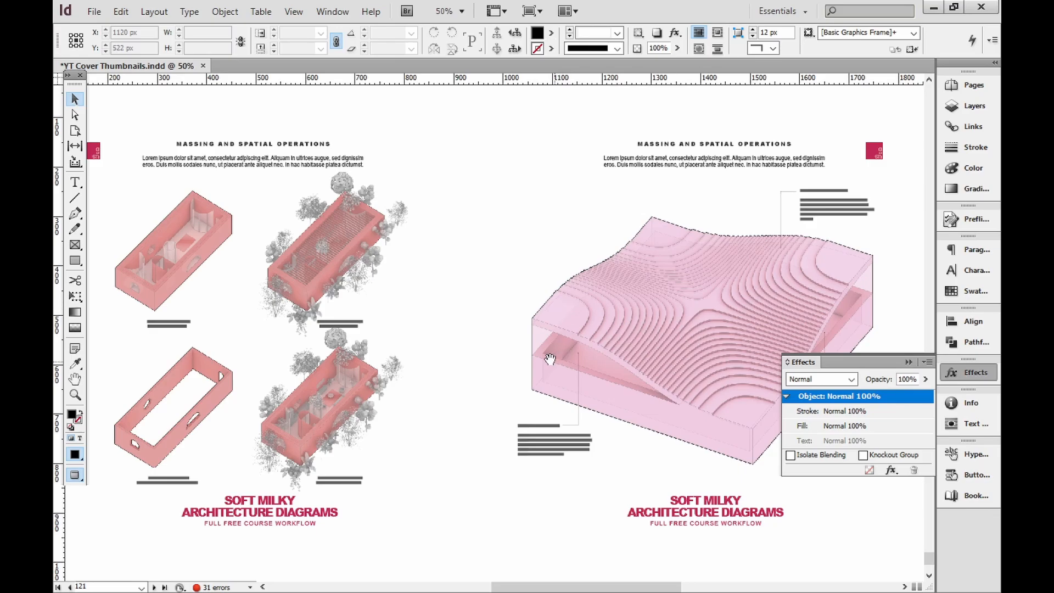
left_click_drag(557, 313, 594, 297)
key("super")
left_click(594, 245)
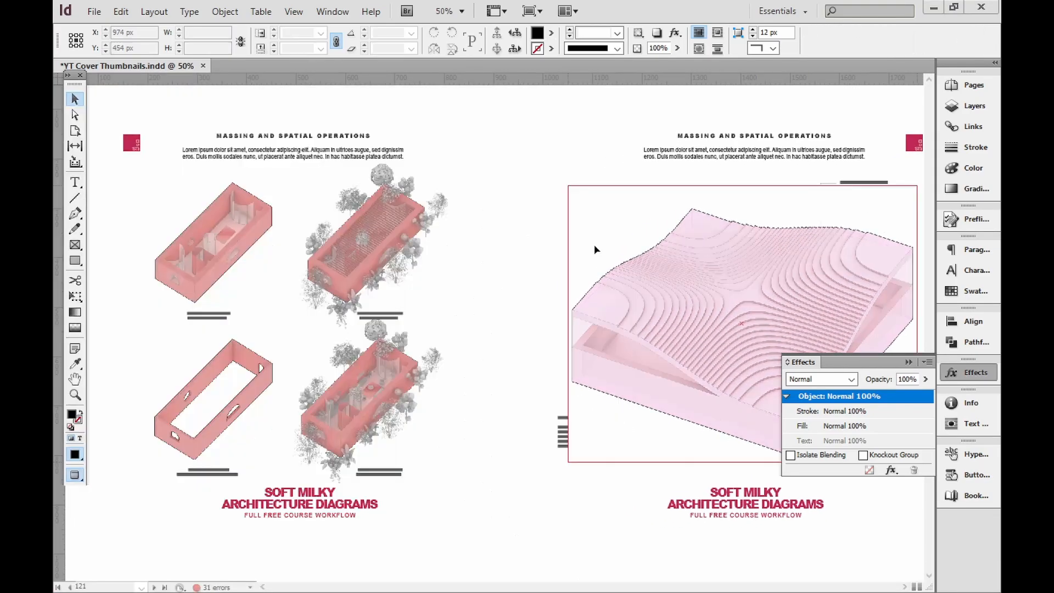
left_click(536, 255)
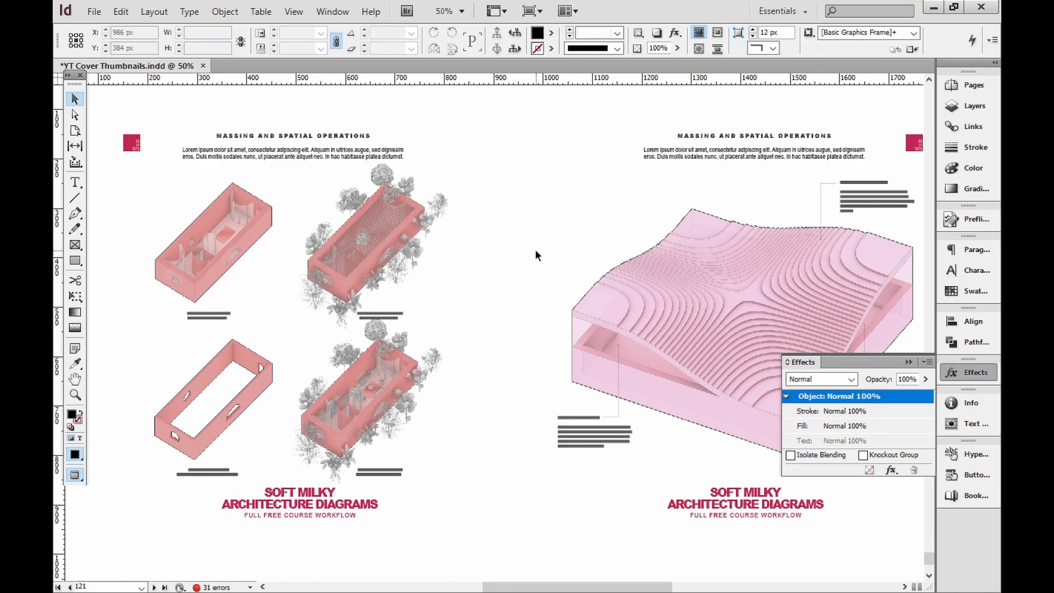
- Switch to the Photos app and examine the contoured and four-part diagrams in SoftDia_Cover2.jpg, including outlines, shading and annotations
key("super")
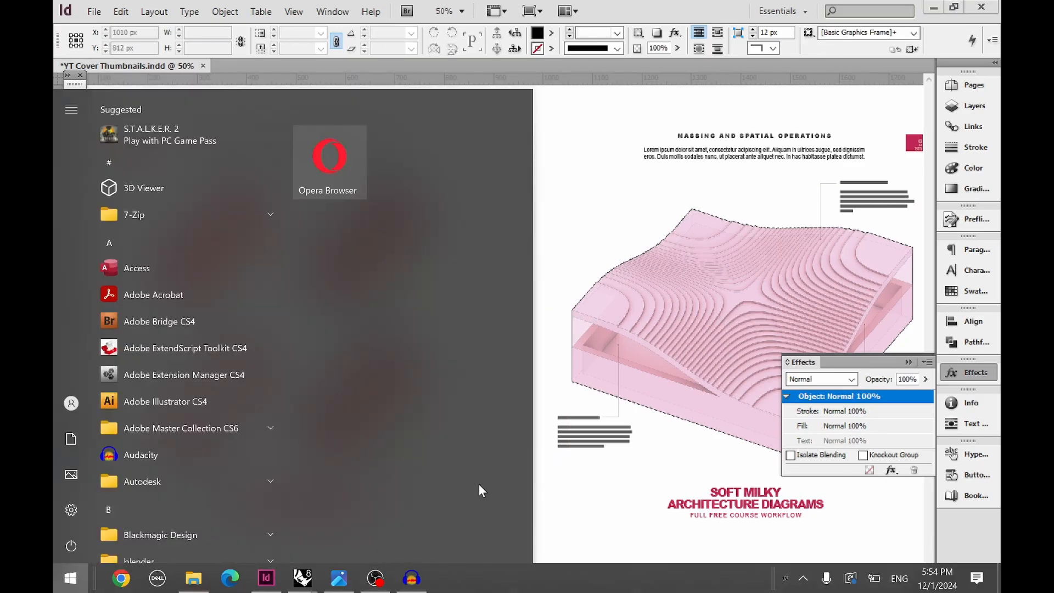
left_click(339, 578)
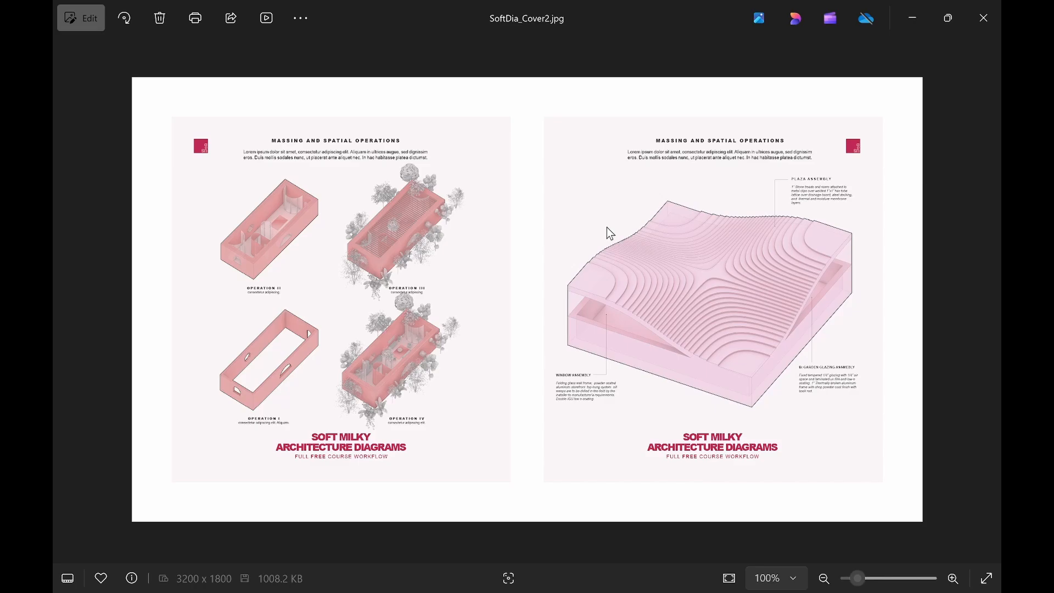
scroll(607, 227, "up", 3)
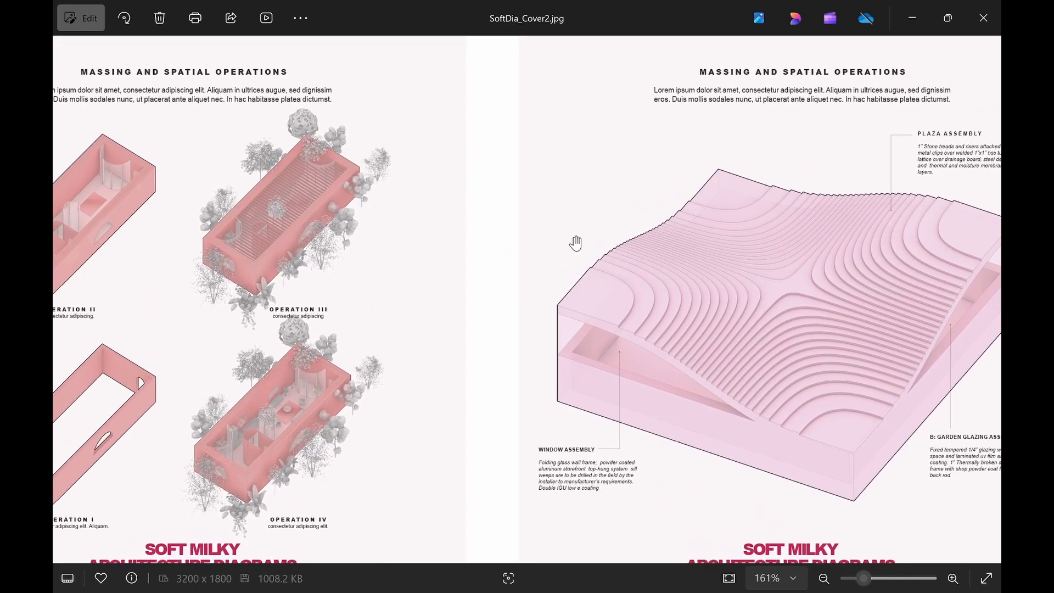
scroll(677, 228, "up", 2)
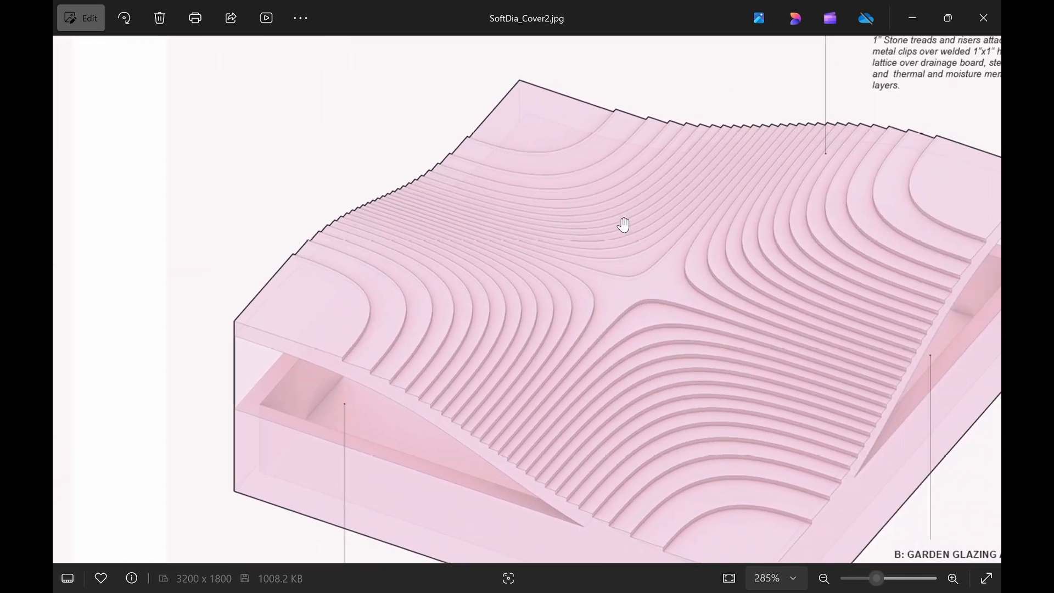
left_click_drag(552, 200, 539, 221)
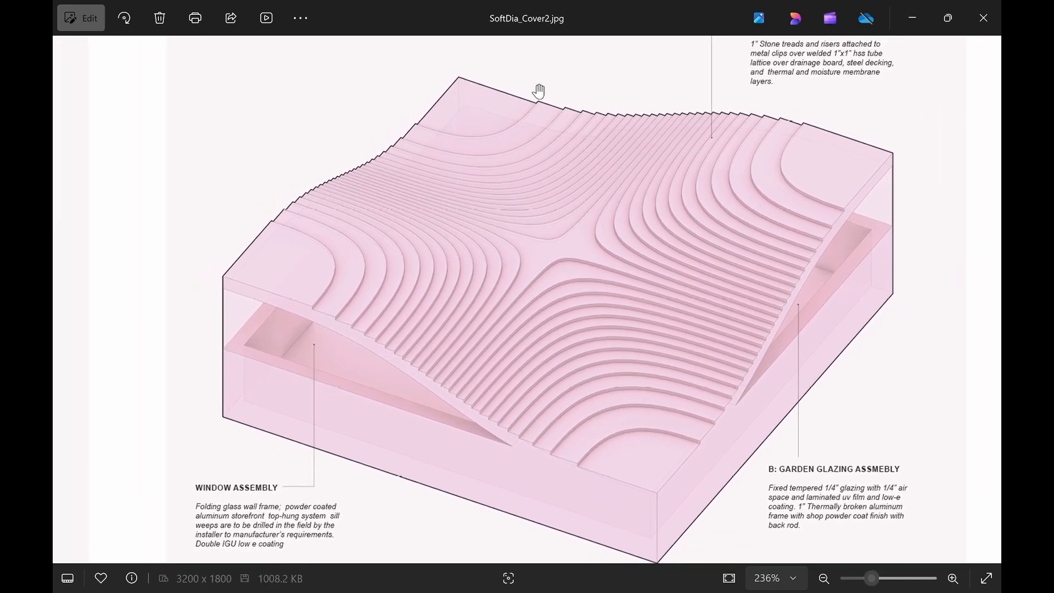
left_click_drag(651, 209, 623, 203)
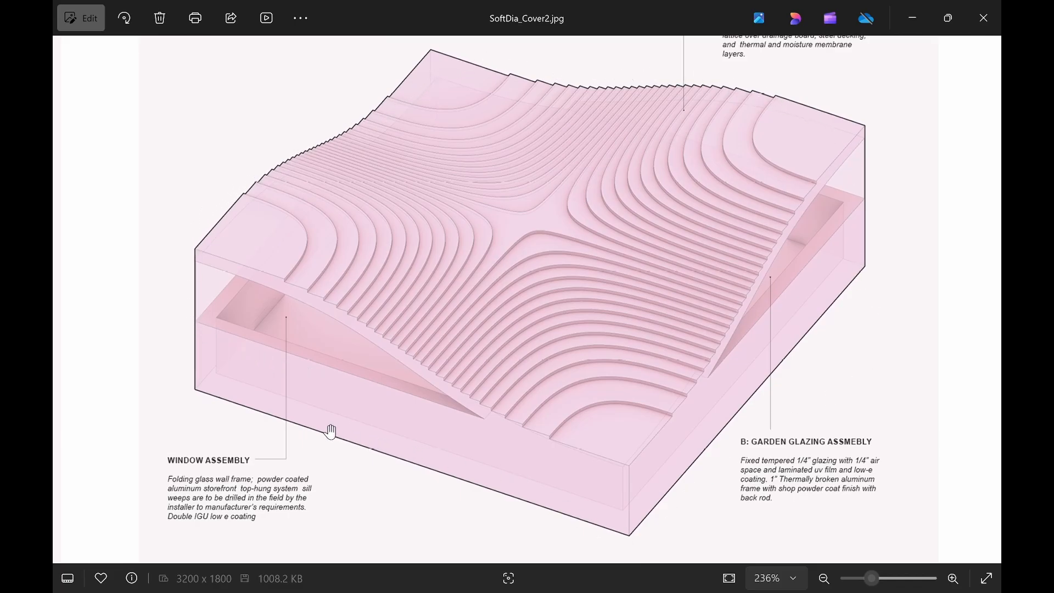
scroll(379, 454, "up", 6)
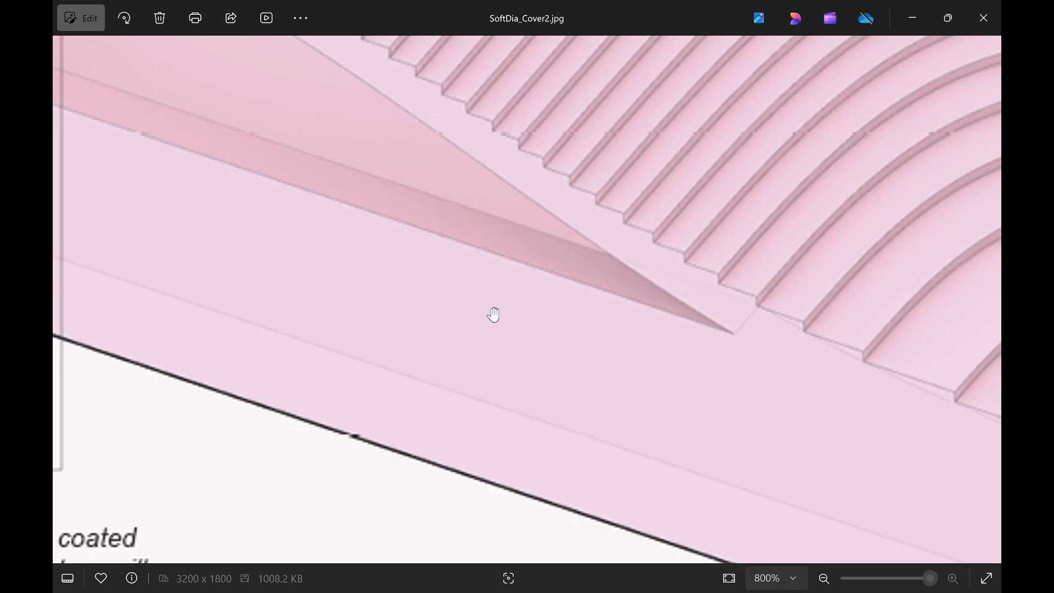
scroll(494, 317, "down", 8)
left_click_drag(585, 274, 593, 297)
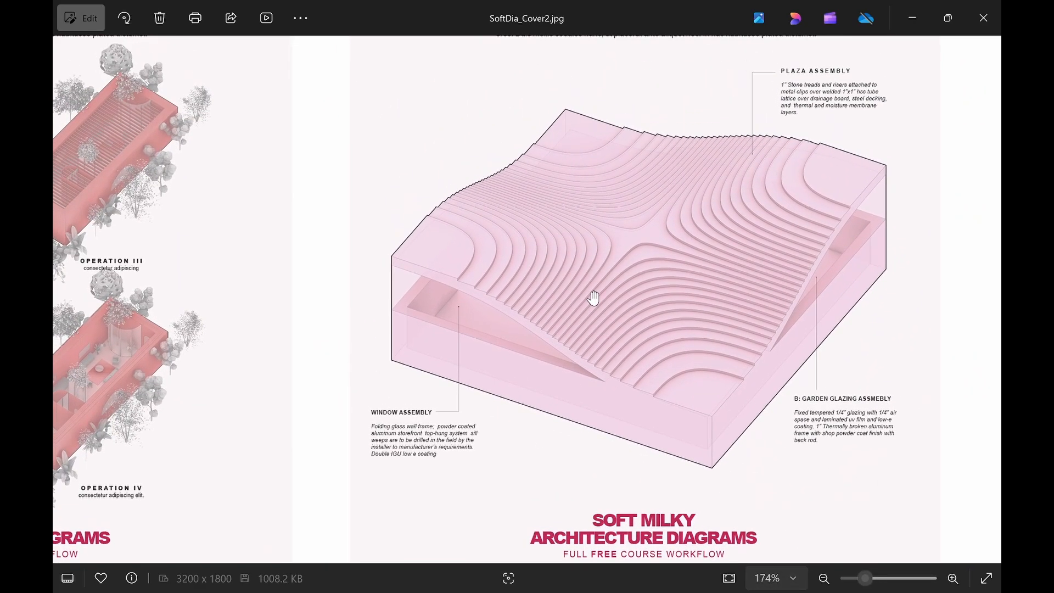
scroll(614, 291, "down", 1)
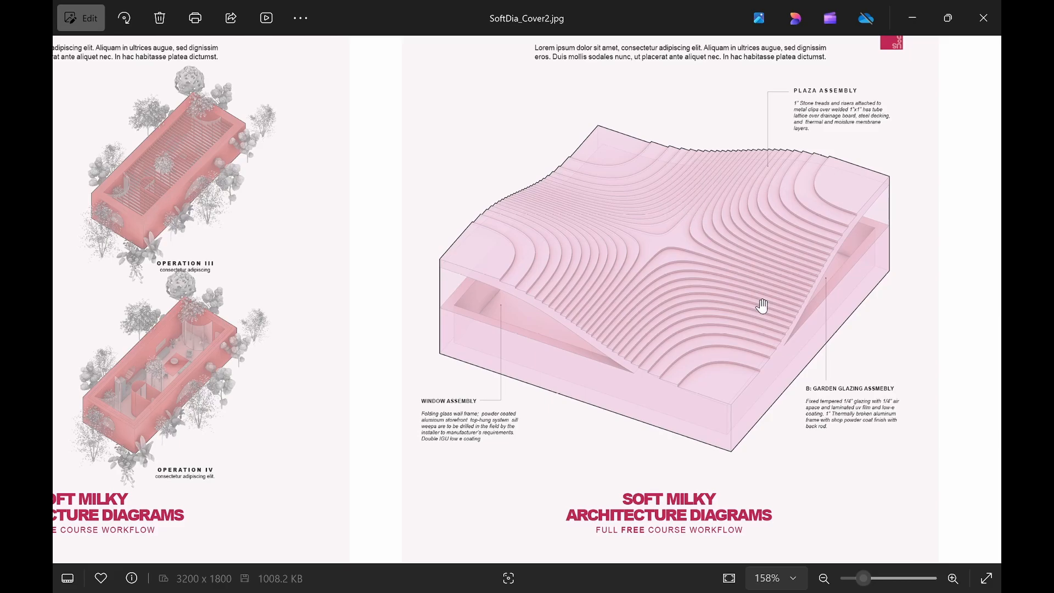
left_click_drag(379, 179, 647, 181)
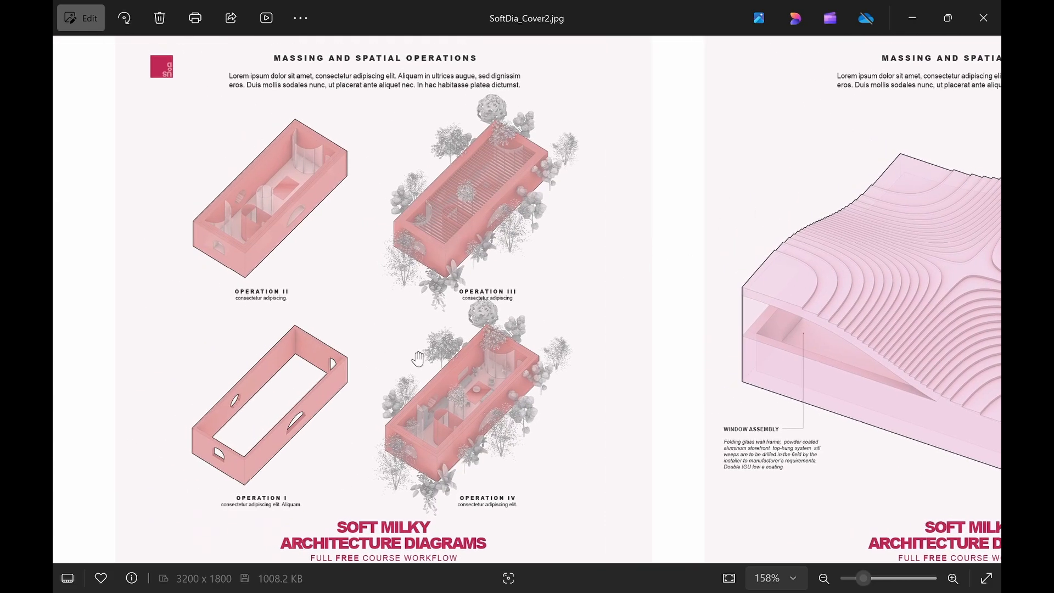